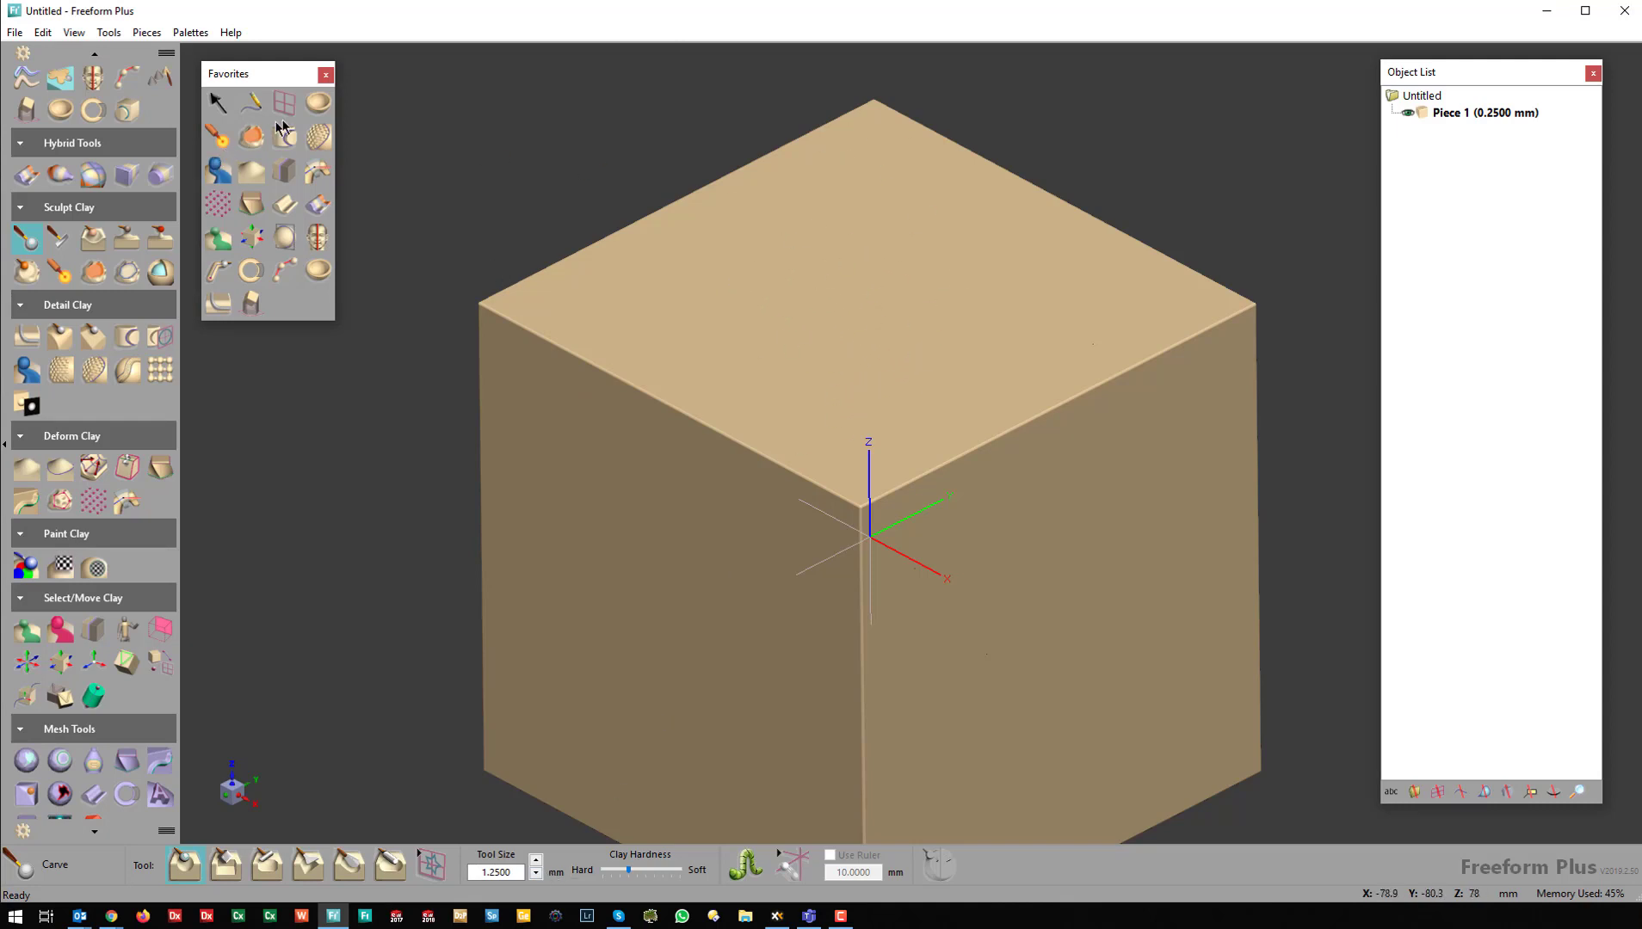
- Create a plane parallel to the cube's front face and move it onto the clay surface
key(t)
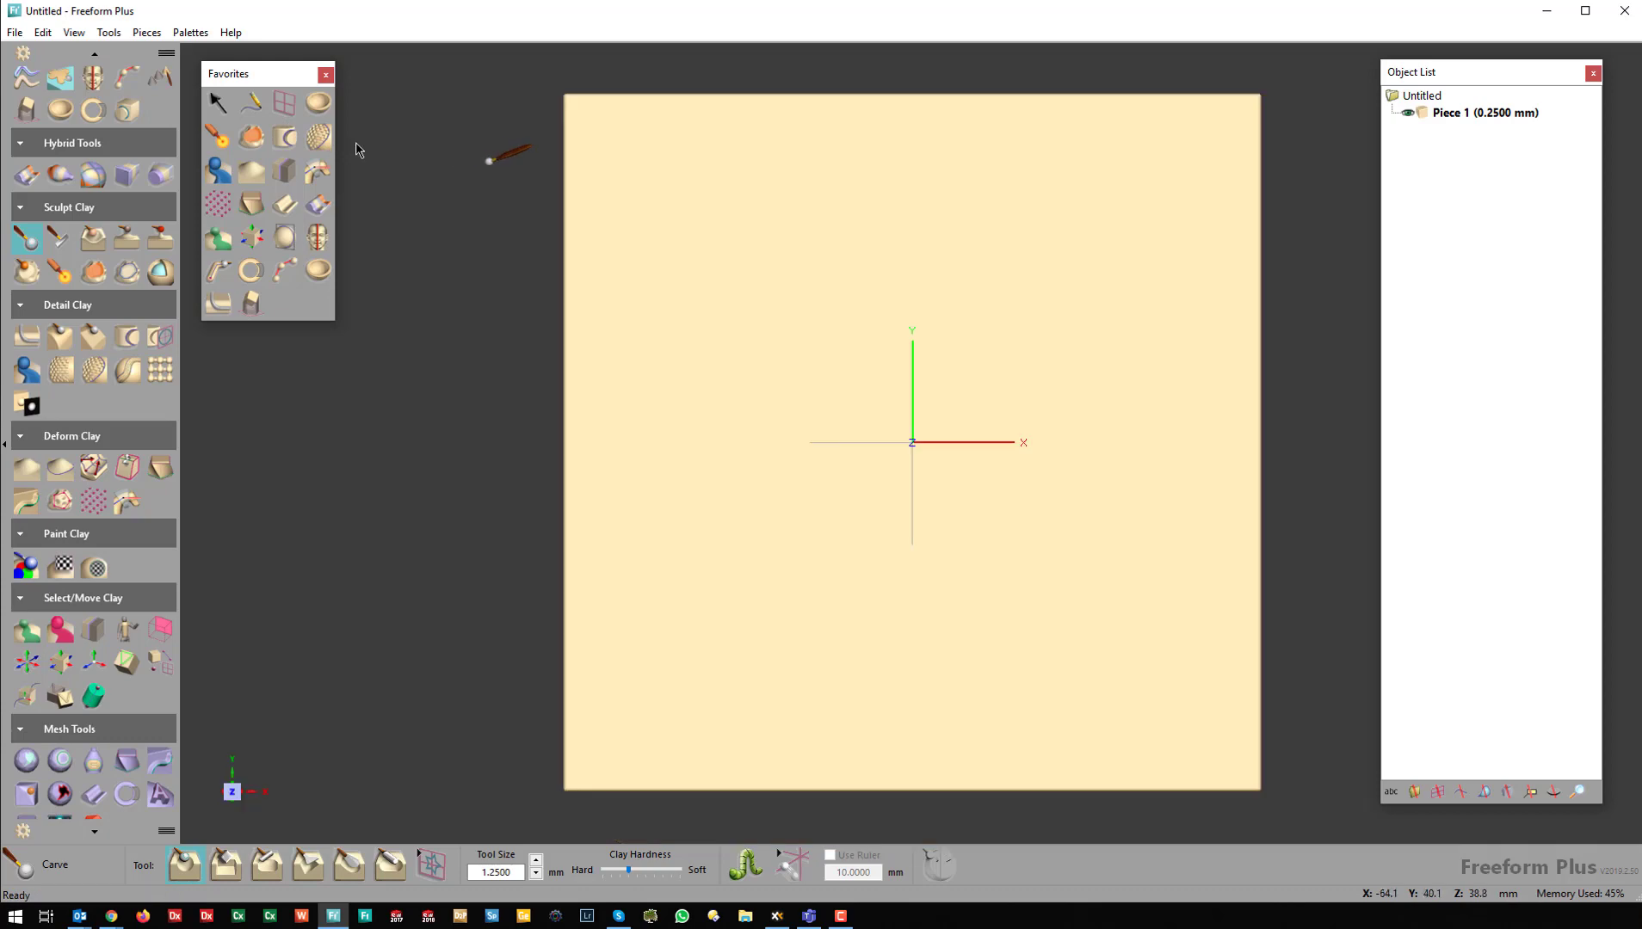
click(285, 105)
middle_drag(748, 578, 364, 748)
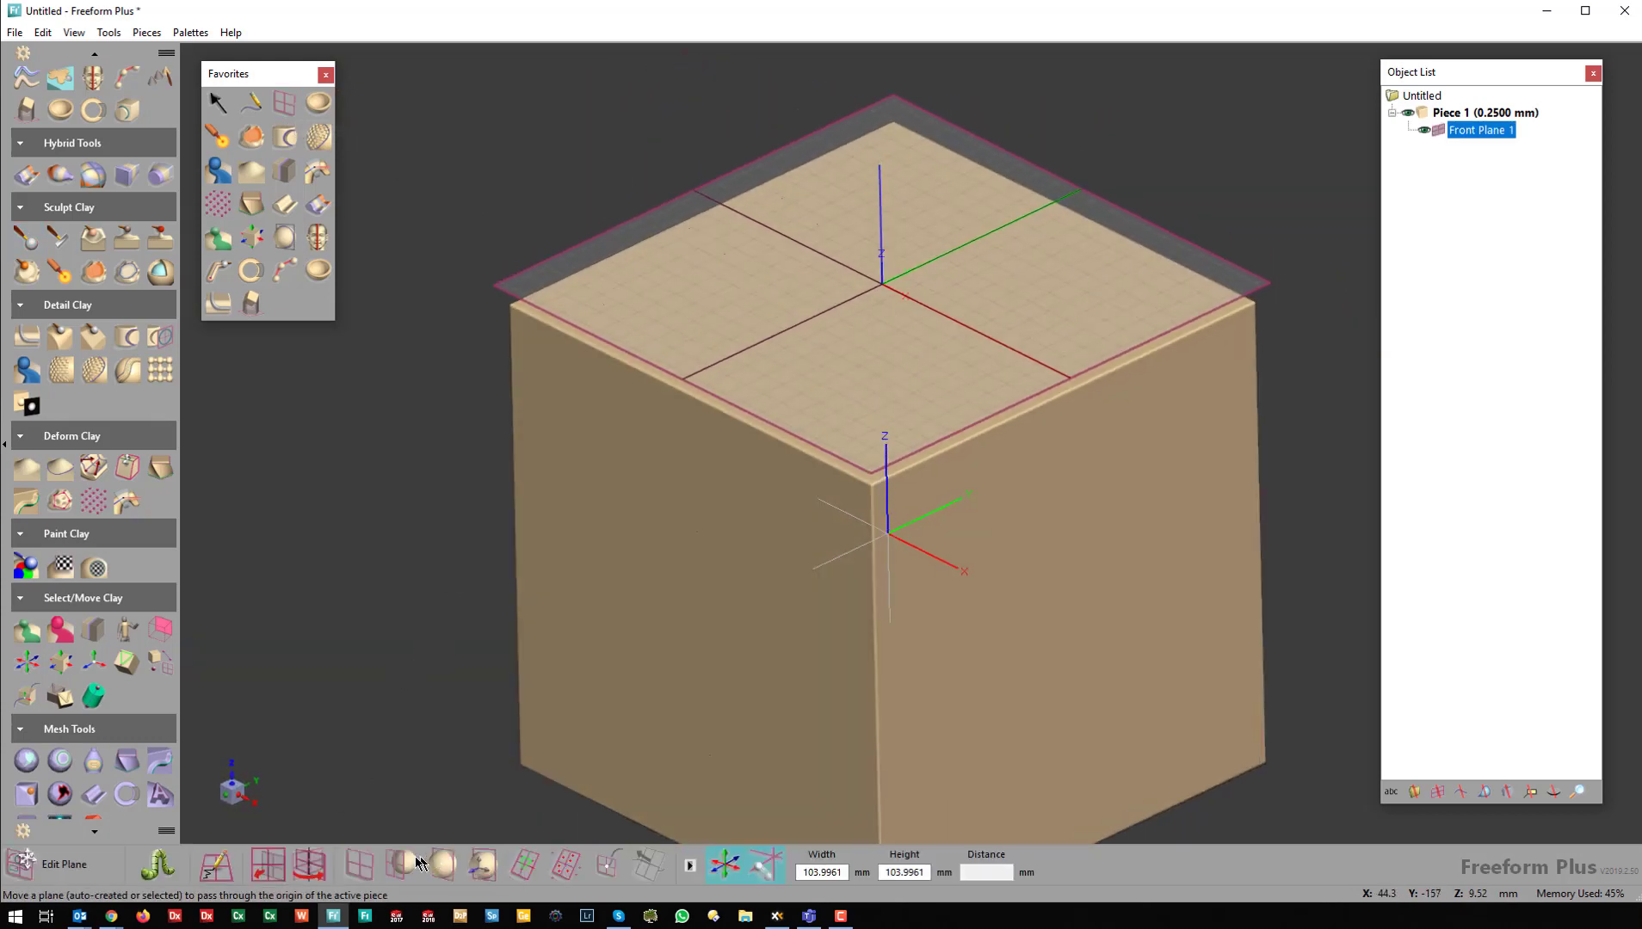
click(442, 862)
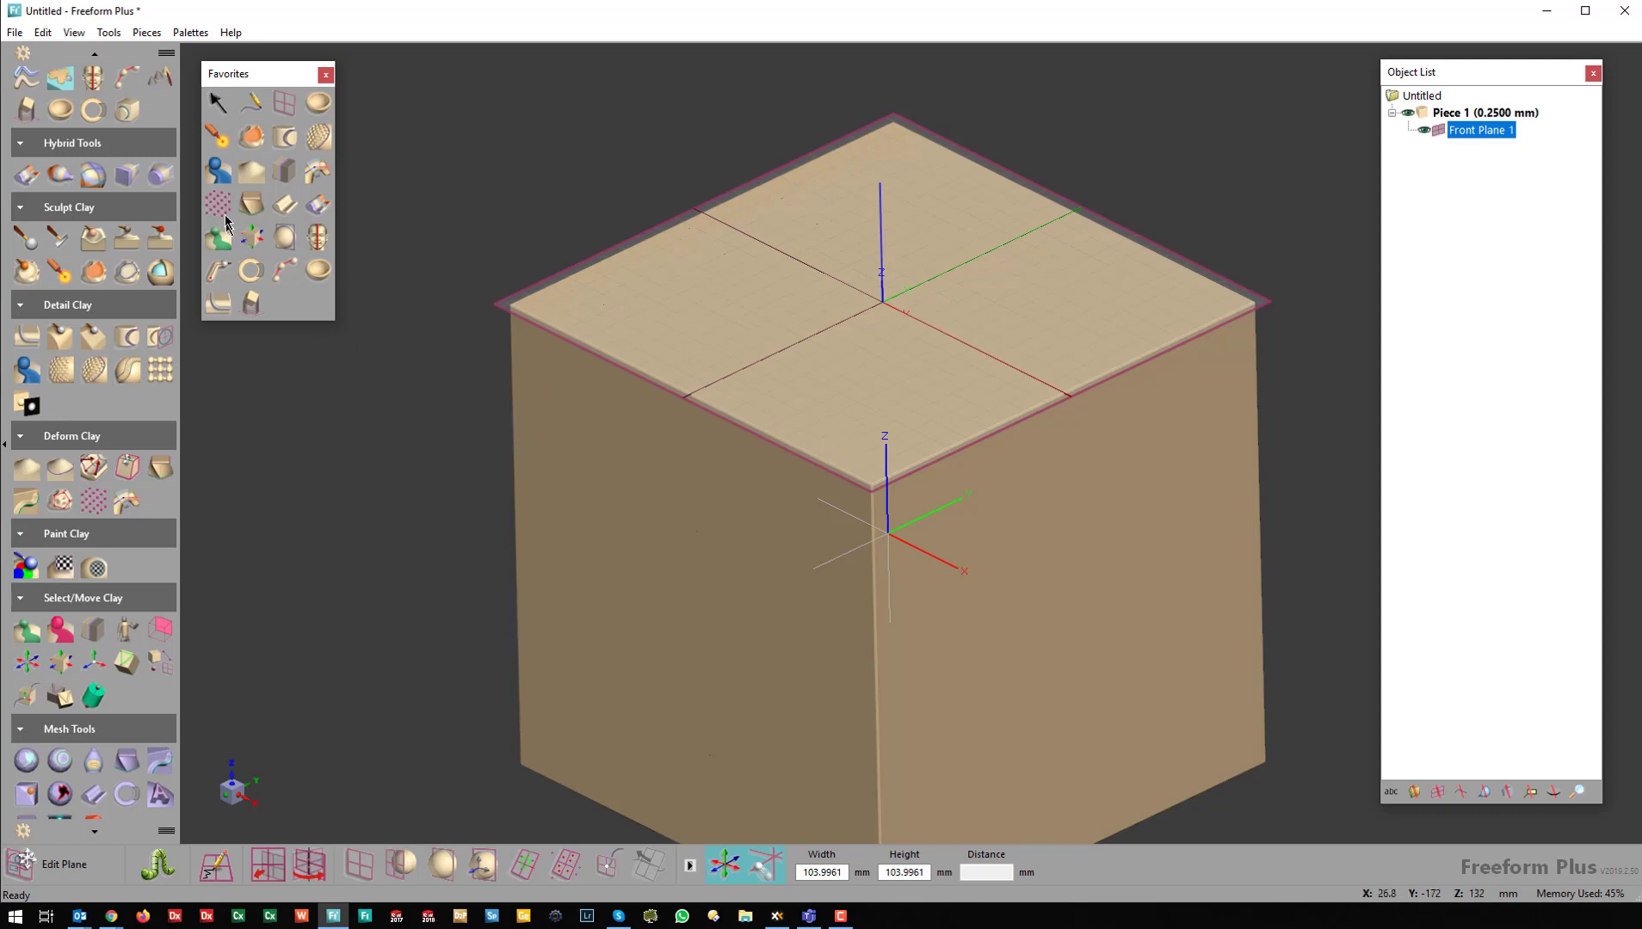
- Set the Tug diameter to 26.25 mm and pull up a row of connected bumps across the cube face with the plane
click(251, 171)
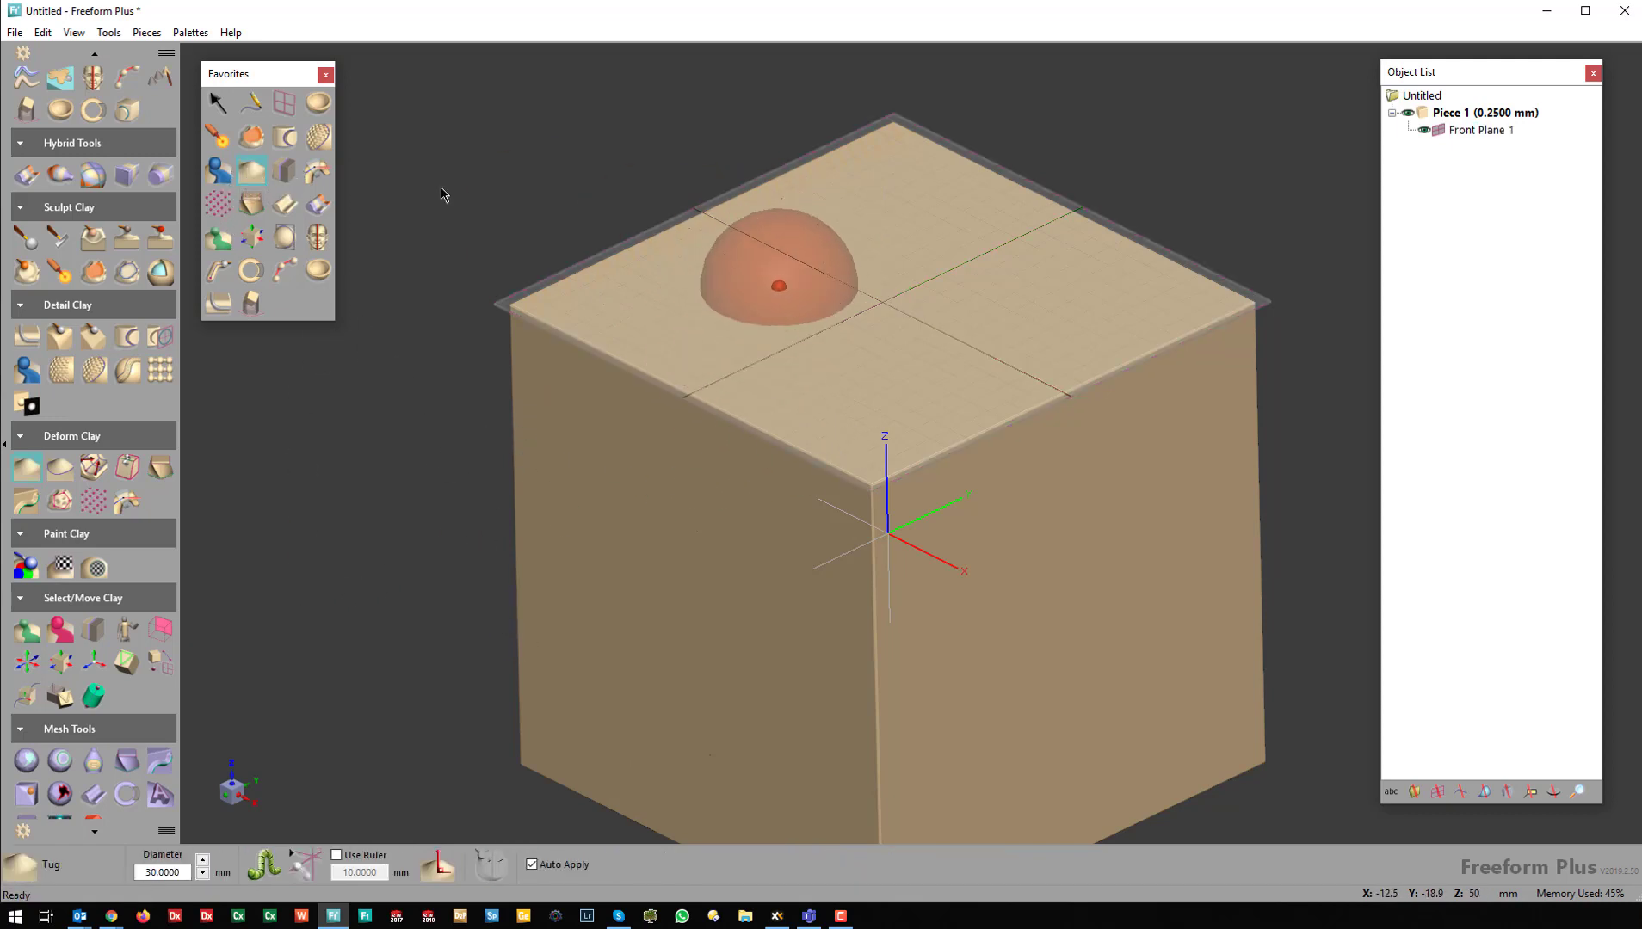
key(minus)
key(minus)
key(minus)
drag(757, 306, 774, 238)
drag(837, 305, 837, 261)
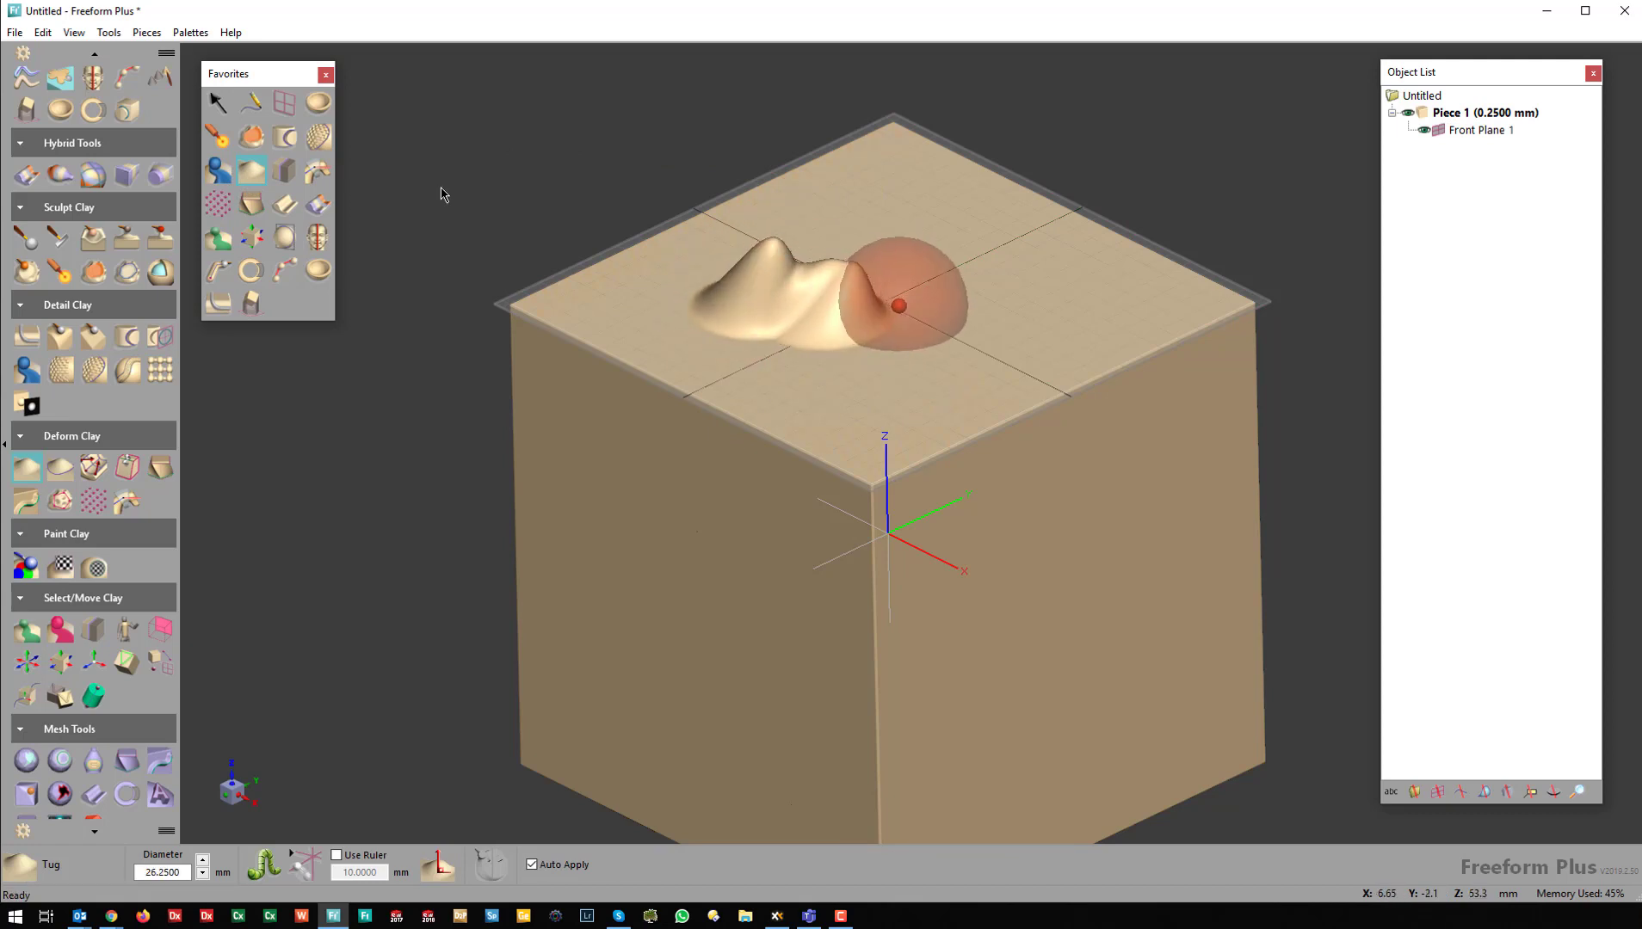
drag(900, 307, 920, 256)
drag(821, 259, 828, 233)
drag(914, 267, 927, 242)
mouse_move(977, 307)
mouse_down()
mouse_move(989, 276)
mouse_move(958, 239)
mouse_up()
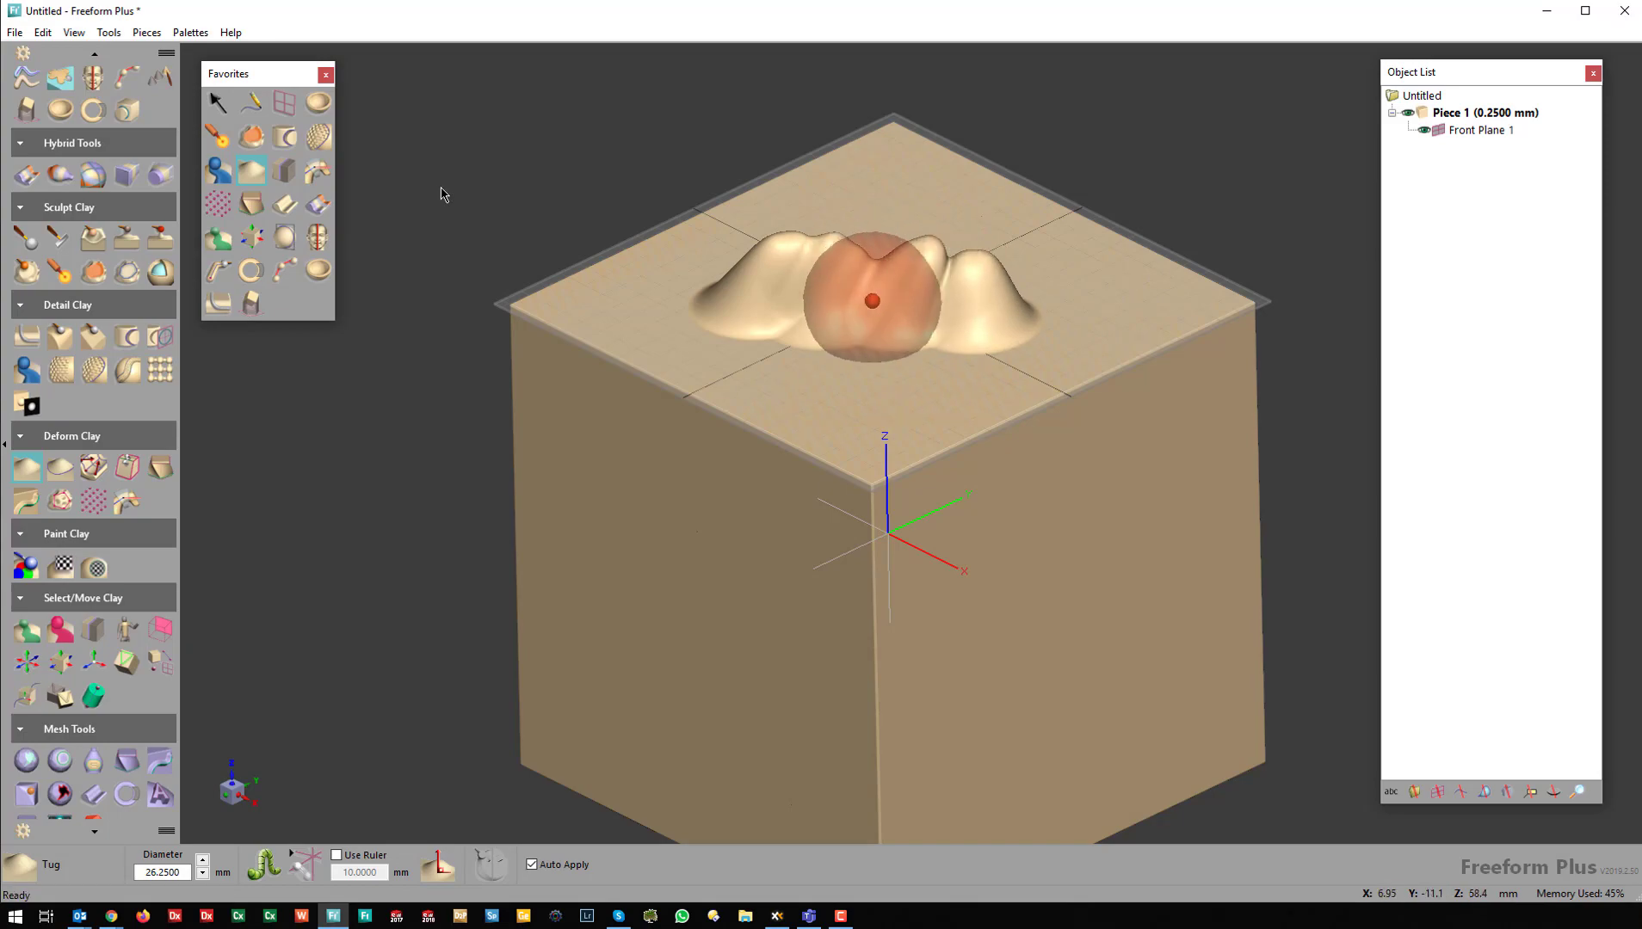
- Tug up a separate, taller peak beside the row of bumps on the same face
middle_drag(866, 301, 1057, 554)
mouse_move(929, 258)
mouse_down()
mouse_move(936, 274)
mouse_move(953, 188)
mouse_up()
middle_drag(990, 453, 990, 473)
mouse_move(1058, 554)
middle_down()
mouse_move(957, 561)
mouse_move(957, 599)
middle_up()
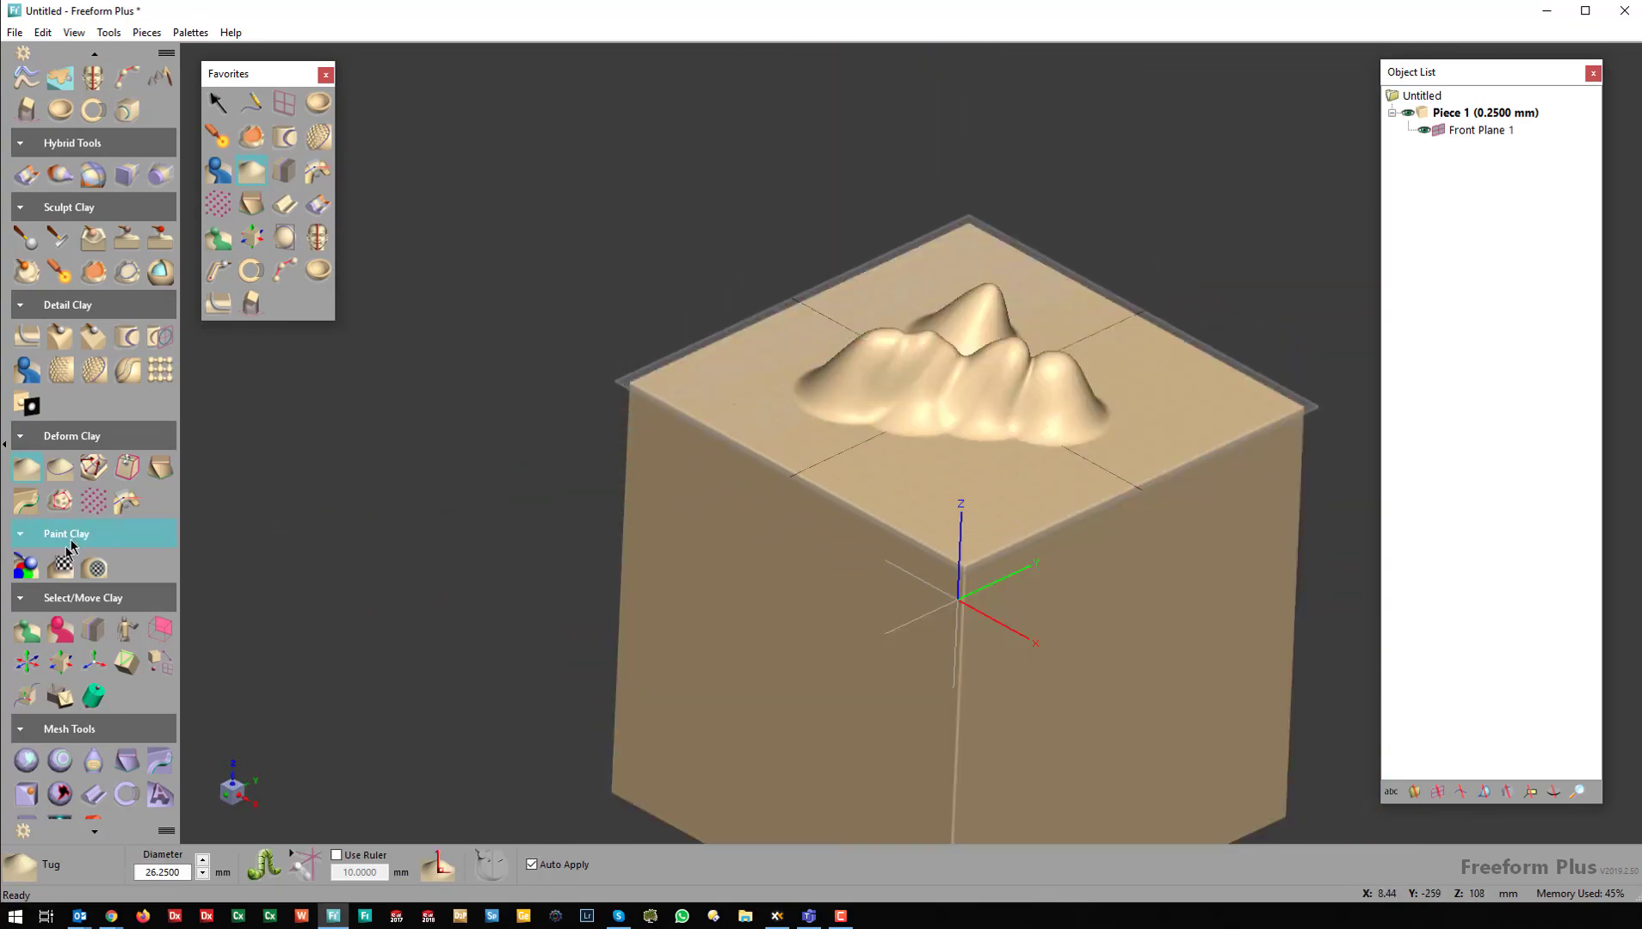
- Generate a height map from Front Plane 1 with the minimum height At Plane/Patch and the maximum height point set to Automatic
click(26, 406)
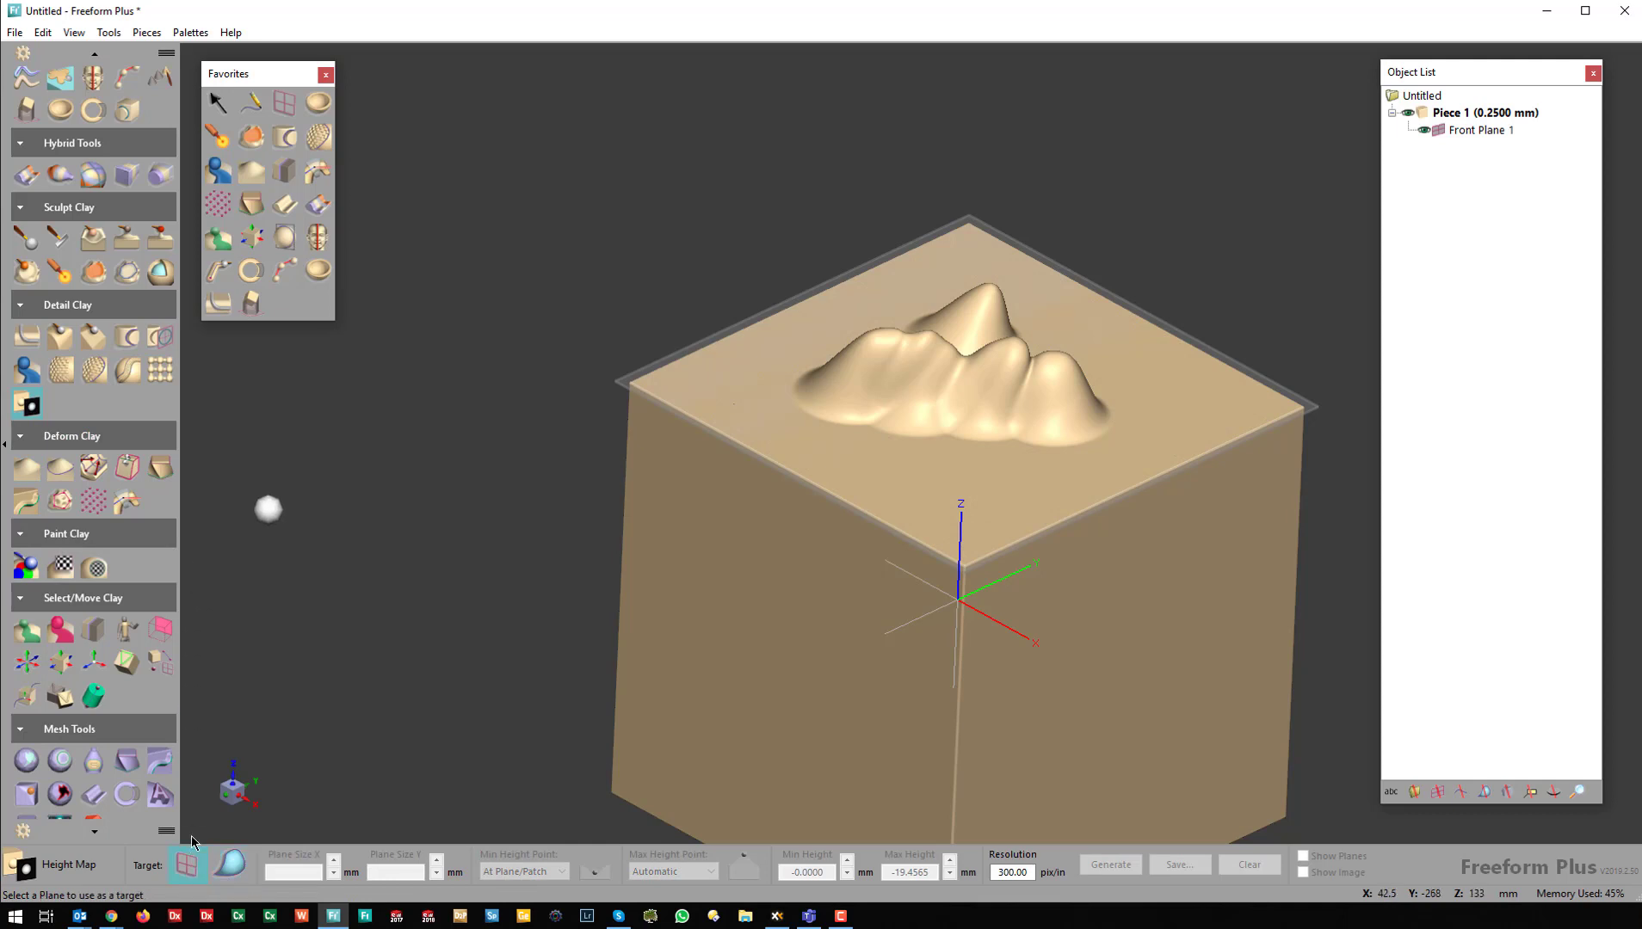
click(631, 381)
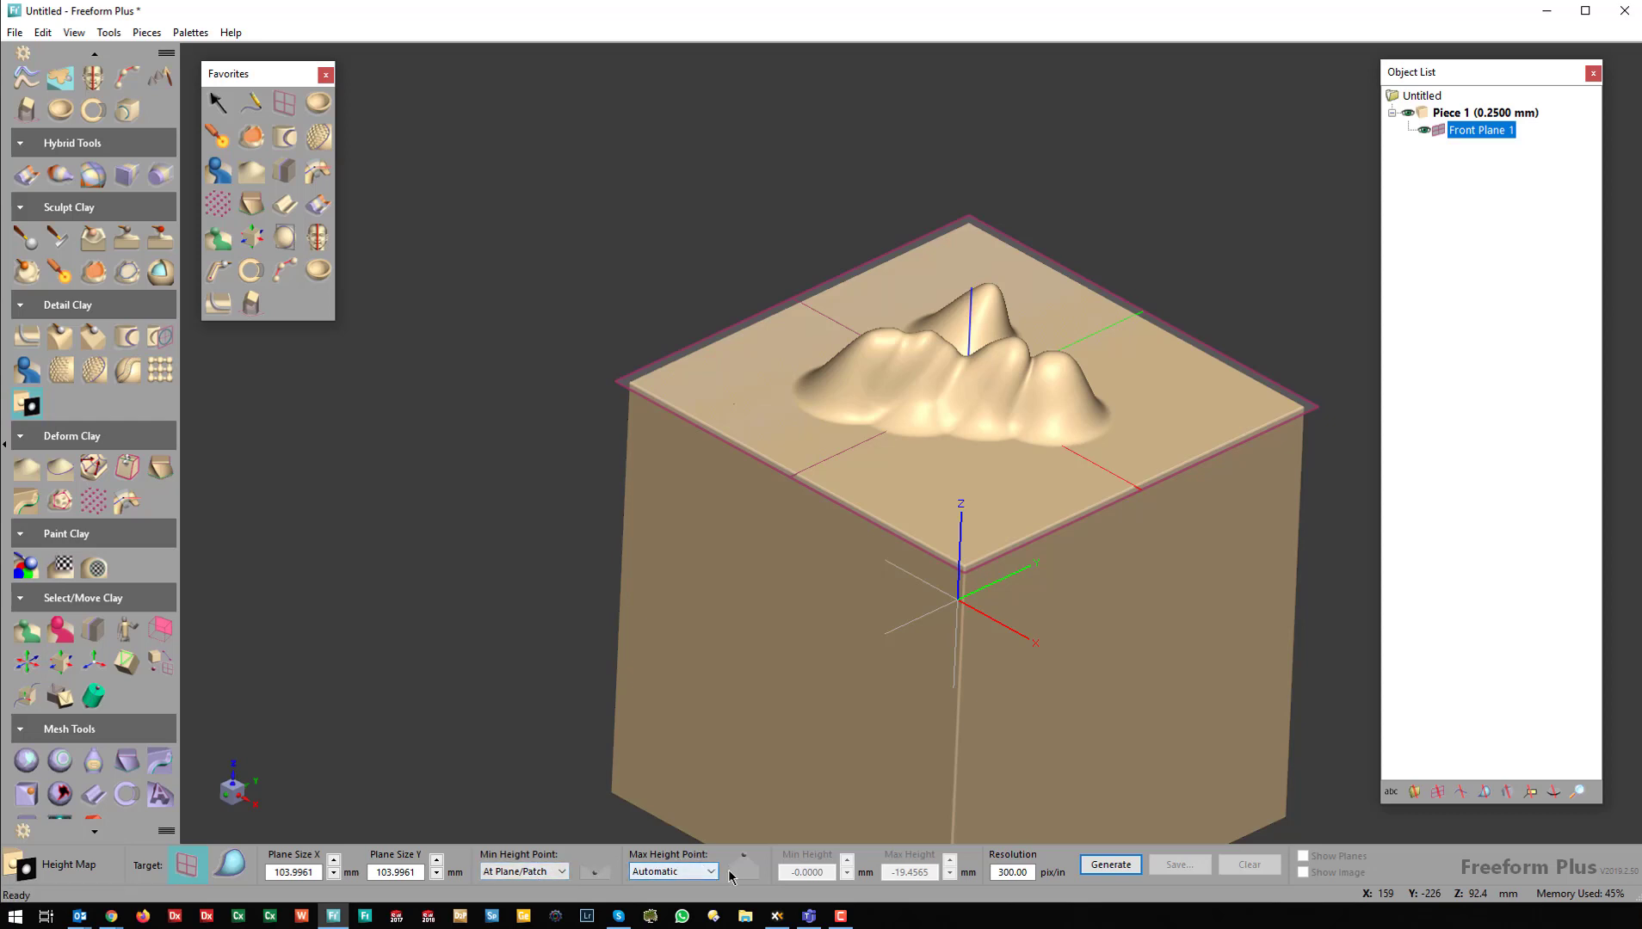
click(699, 872)
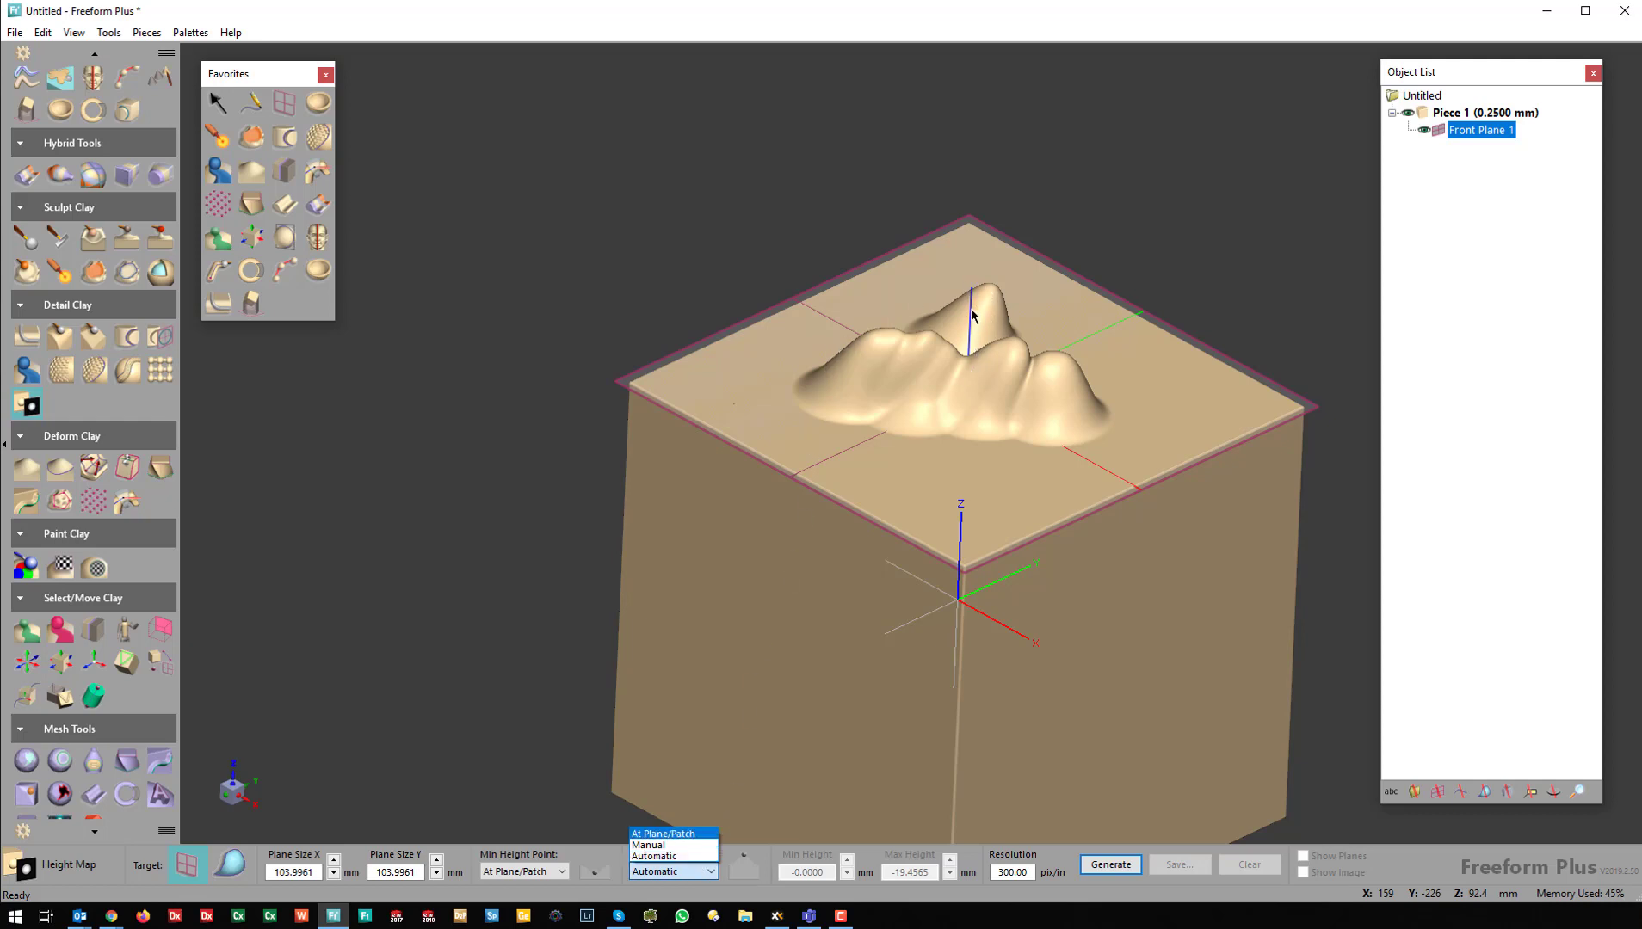
click(654, 845)
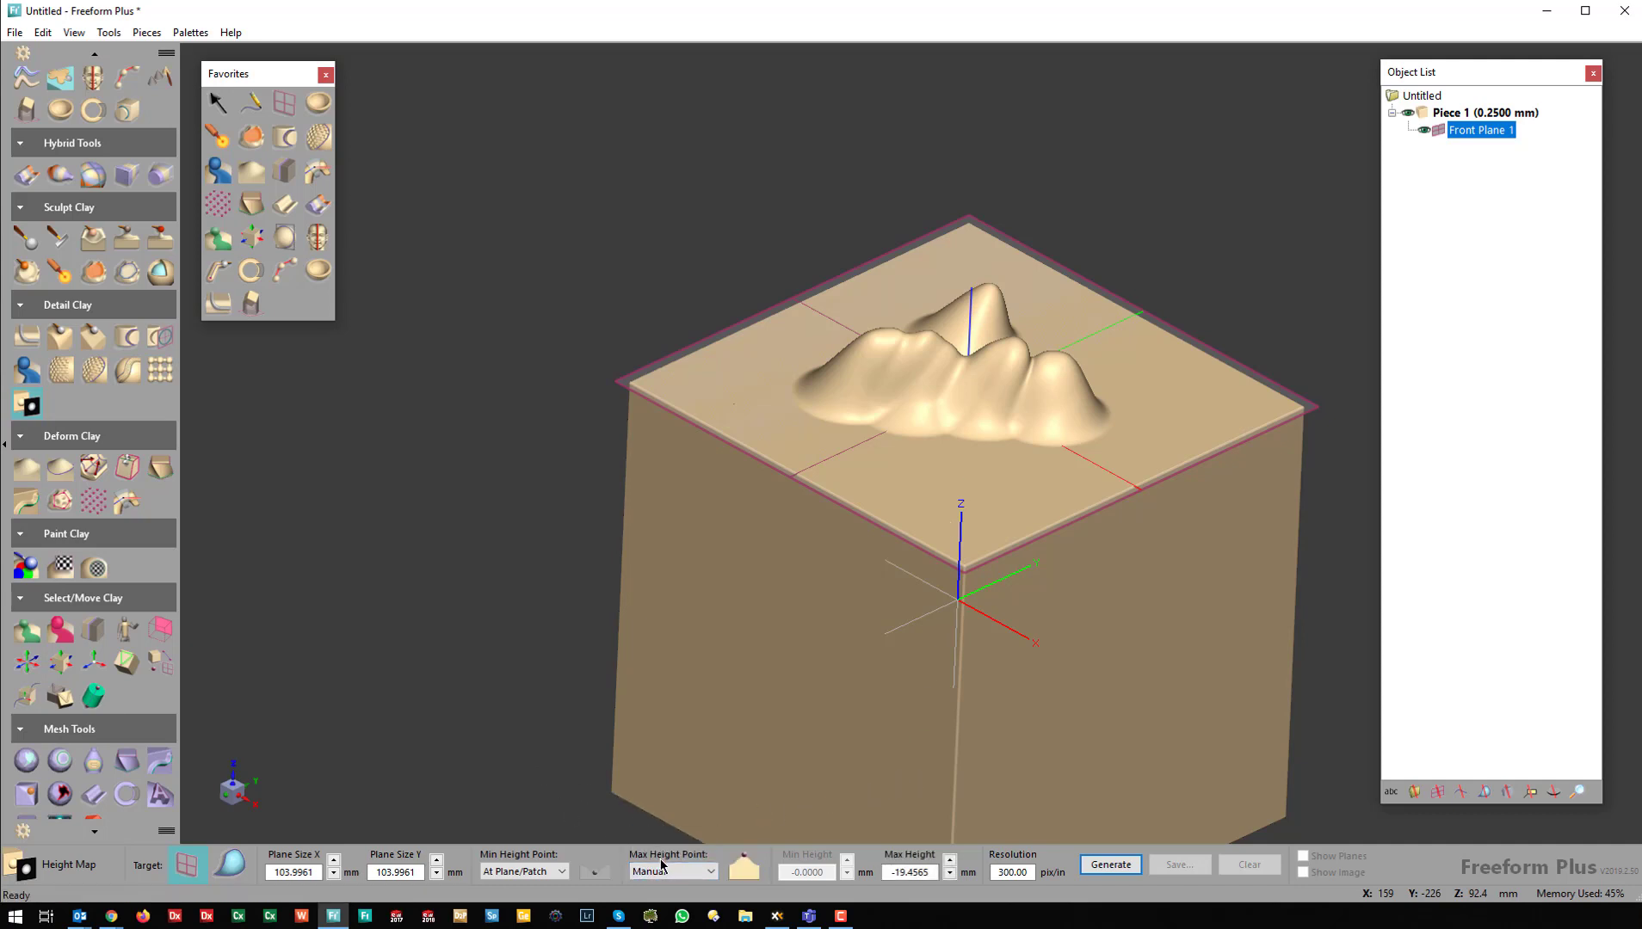
click(662, 871)
click(661, 857)
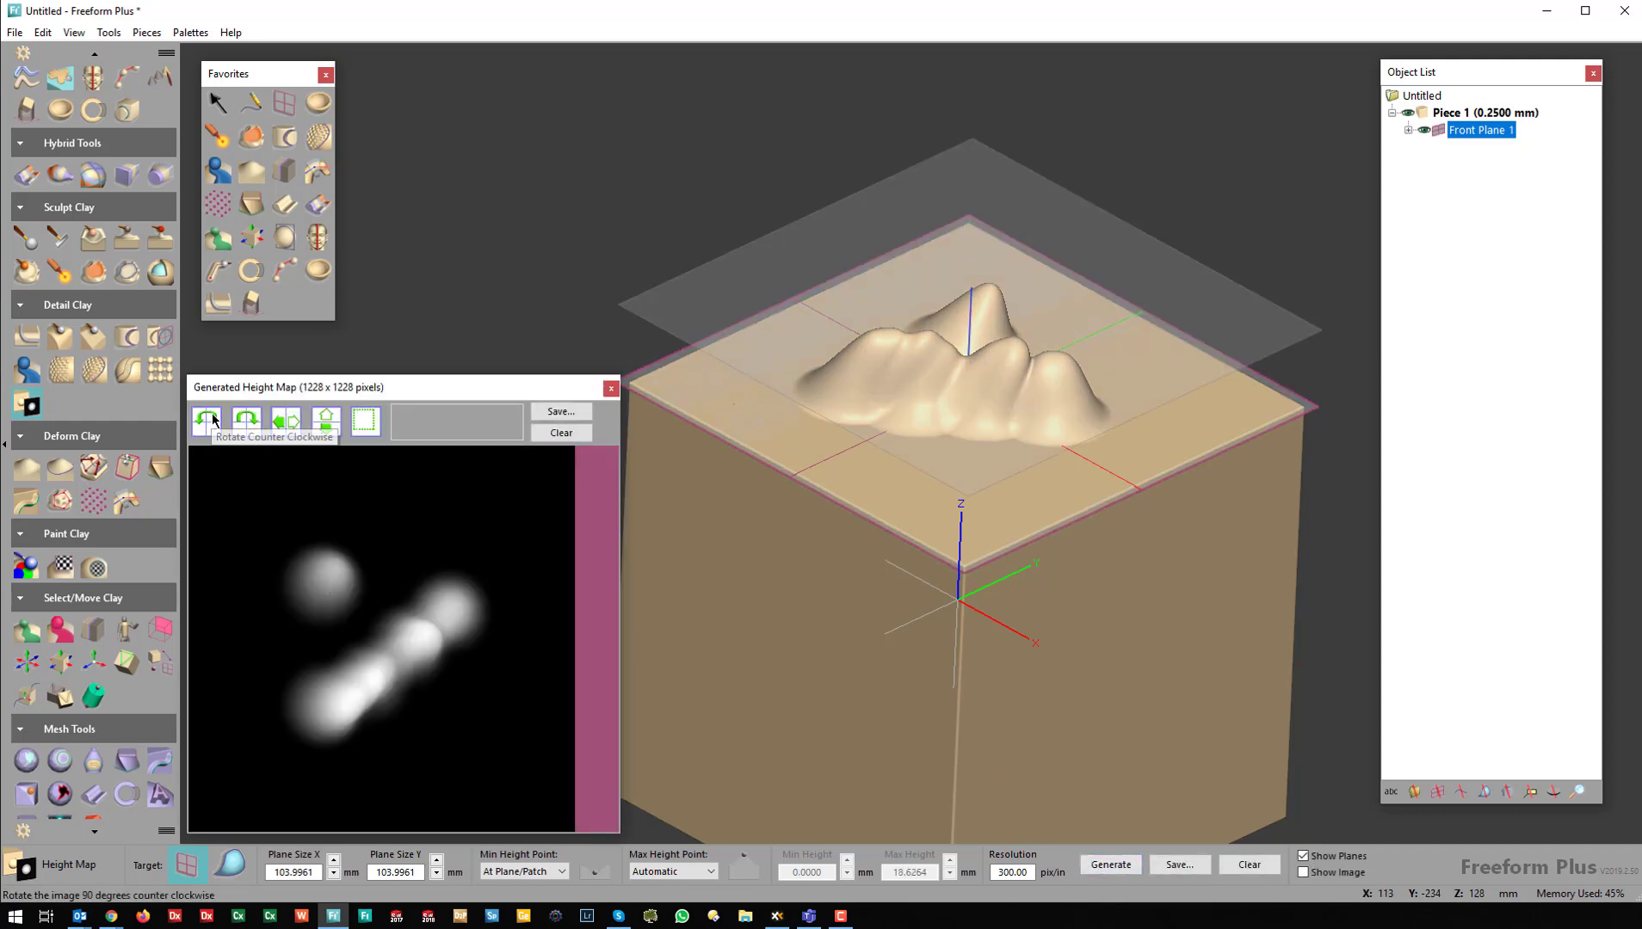
- Crop the height map to an area of about 63 by 72 mm around the bumps and save it as 000 heightMap.png in Patterns
click(374, 419)
drag(272, 505, 505, 771)
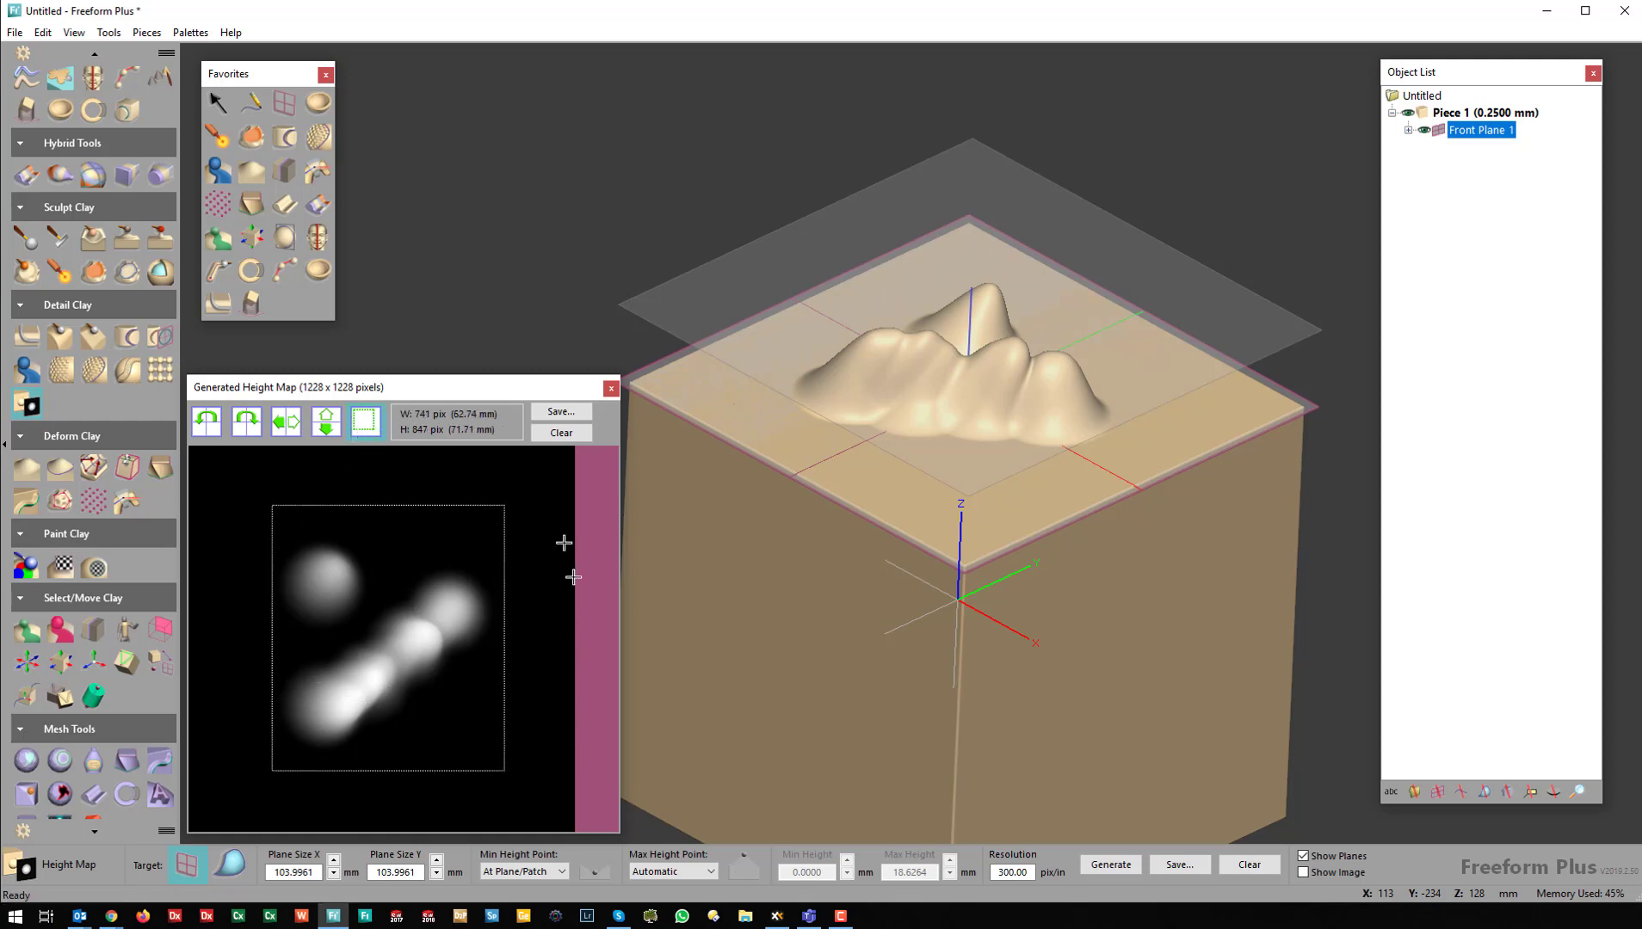
click(555, 414)
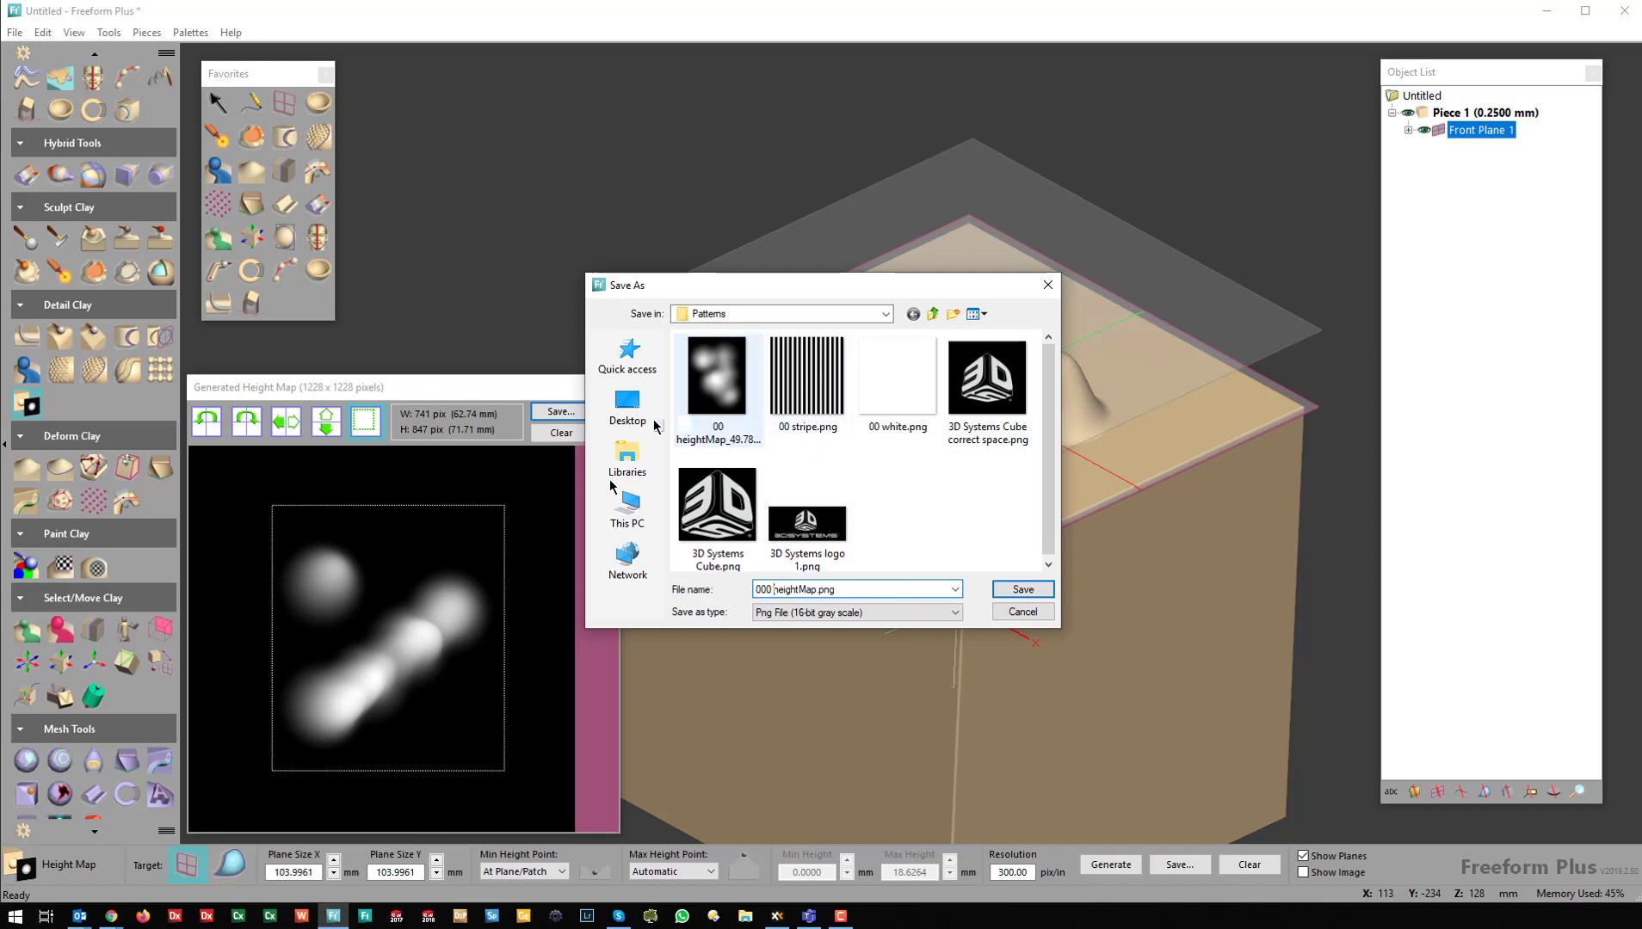
click(1018, 594)
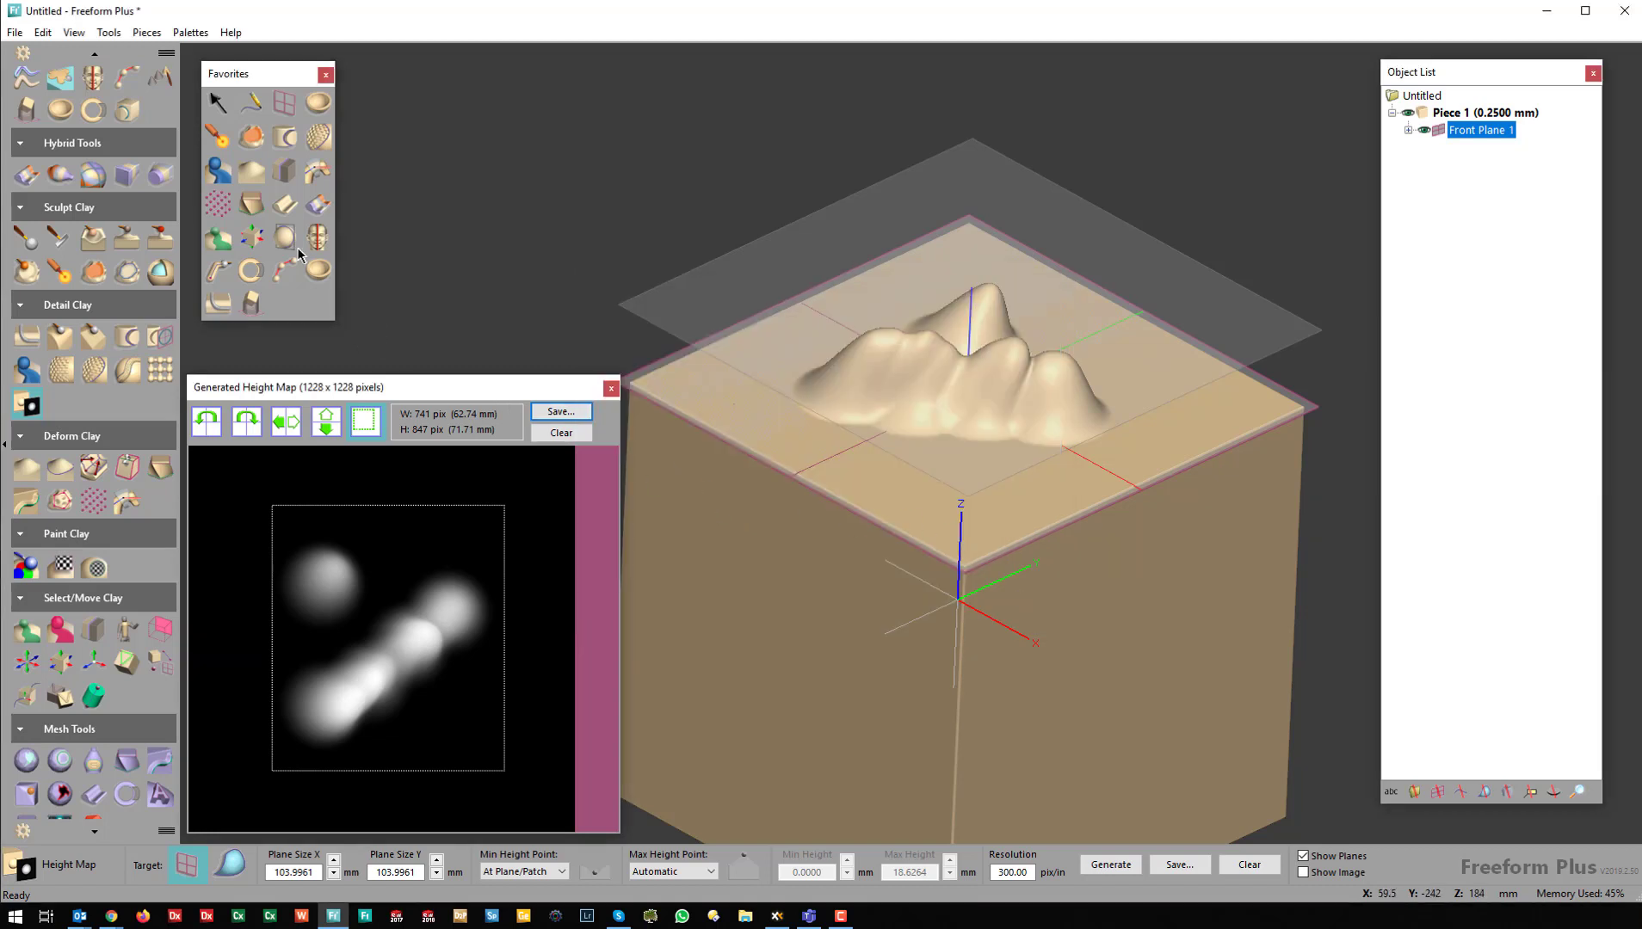
- Load the 000 heightMap_62.74x71.71x18.63mm.png image as the custom pattern for Emboss Area
click(219, 171)
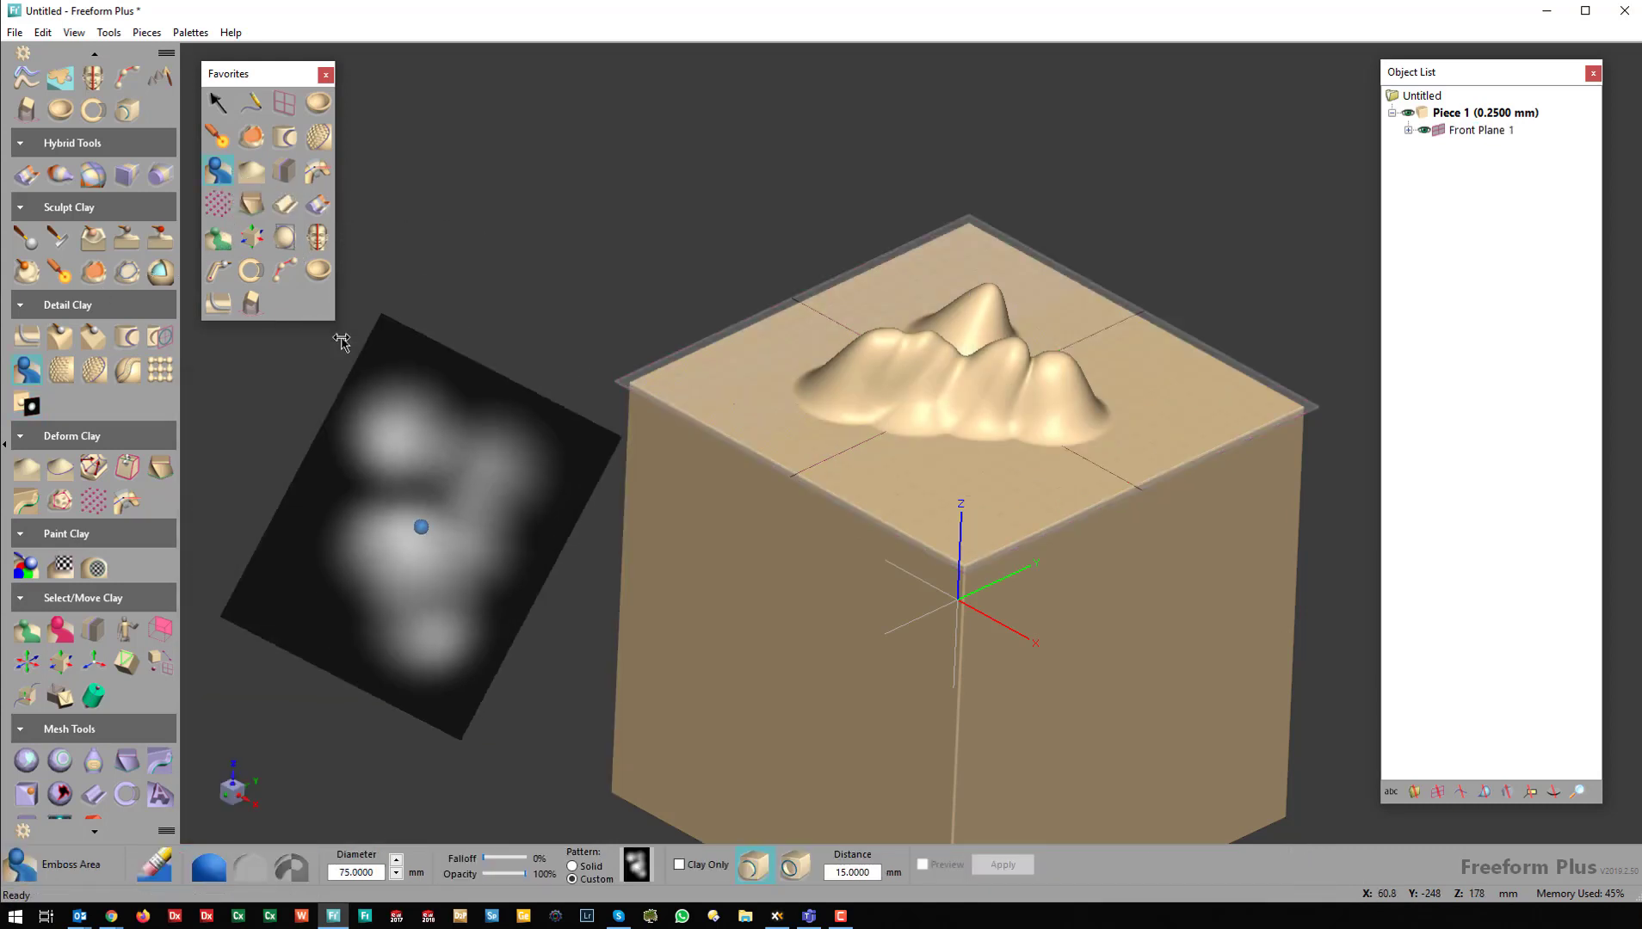
click(635, 864)
click(717, 391)
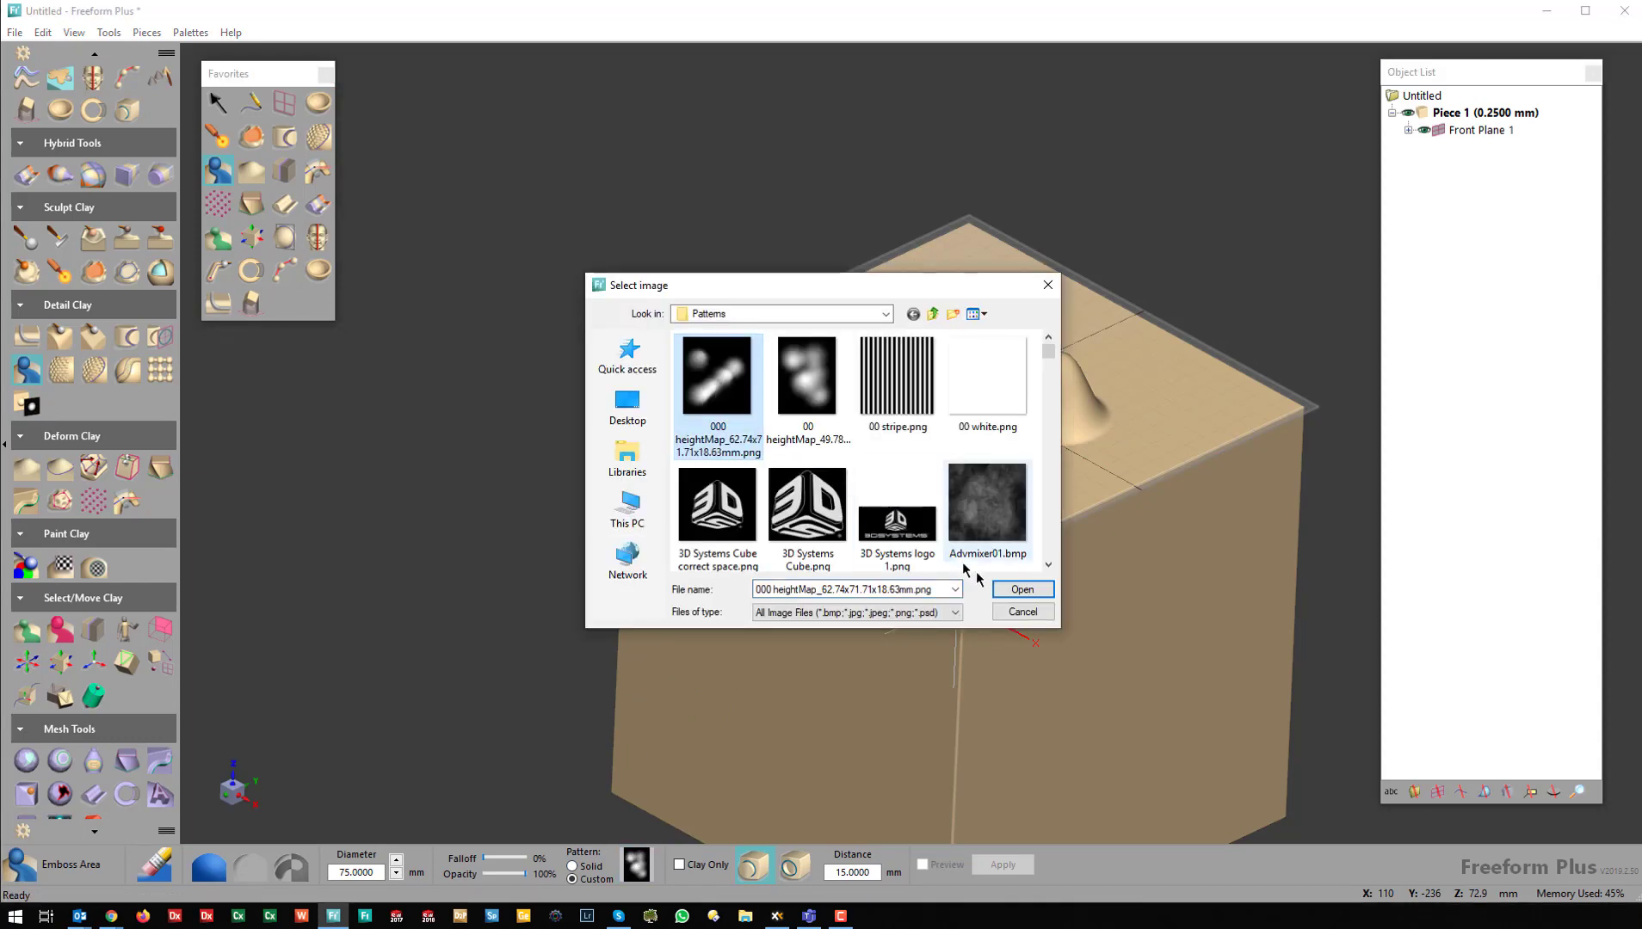
click(1022, 589)
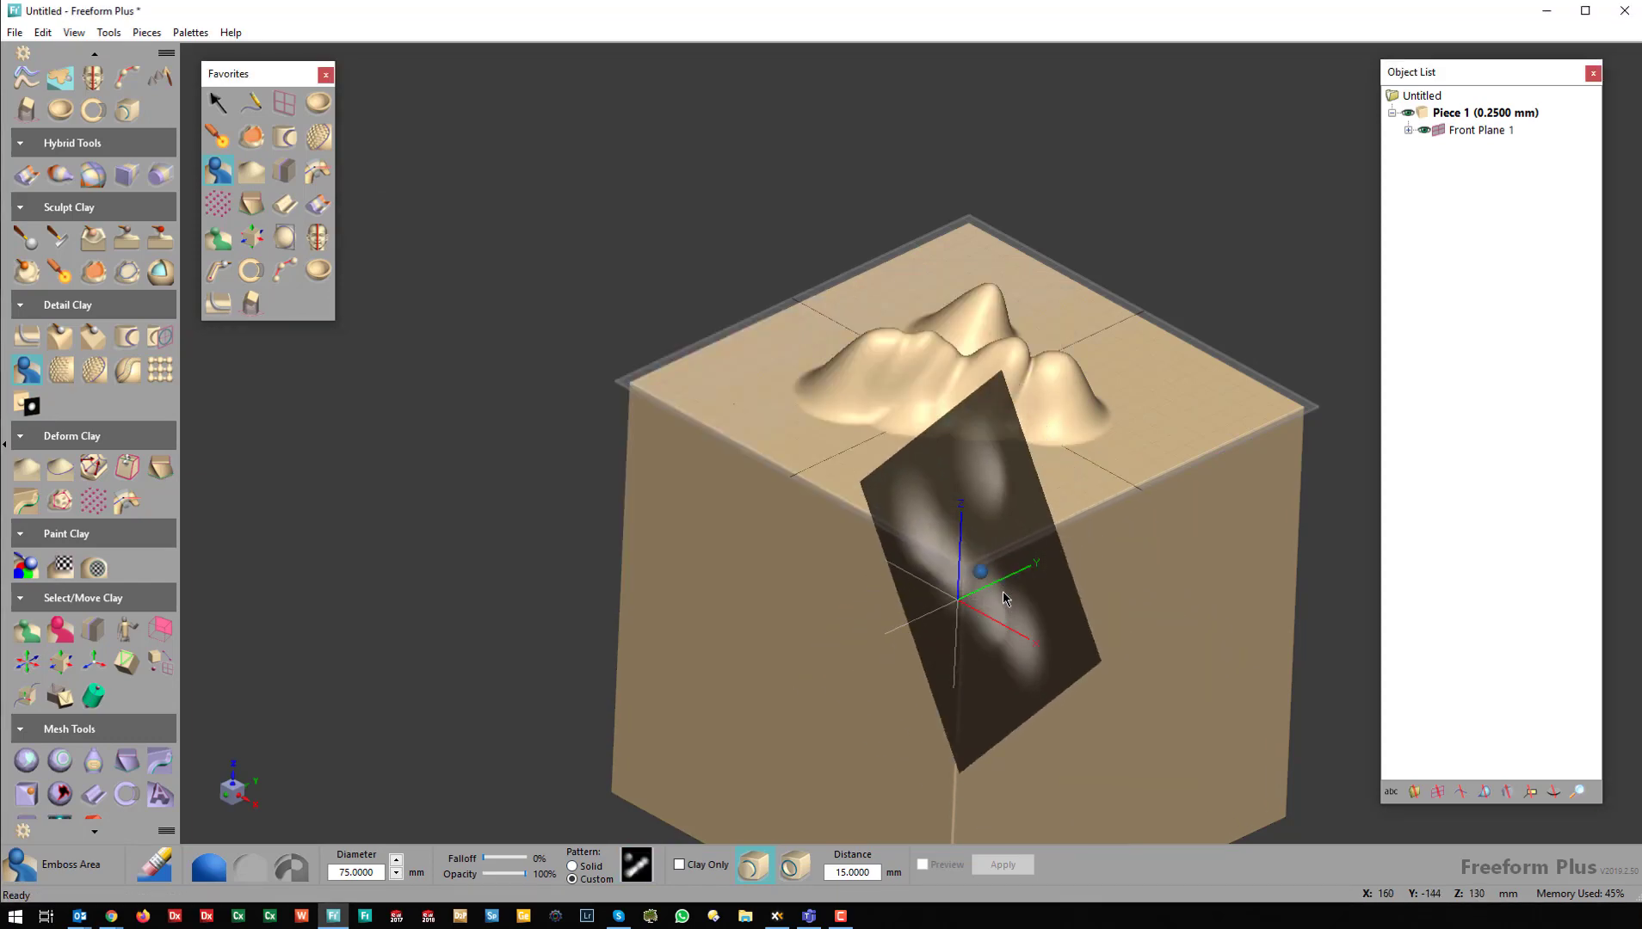
- Emboss the height map pattern onto two other cube faces with a 75 mm diameter and 15 mm distance
key(space)
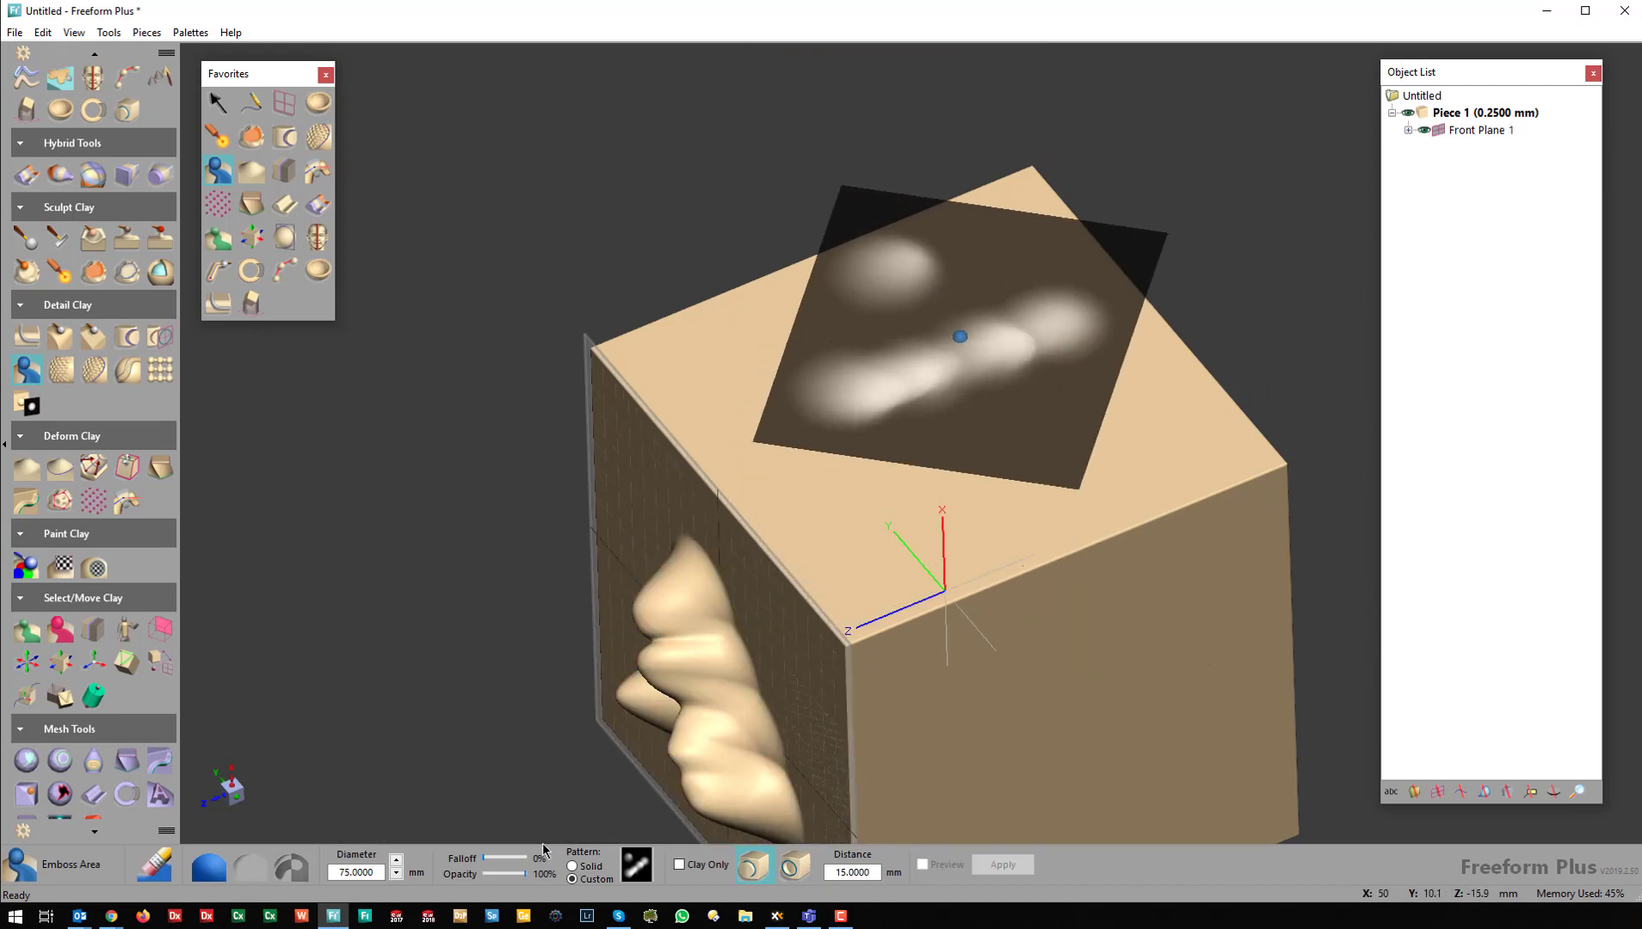
click(952, 403)
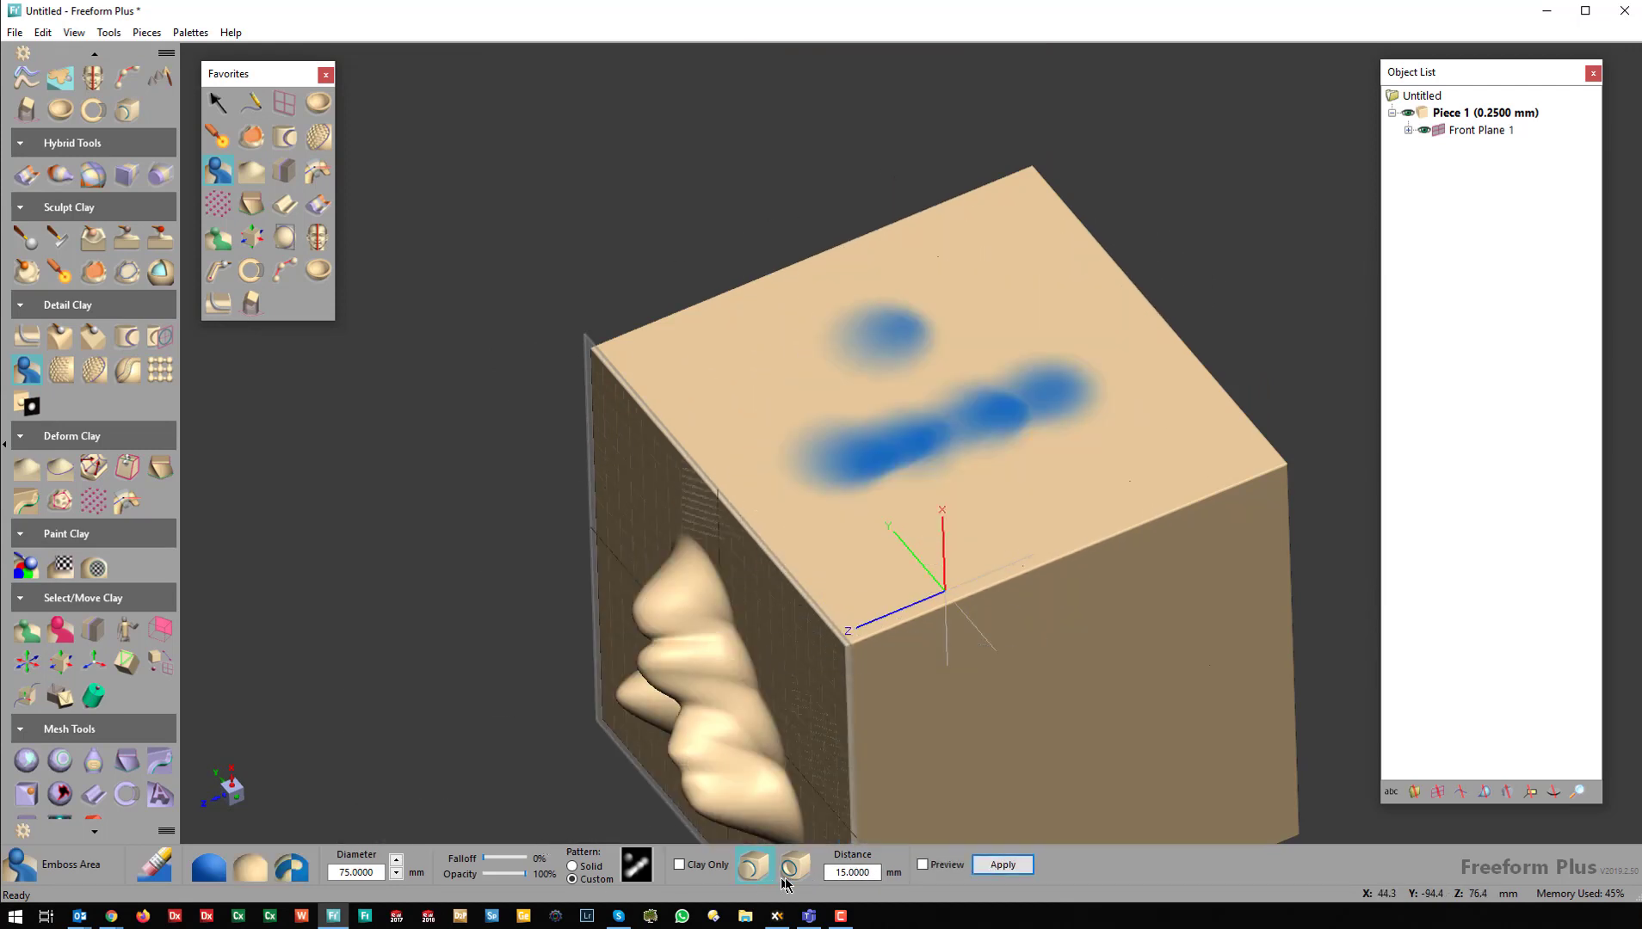
click(1005, 865)
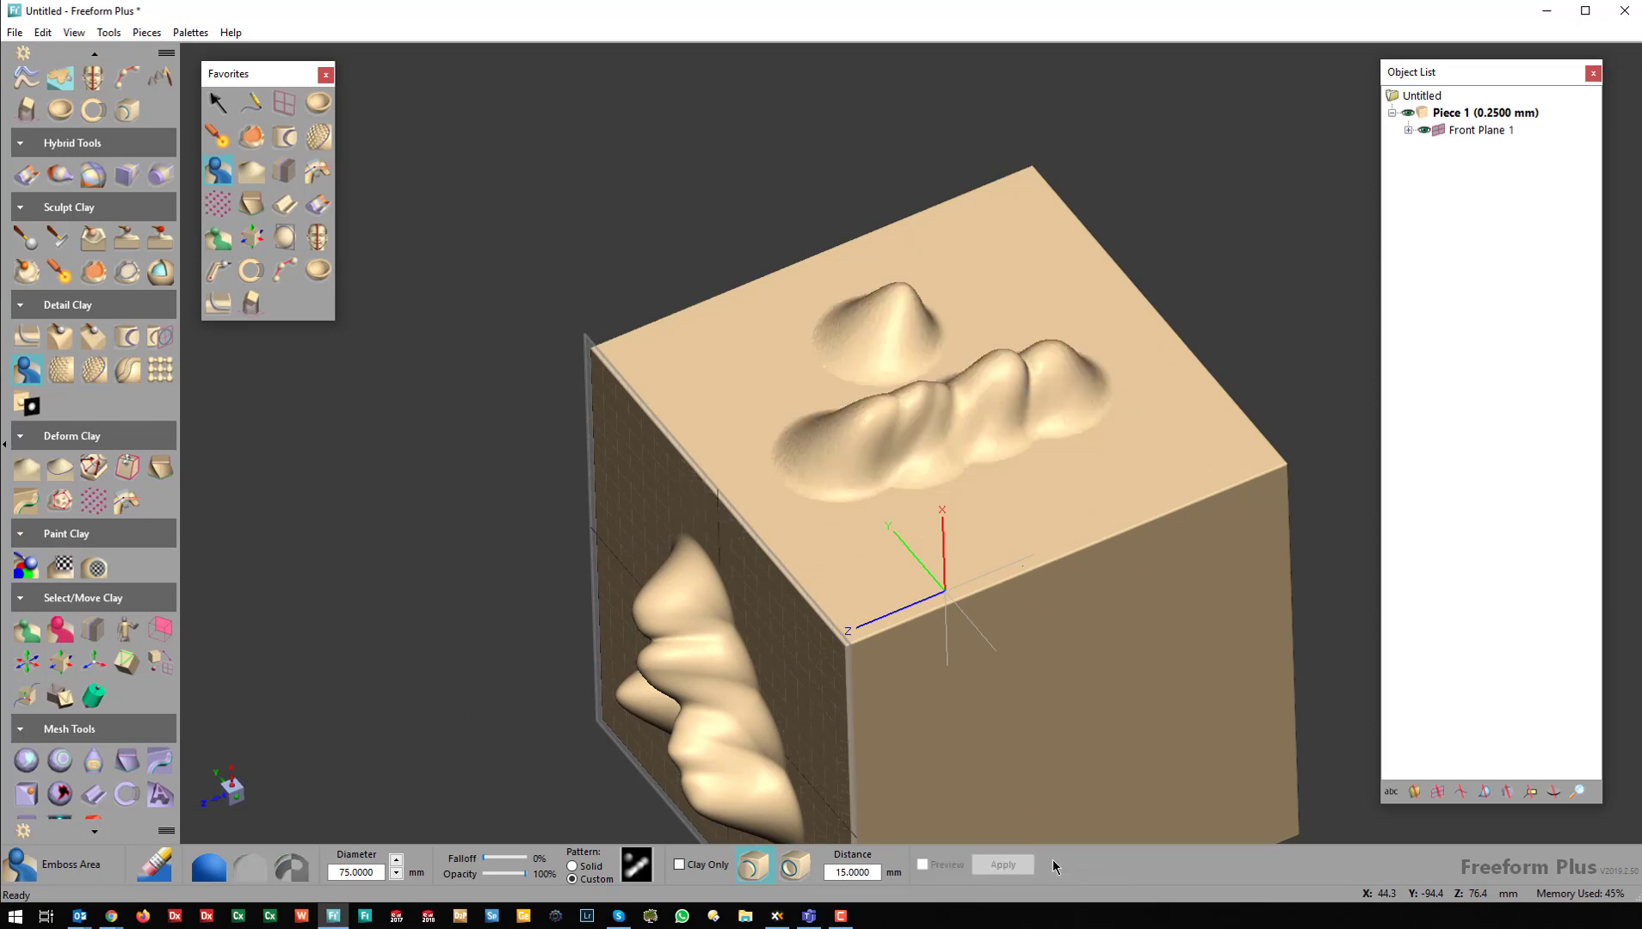
click(1142, 695)
click(995, 867)
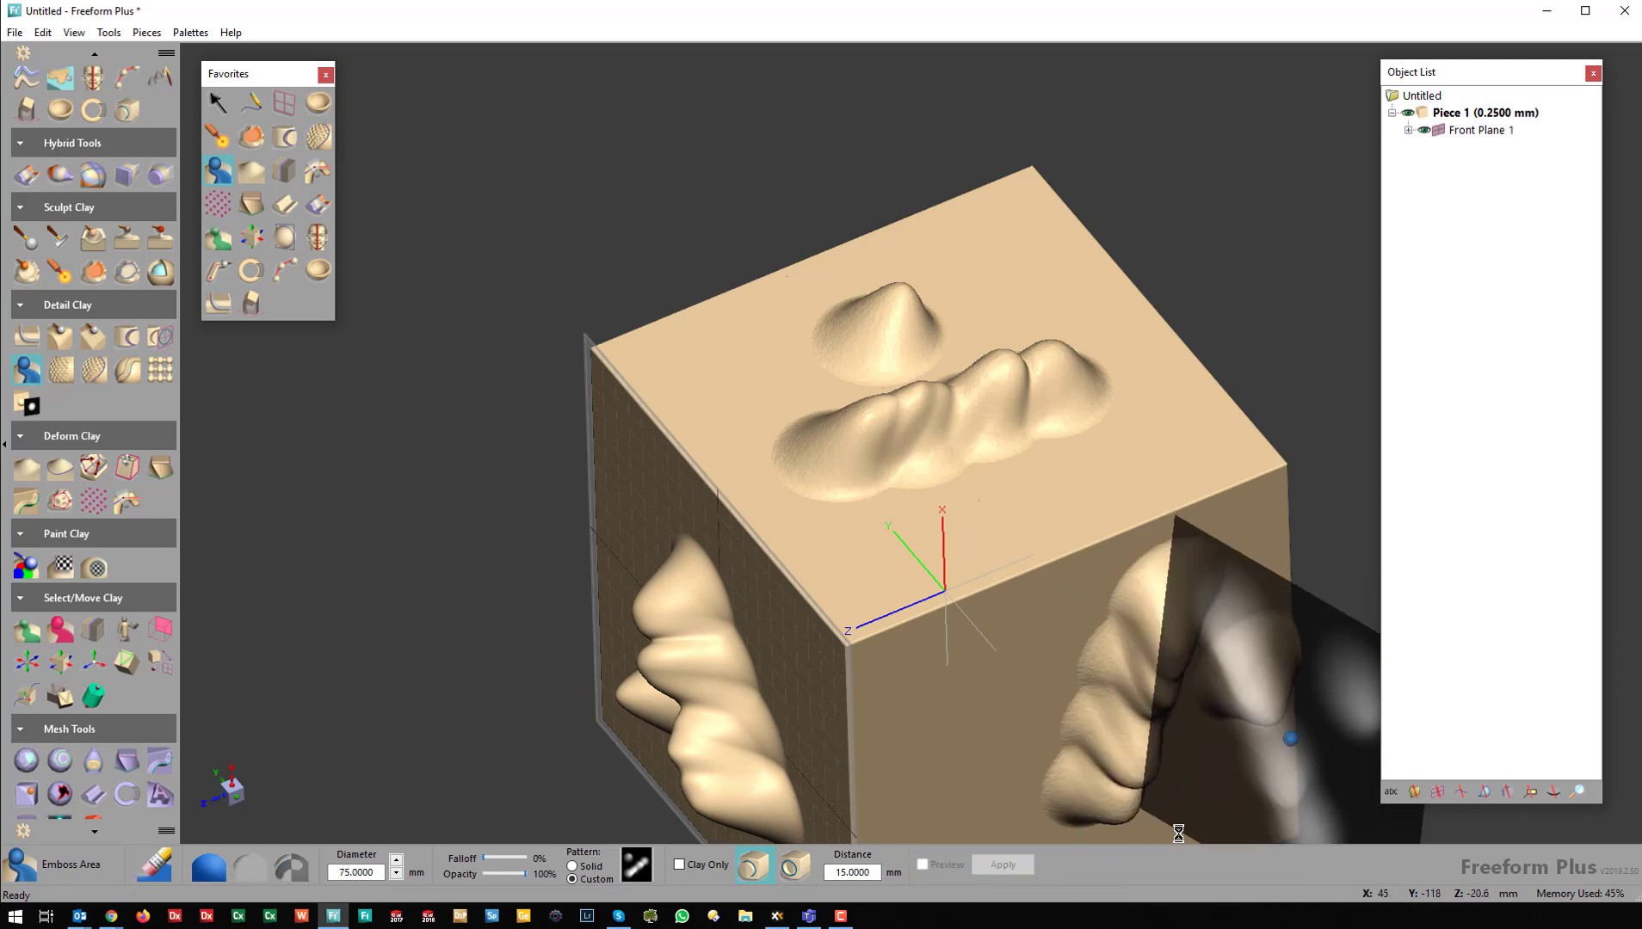
- Start a new model without saving the current one, using a cylinder 100 mm in diameter and 100 mm high
click(18, 38)
click(33, 54)
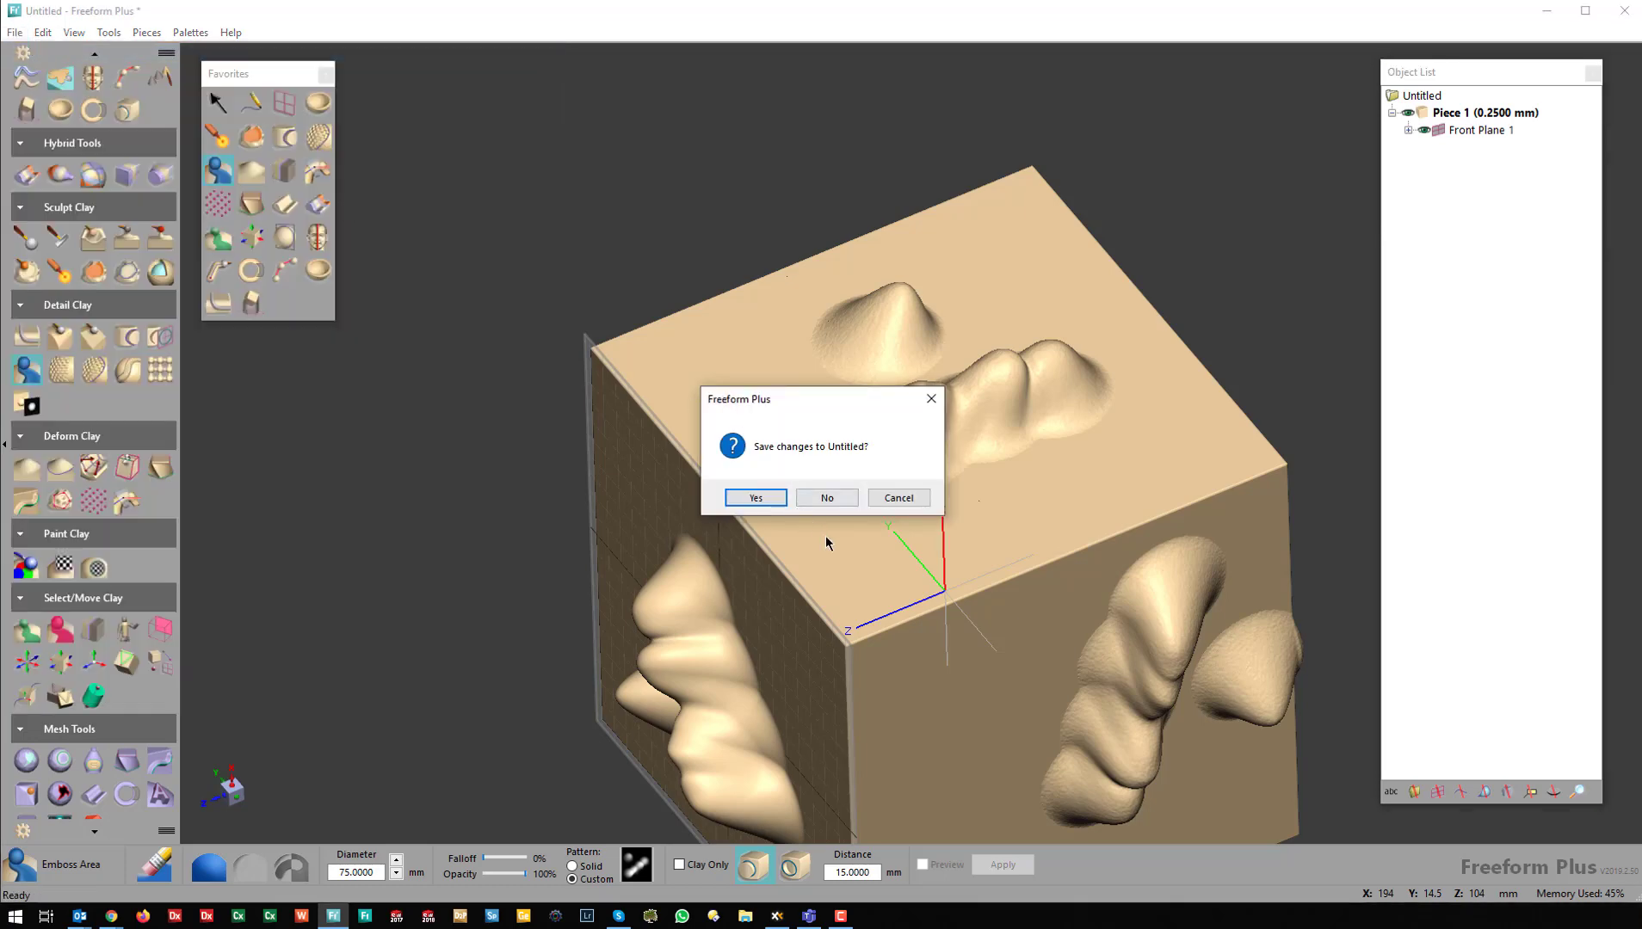
click(827, 499)
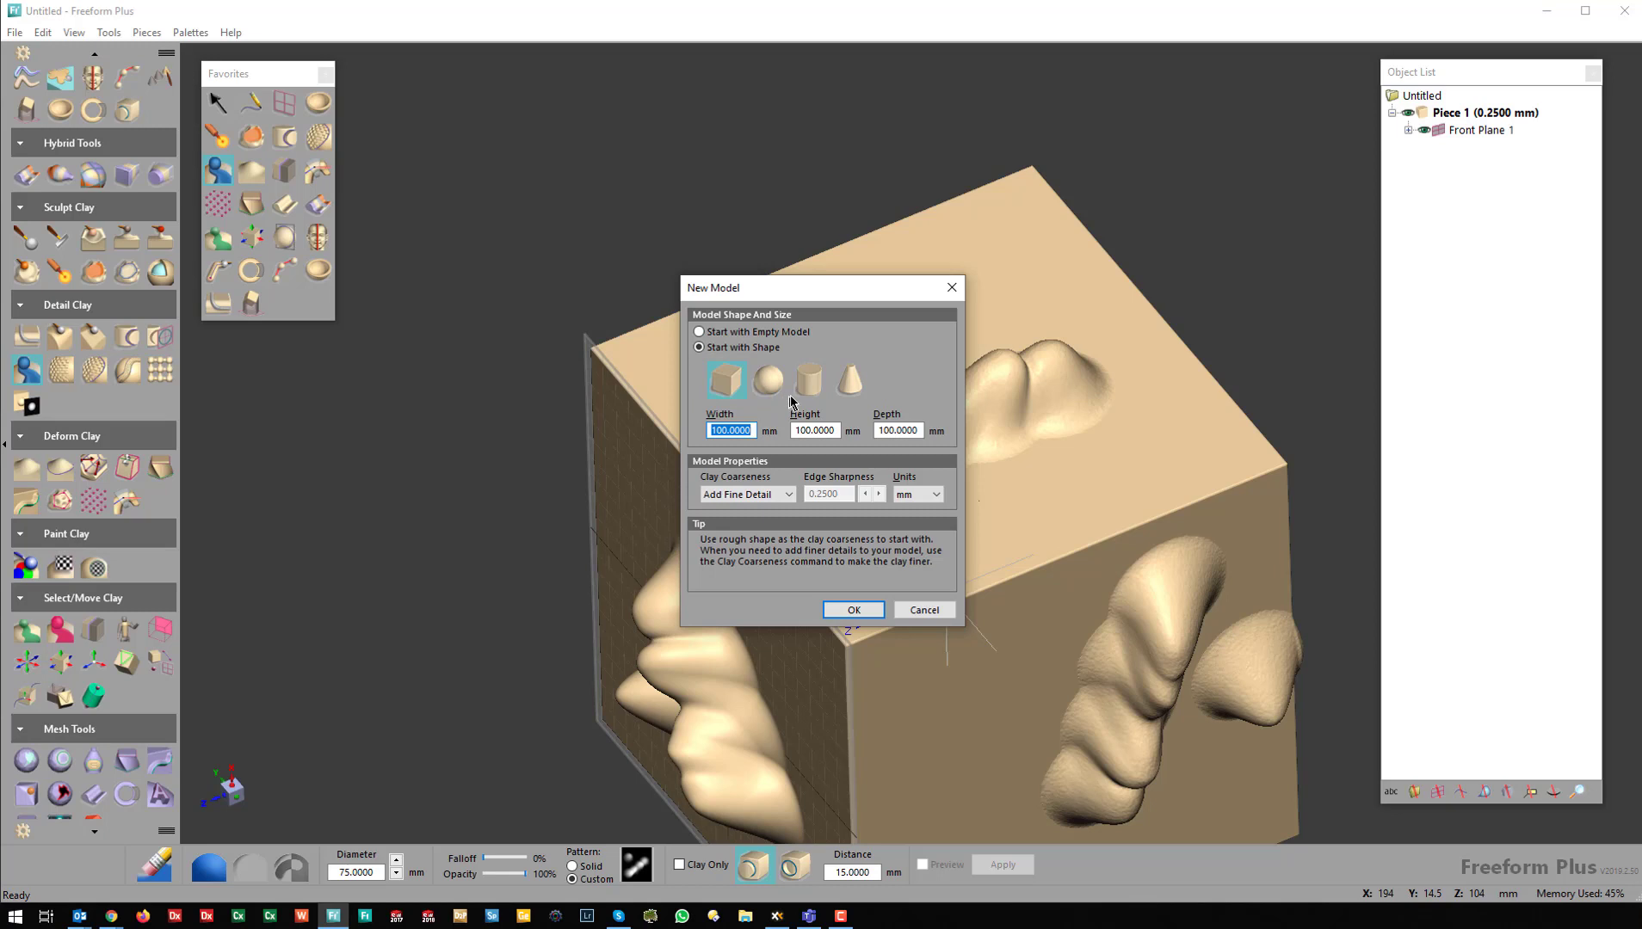
click(807, 389)
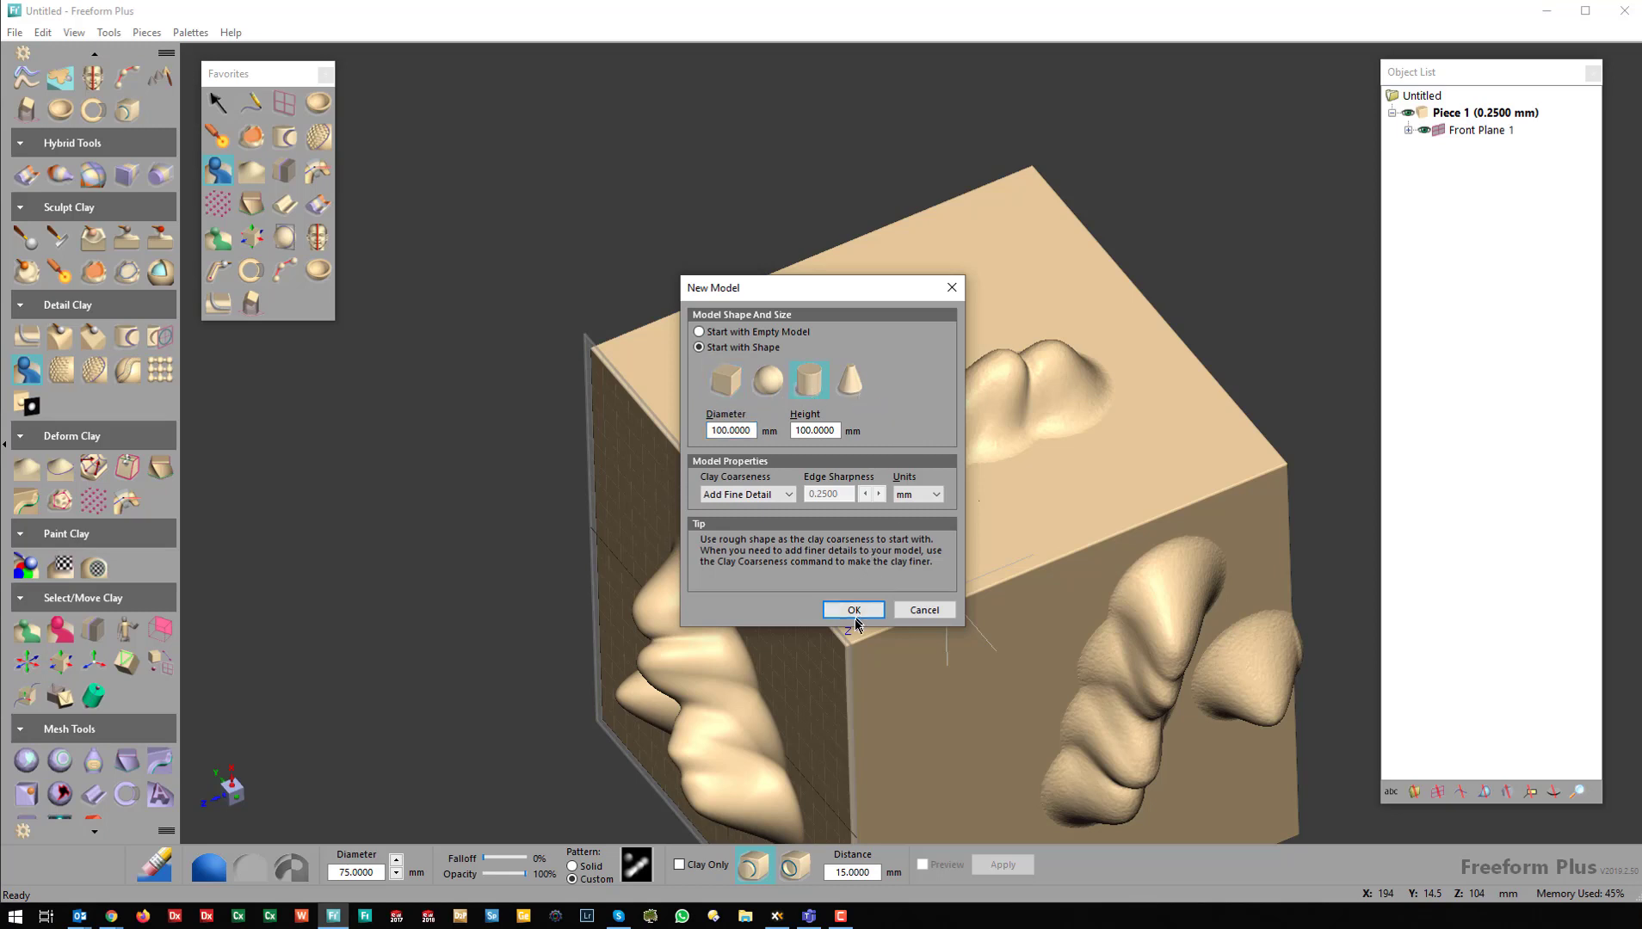
click(853, 610)
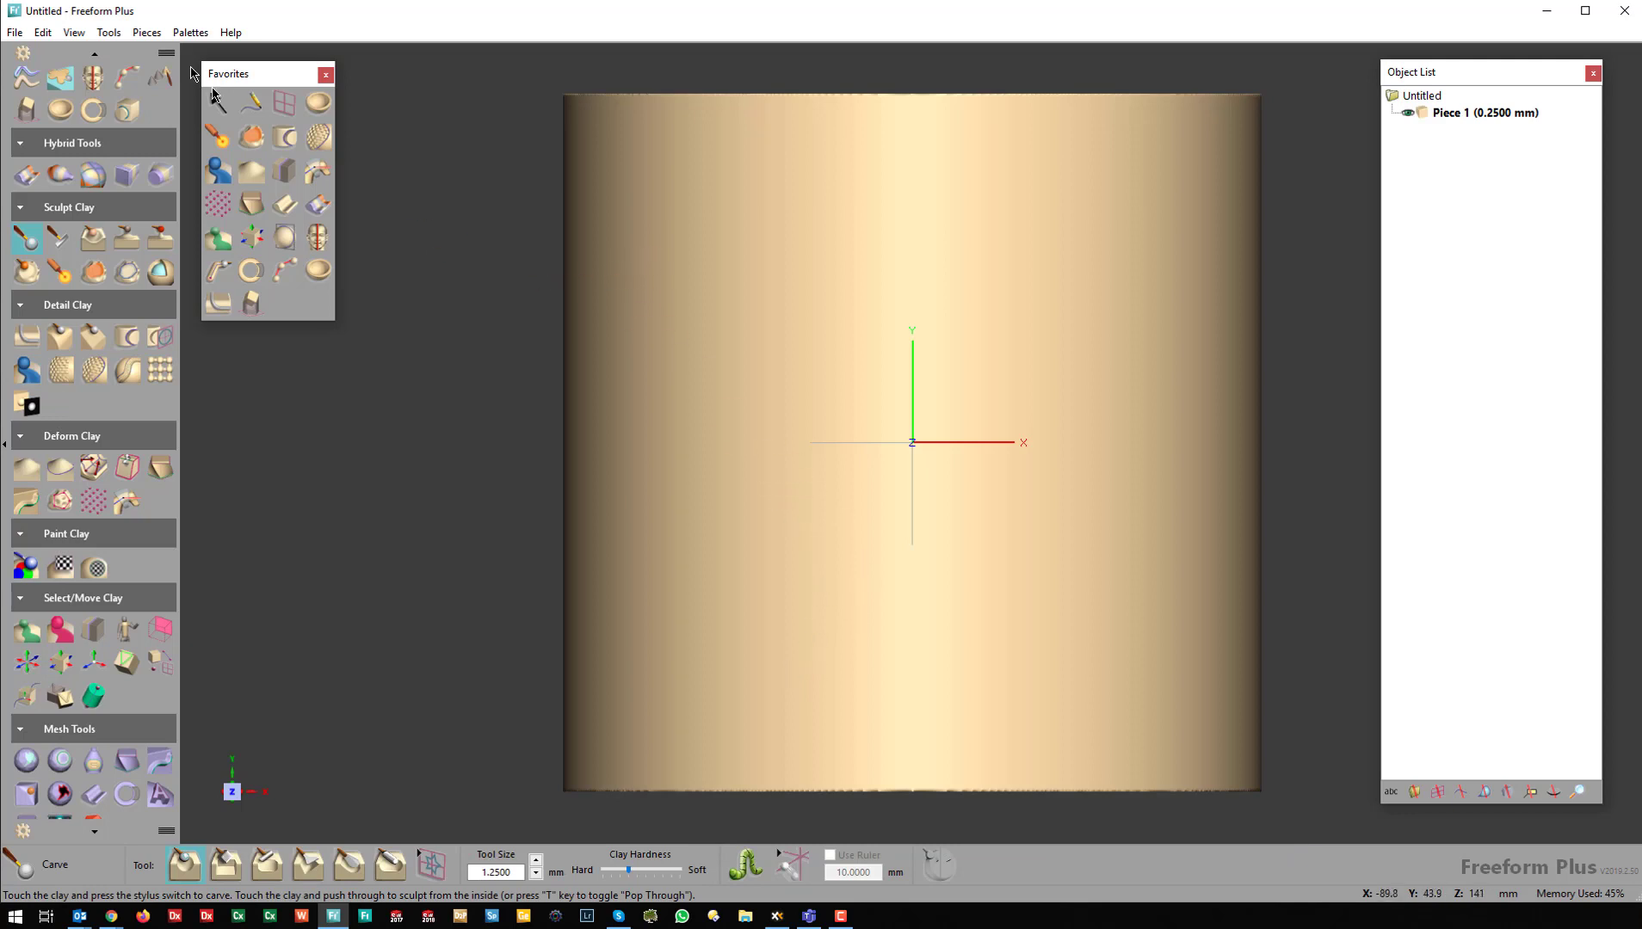
- Draw two connected curves fitted to the clay, one along the cylinder's left side and one across its lower part
click(252, 102)
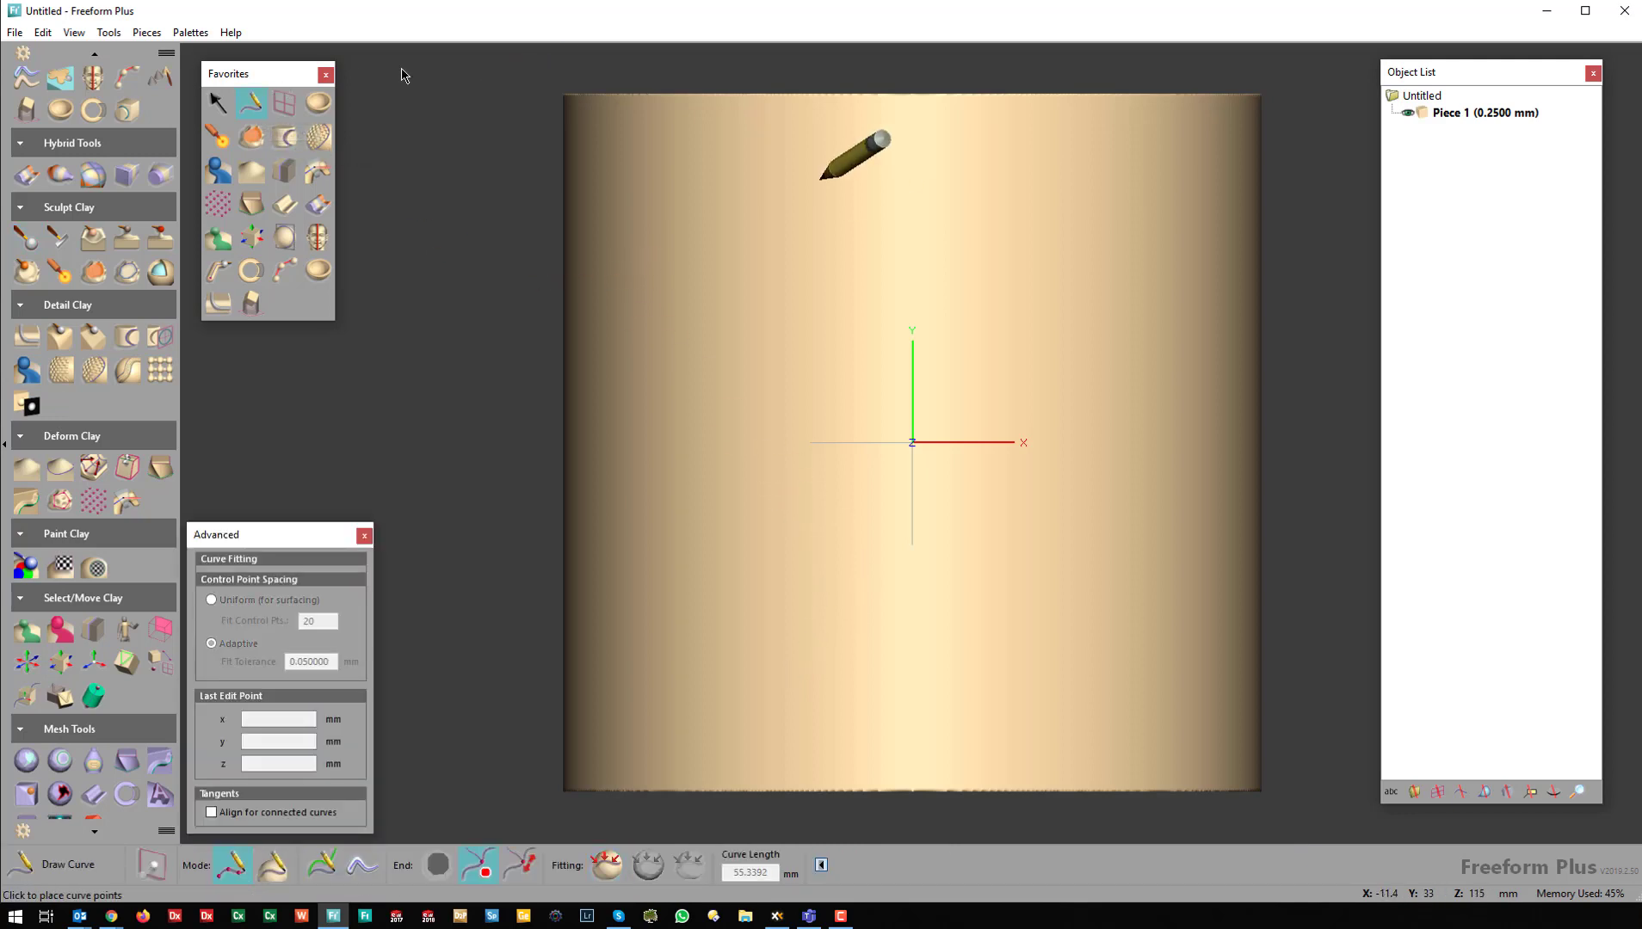
click(618, 227)
click(607, 862)
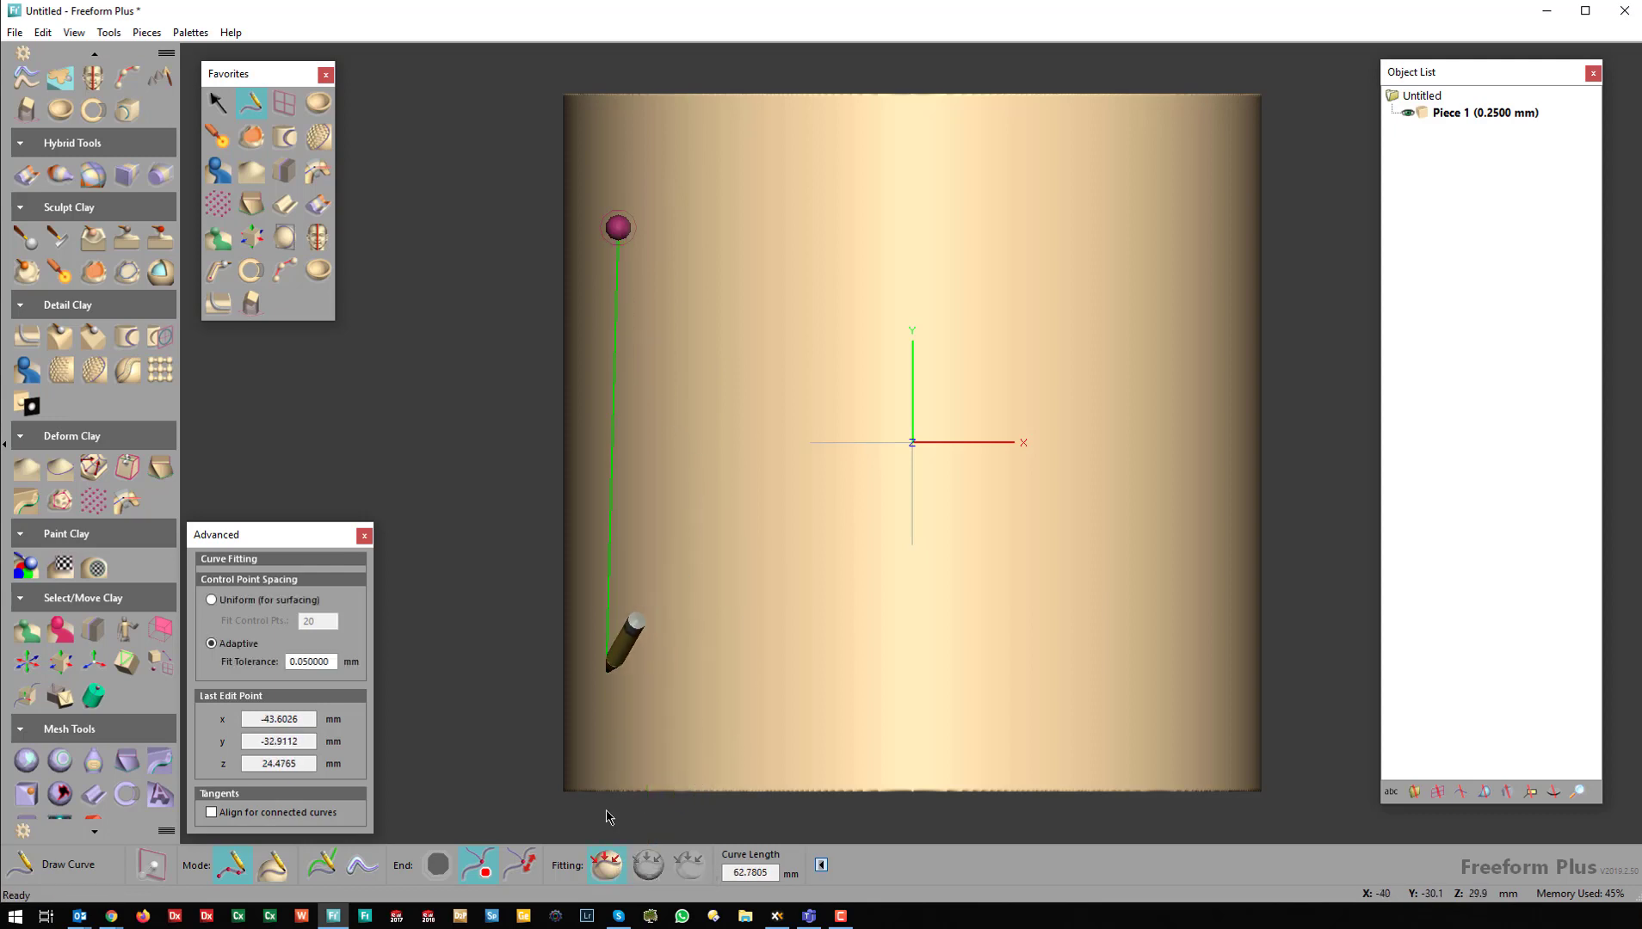
click(620, 729)
click(621, 729)
click(620, 730)
click(753, 734)
click(1045, 729)
click(1153, 725)
click(1154, 726)
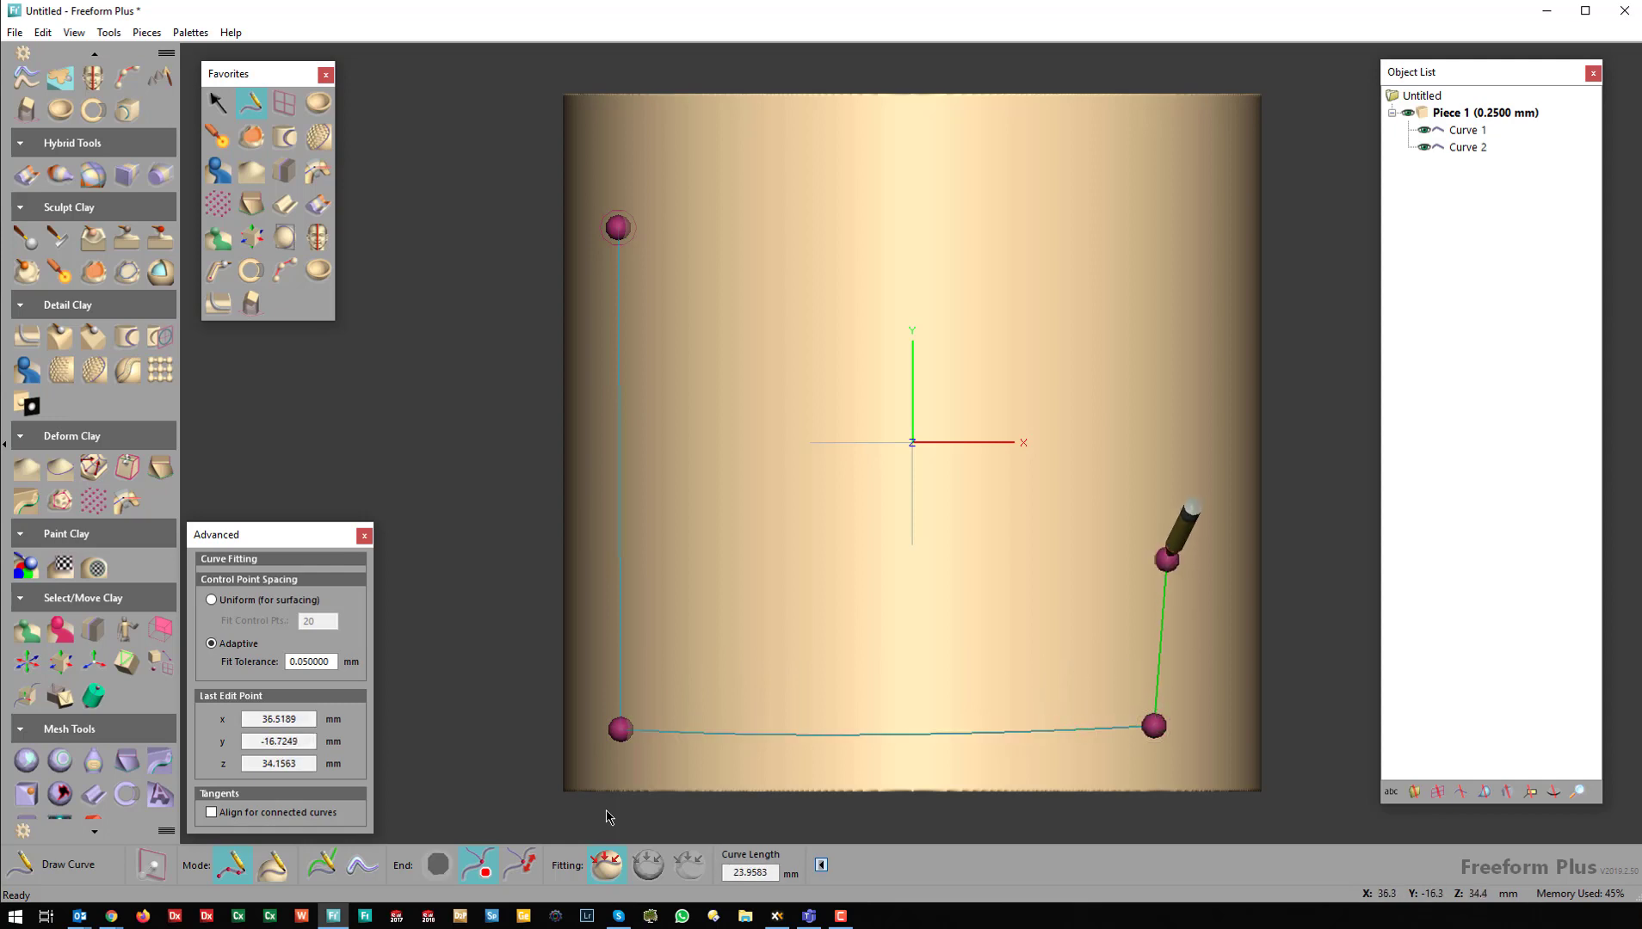
- Close the four-sided outline with a curve about 77 mm long up the right side and one about 93 mm long across the upper part
click(1166, 560)
click(1177, 190)
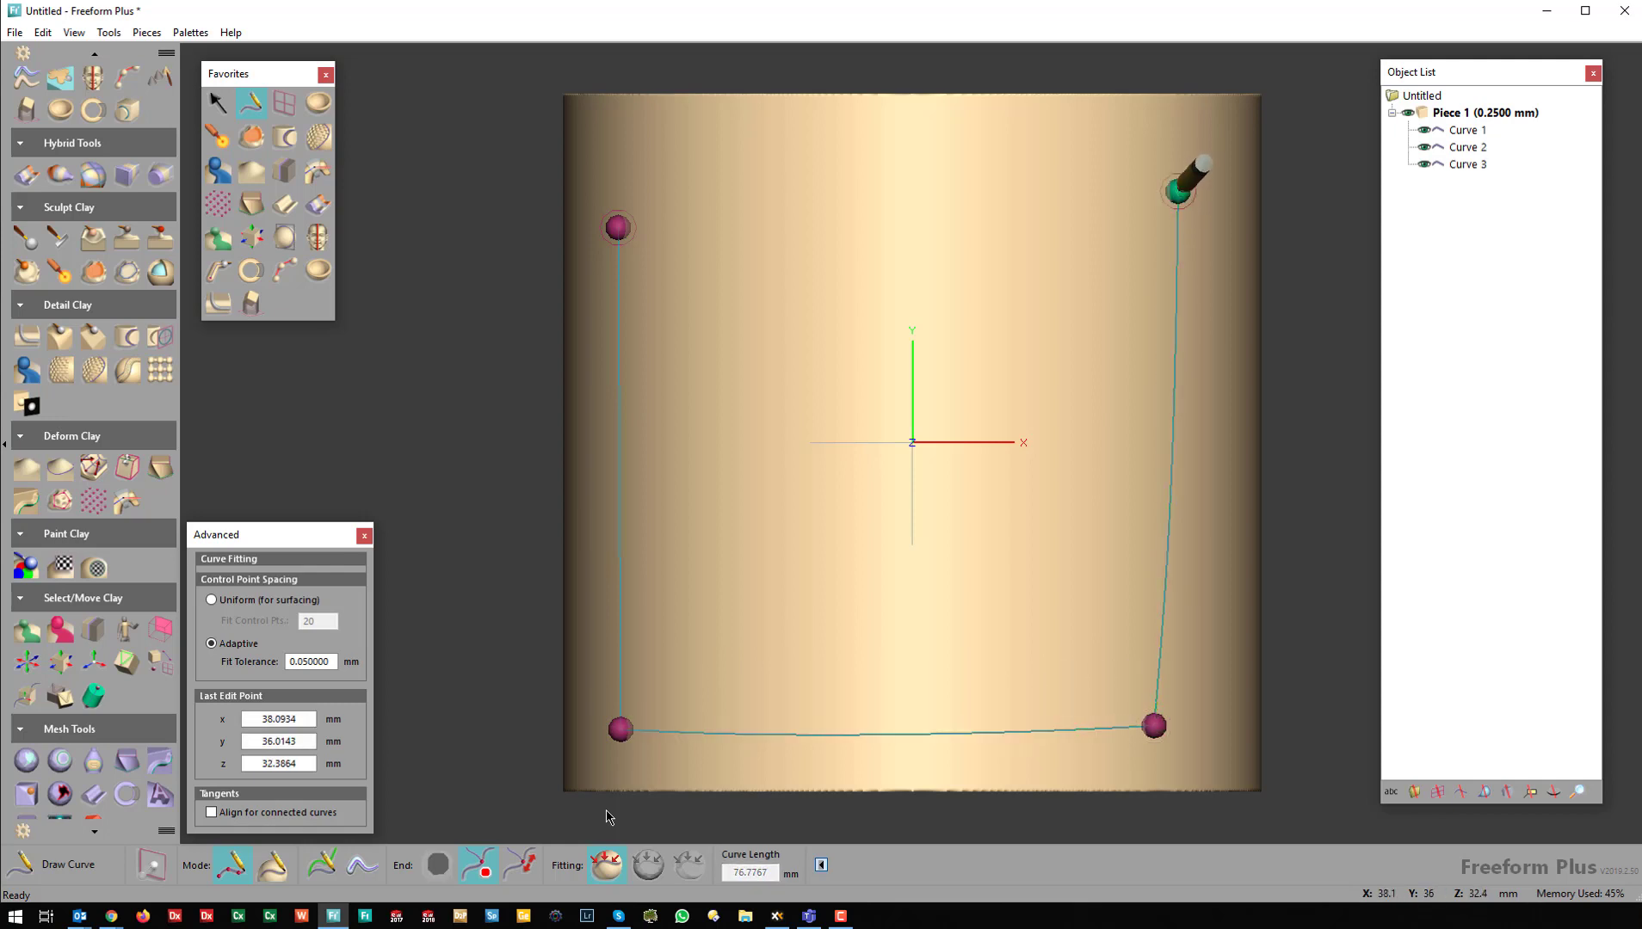
click(1177, 190)
click(821, 204)
click(618, 227)
middle_drag(841, 652, 718, 65)
mouse_move(929, 482)
middle_down()
mouse_move(858, 549)
mouse_move(828, 631)
mouse_move(801, 586)
middle_up()
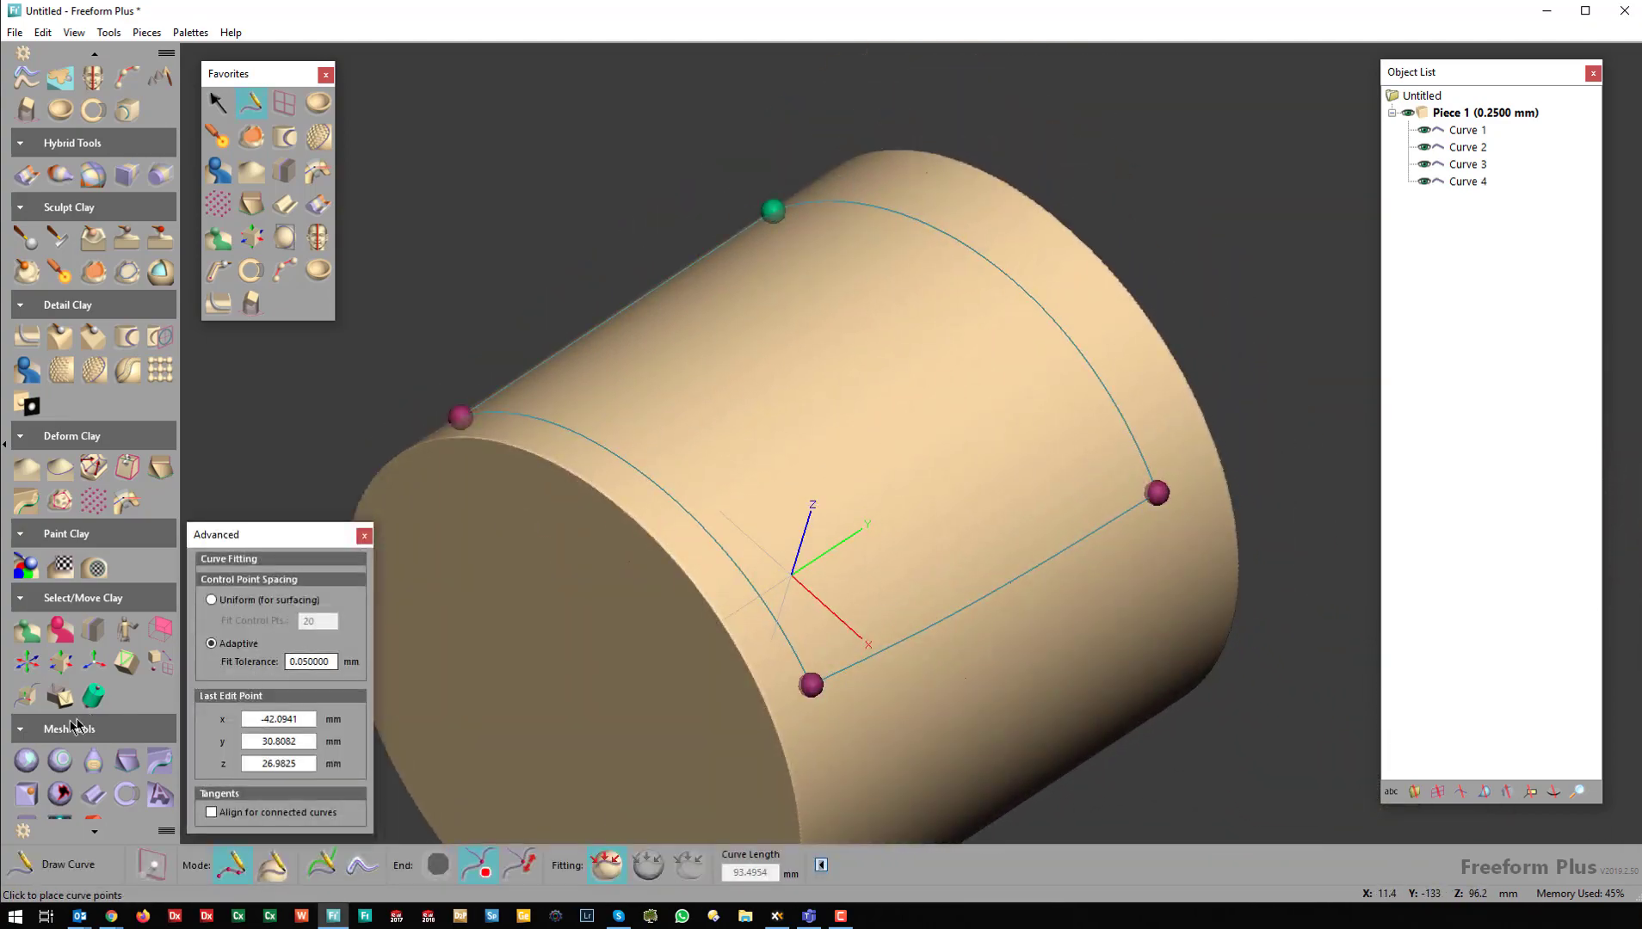
- Collapse the Select/Move Clay and Mesh Tools groups and bring the Patches/Solids tools into view
scroll(62, 714, up, 2)
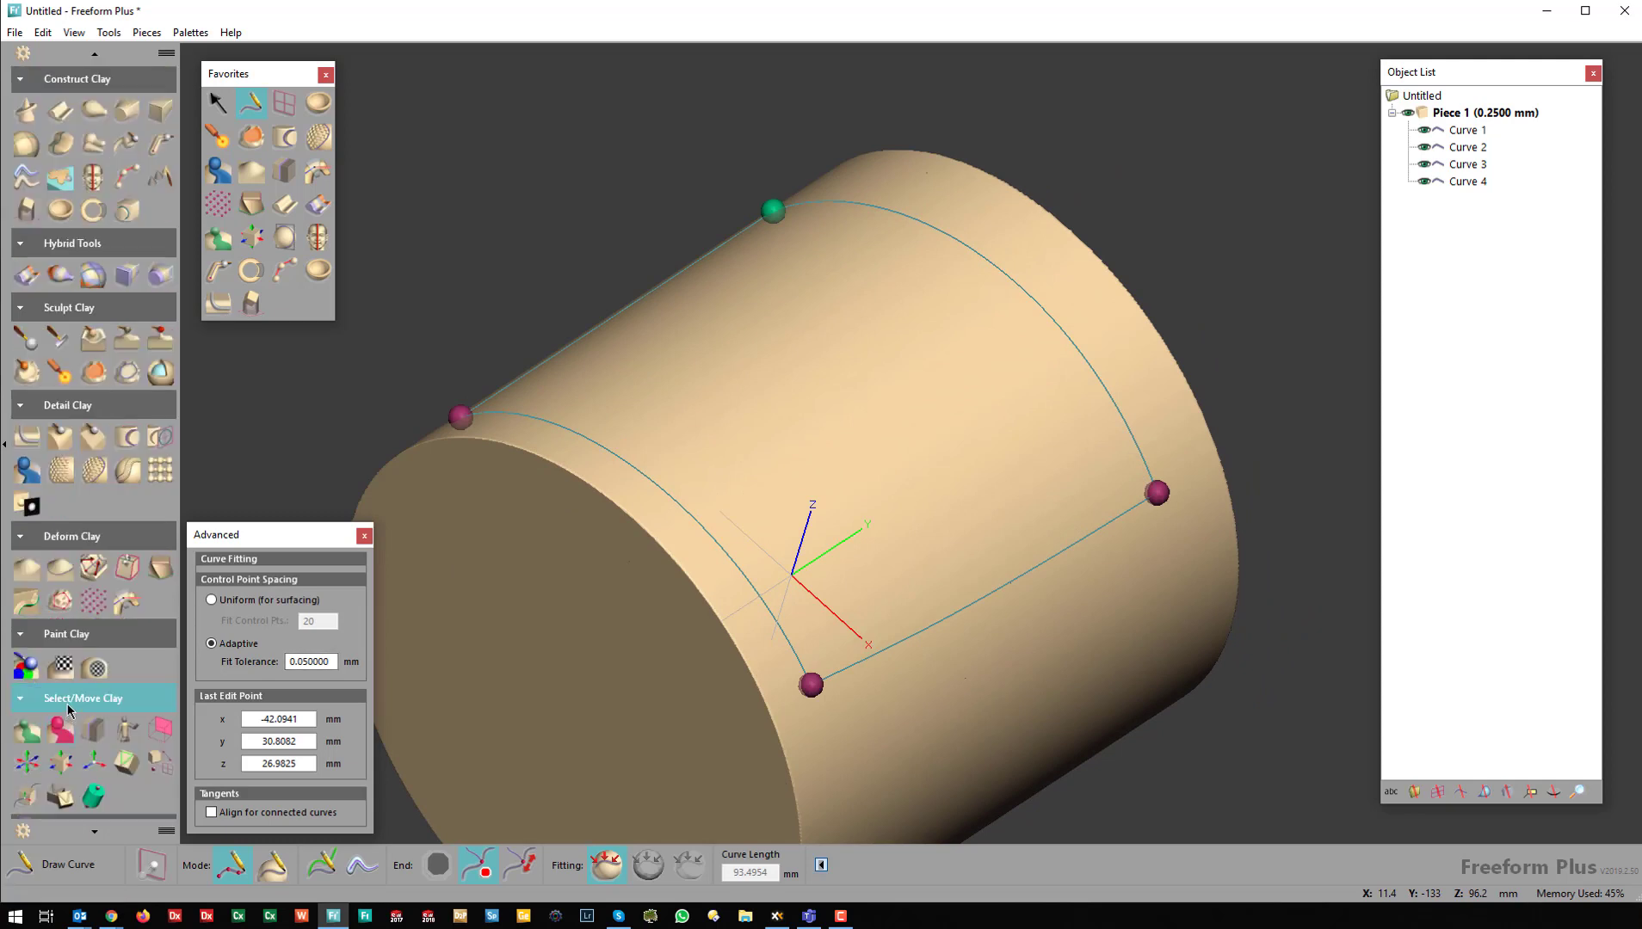
drag(79, 510, 77, 419)
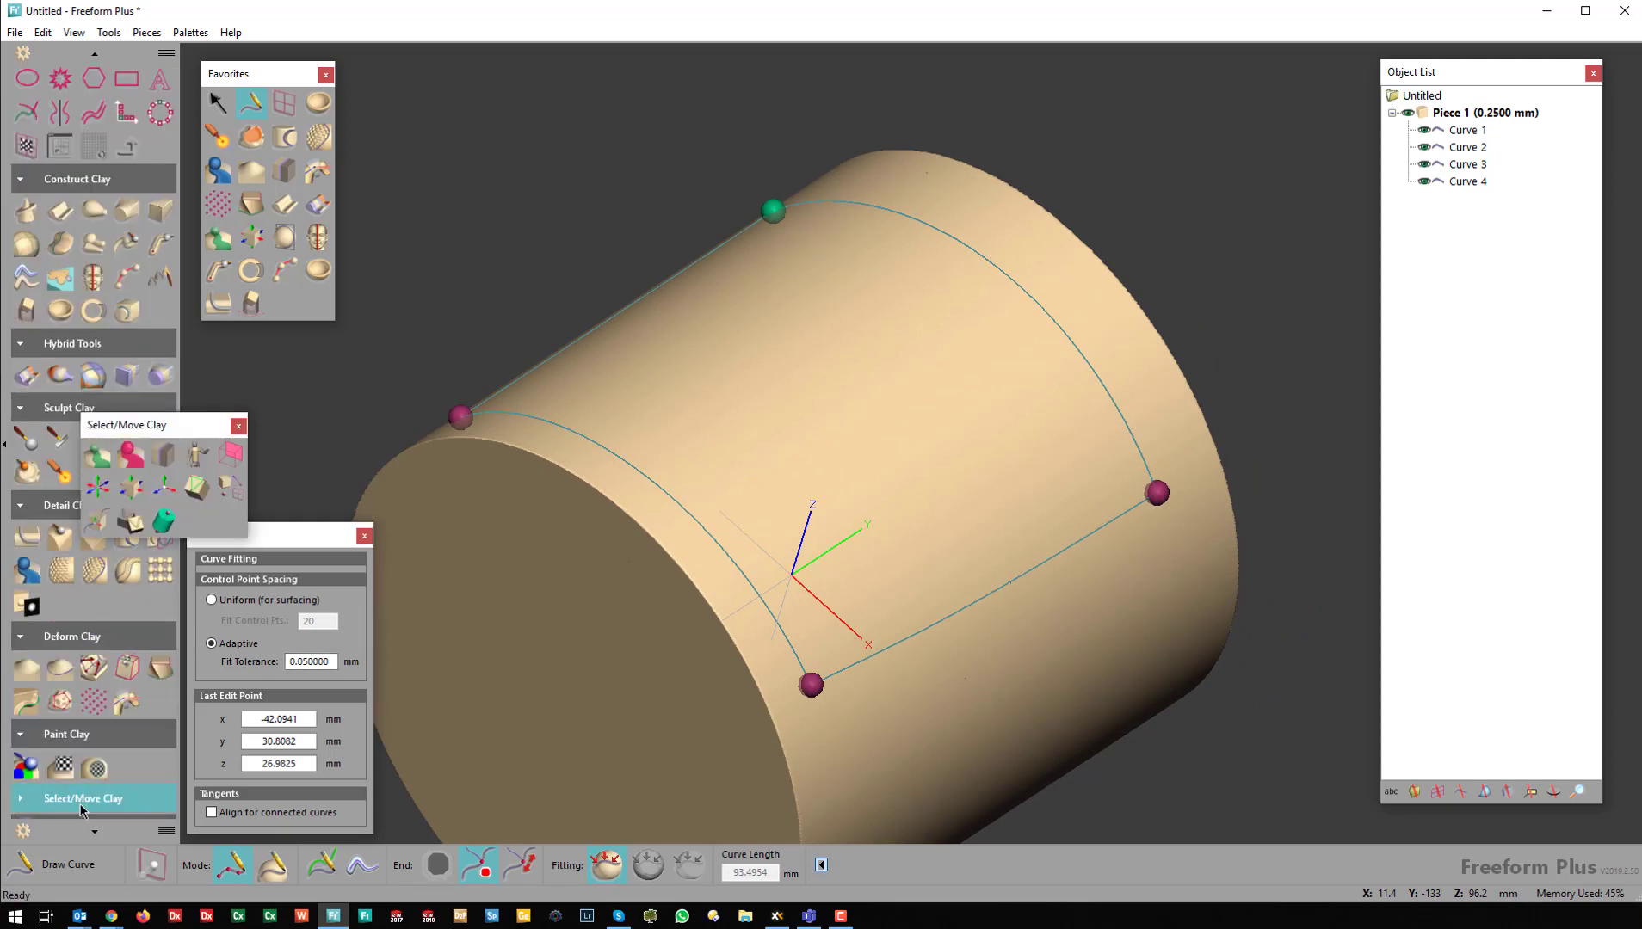
scroll(84, 775, down, 5)
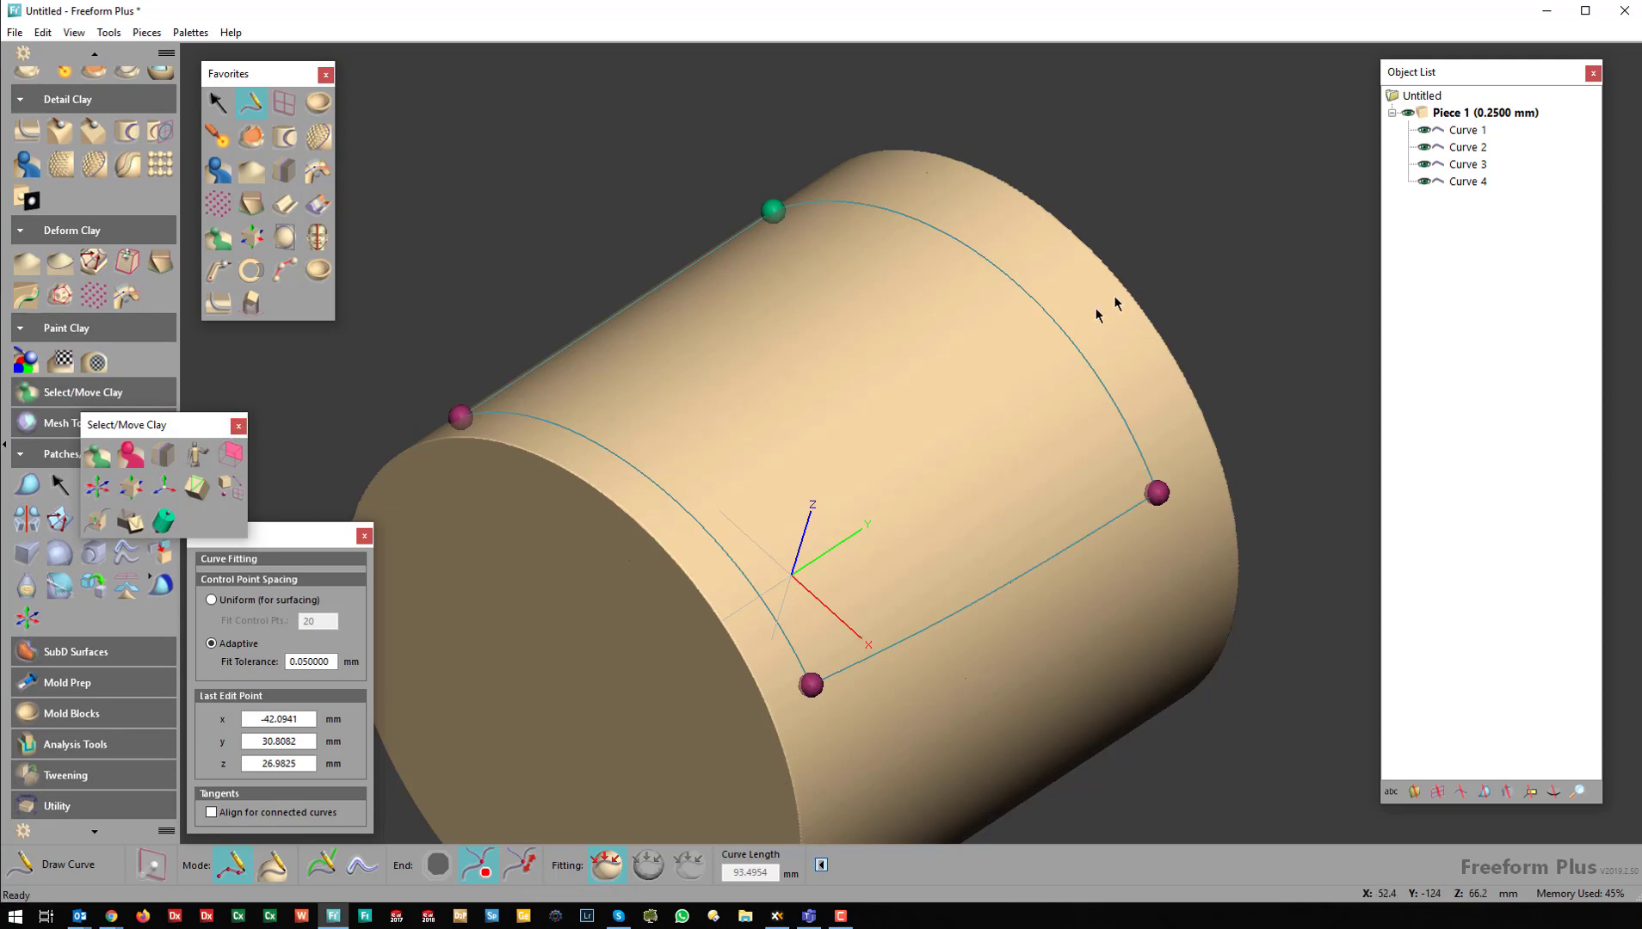
click(238, 427)
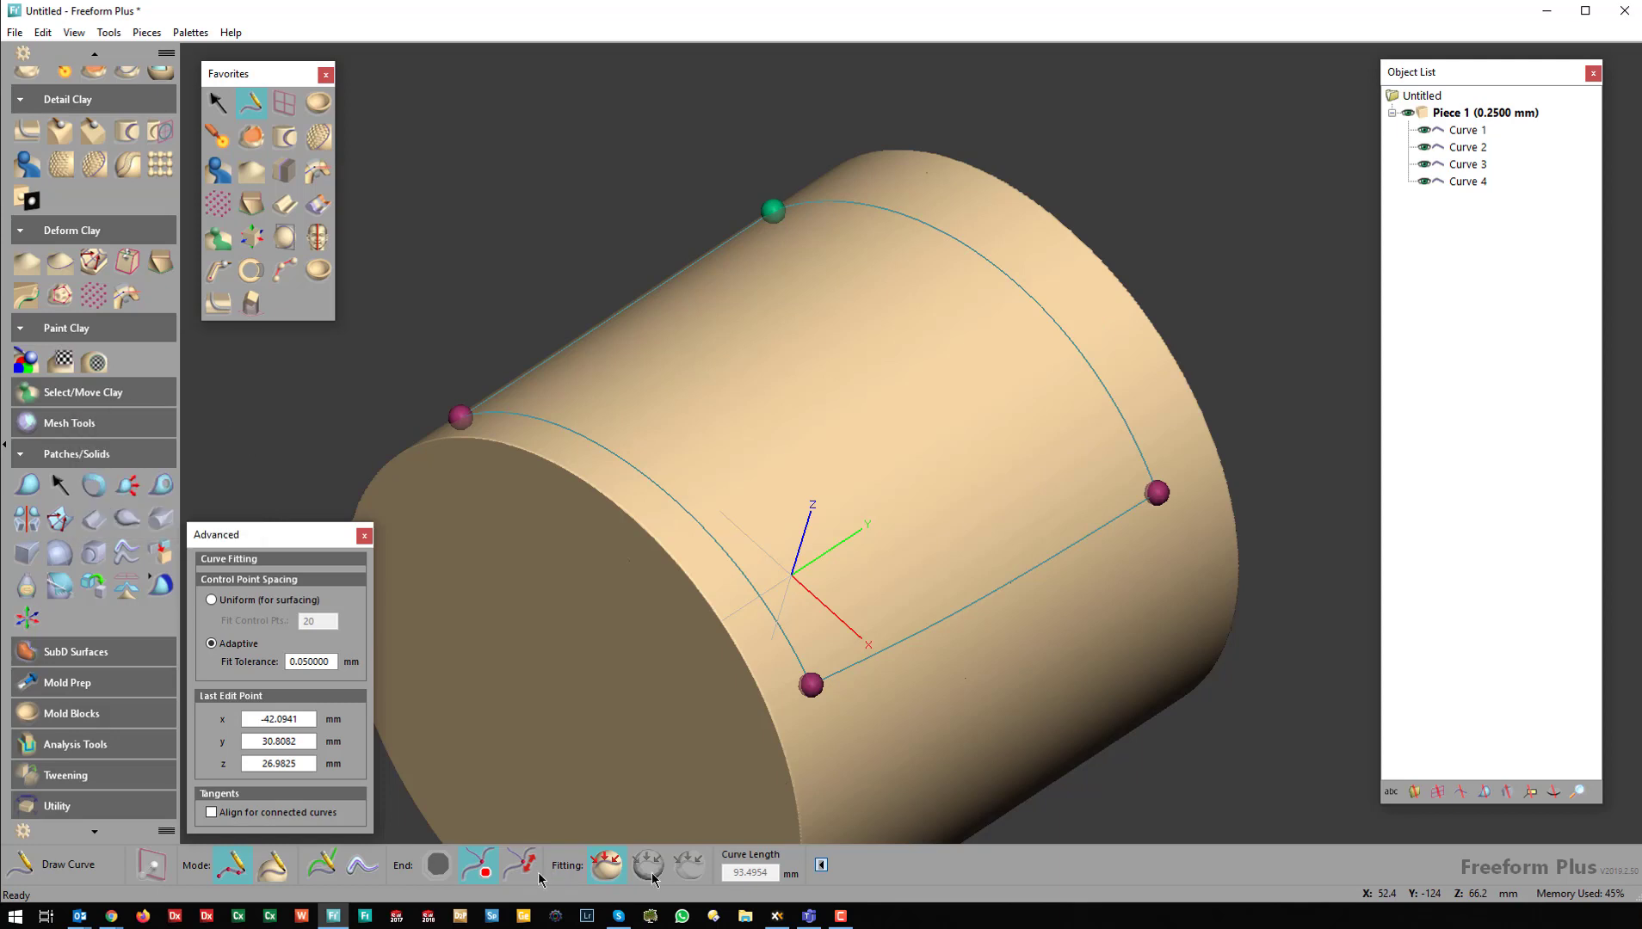
- Create a patch from the four-curve outline on the cylinder and fit it to the clay with Precise Fit
click(4, 488)
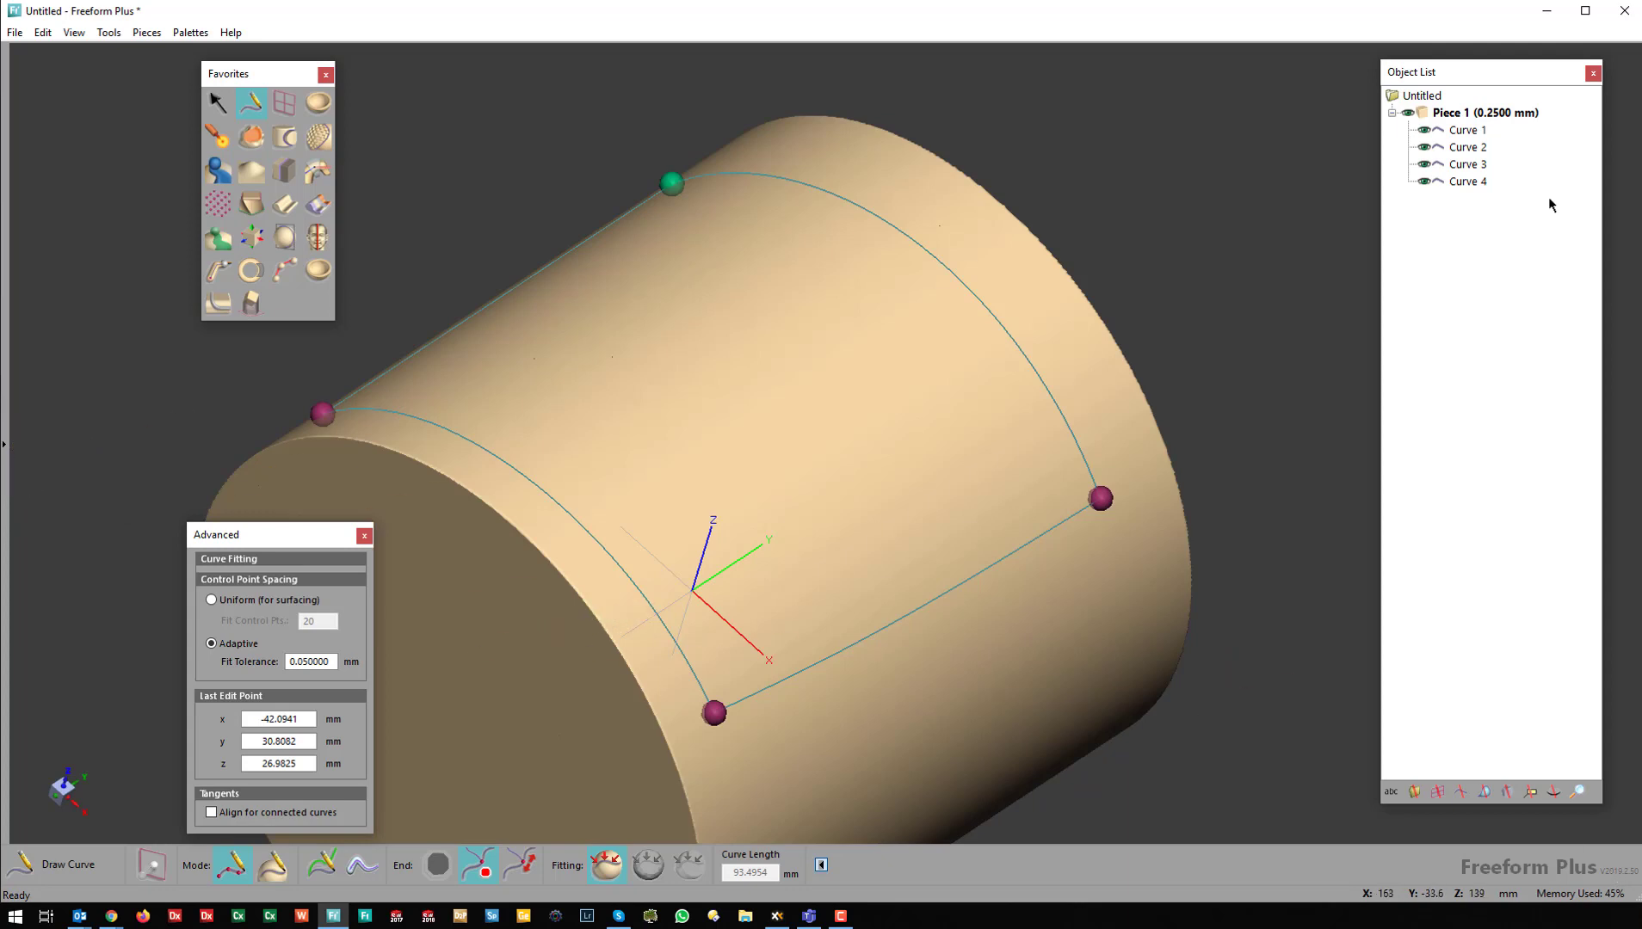
click(5, 452)
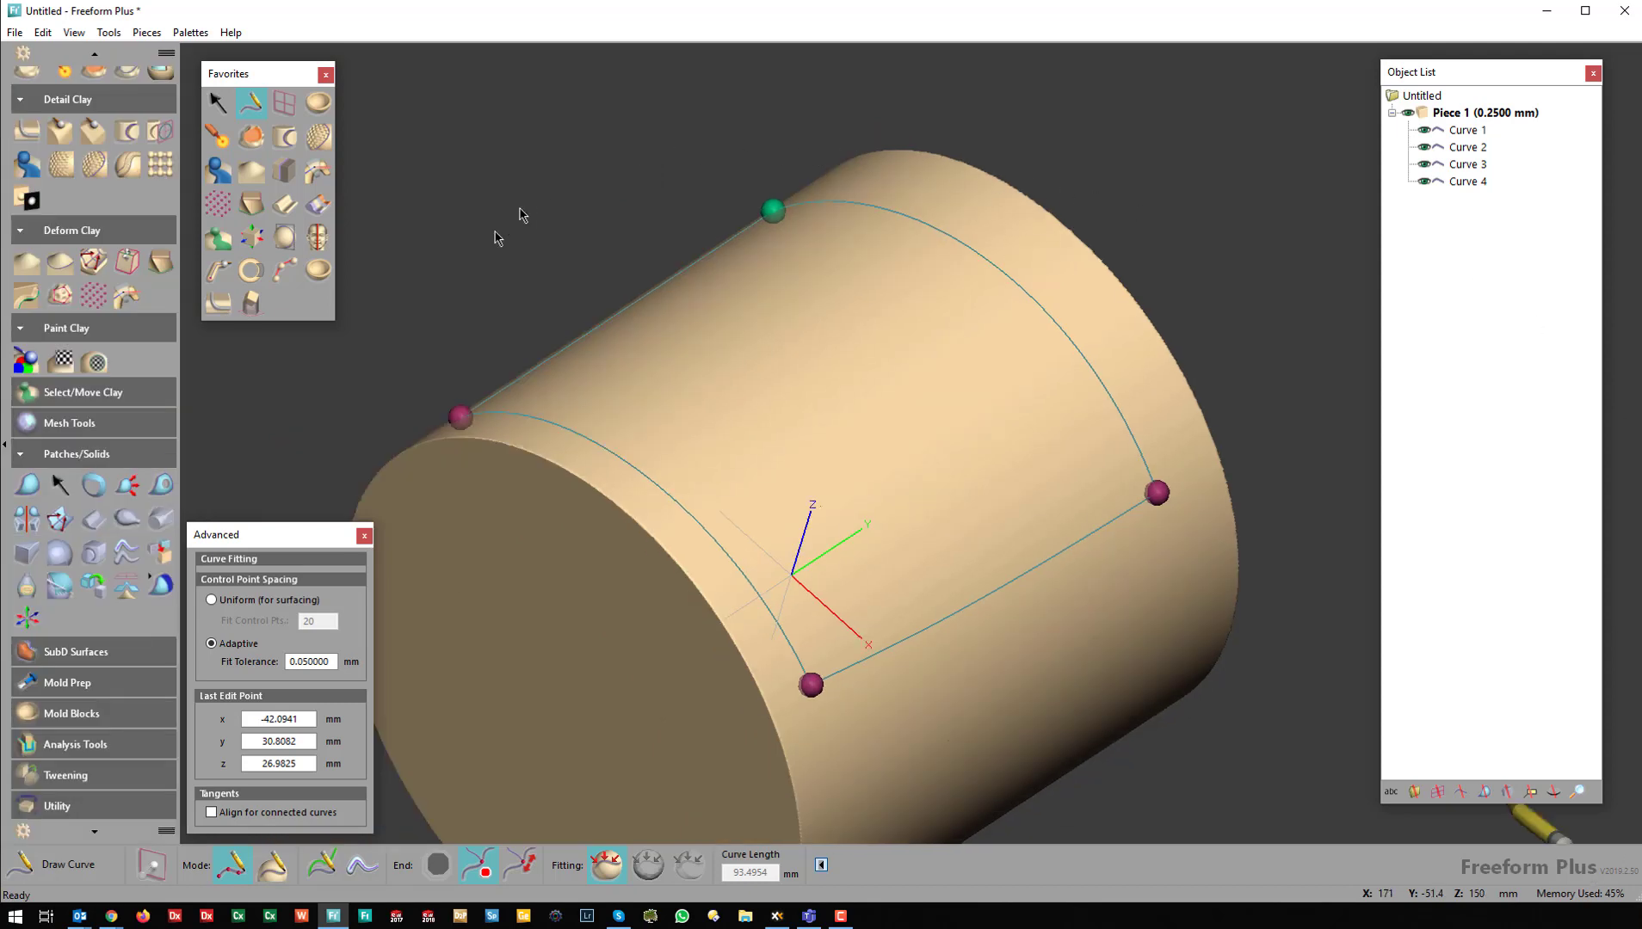
click(32, 489)
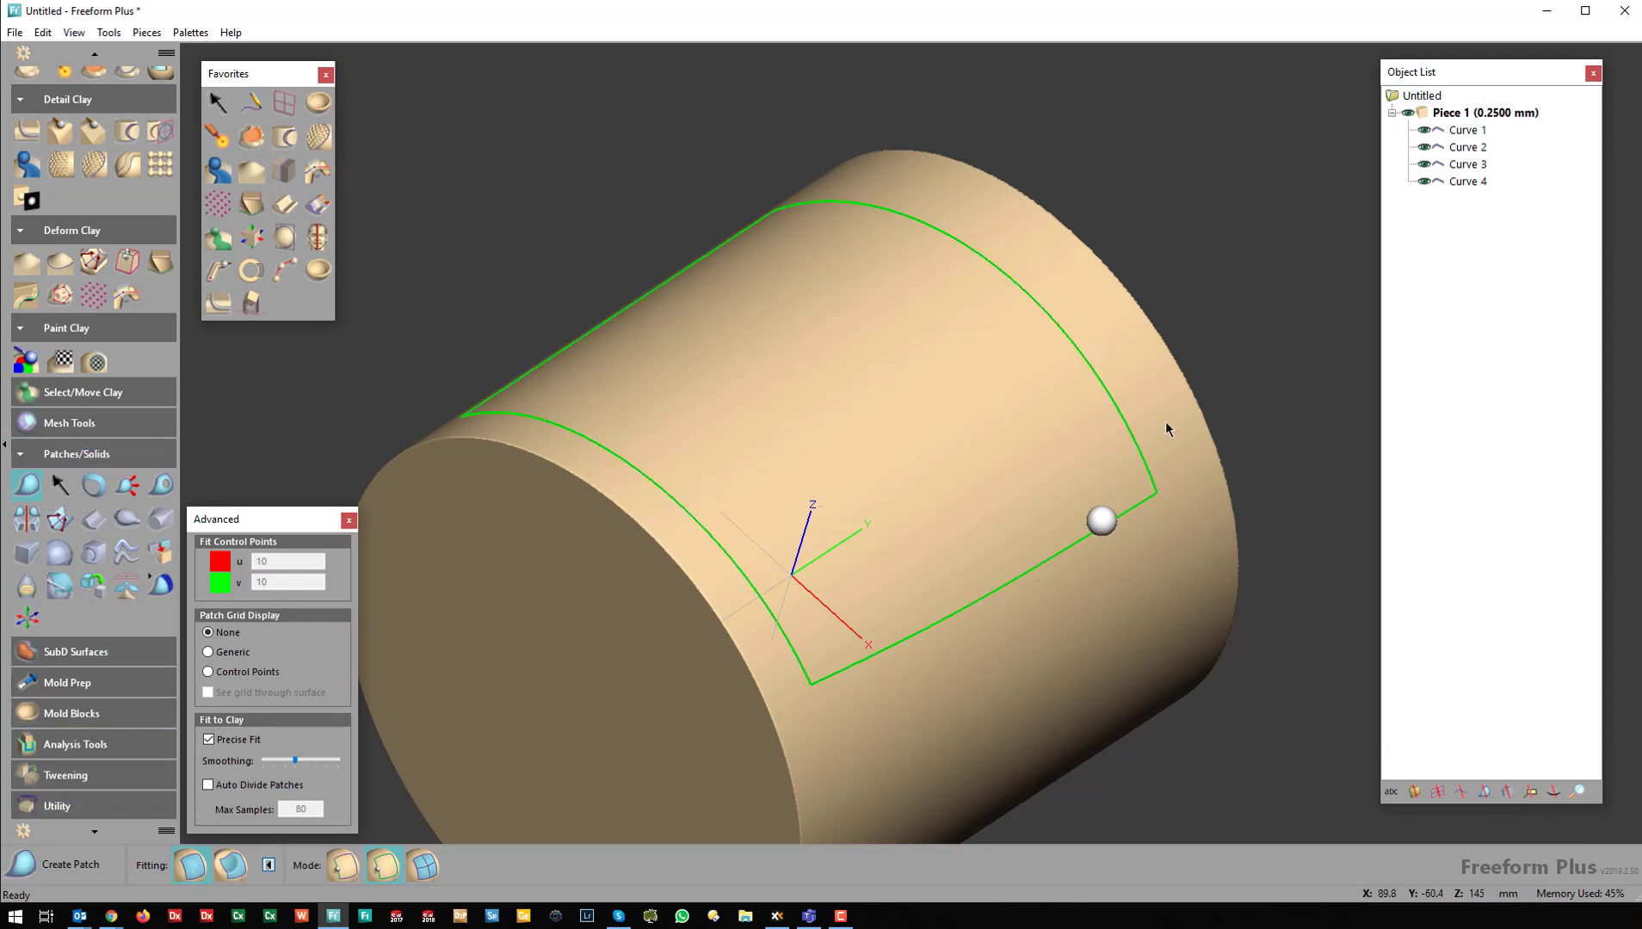
click(1100, 521)
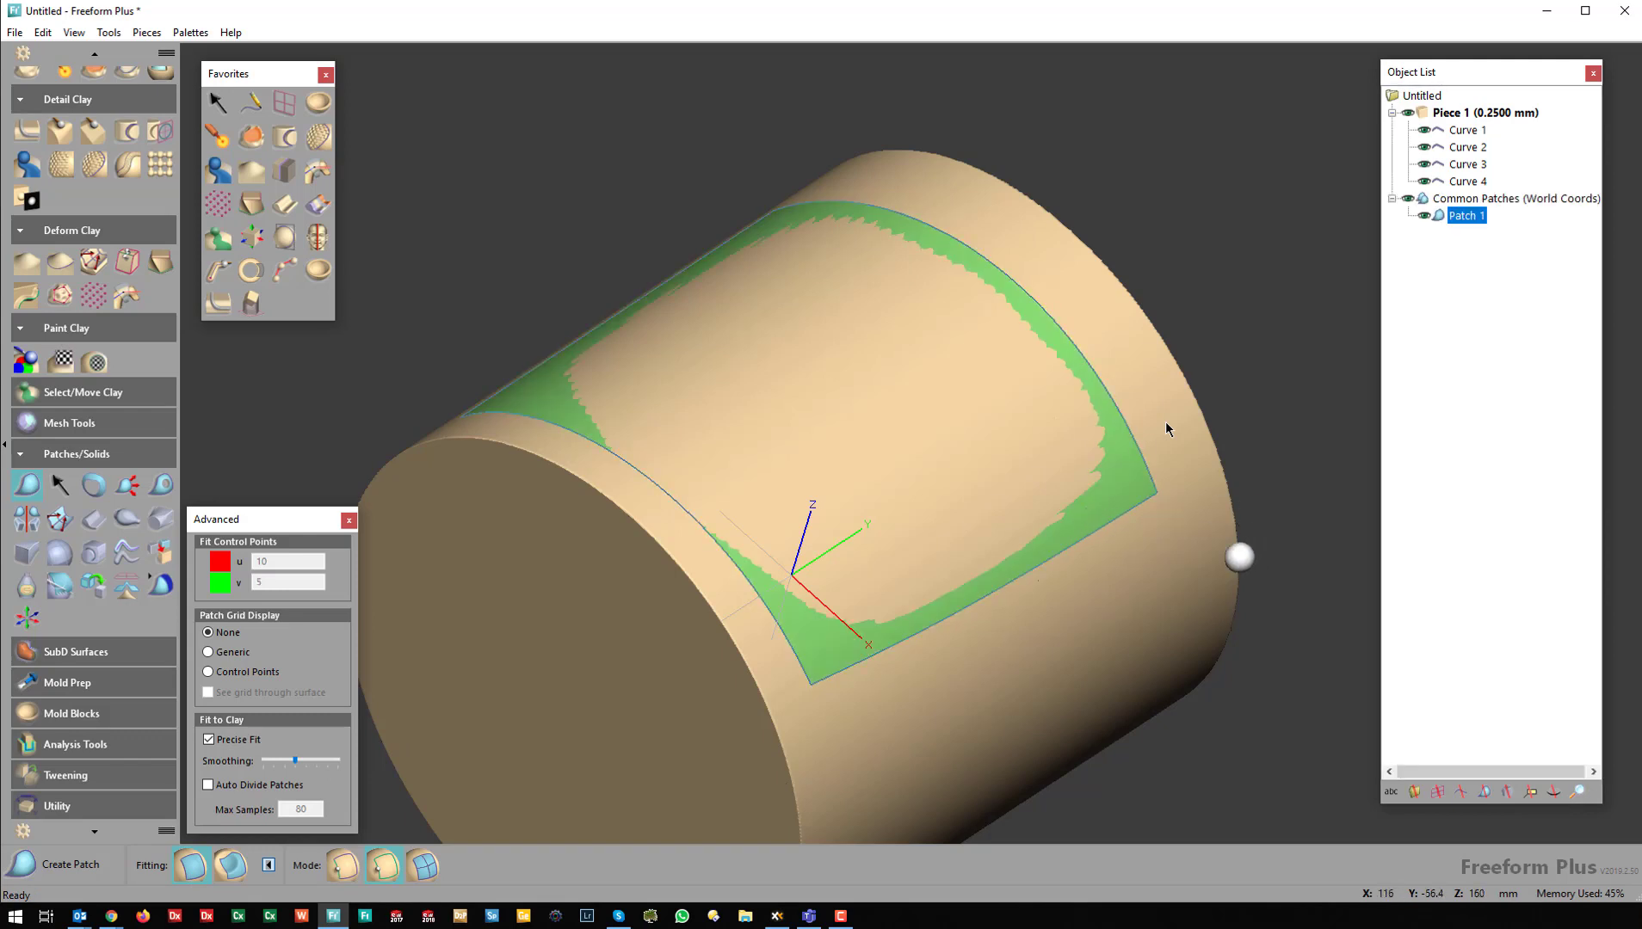
click(240, 874)
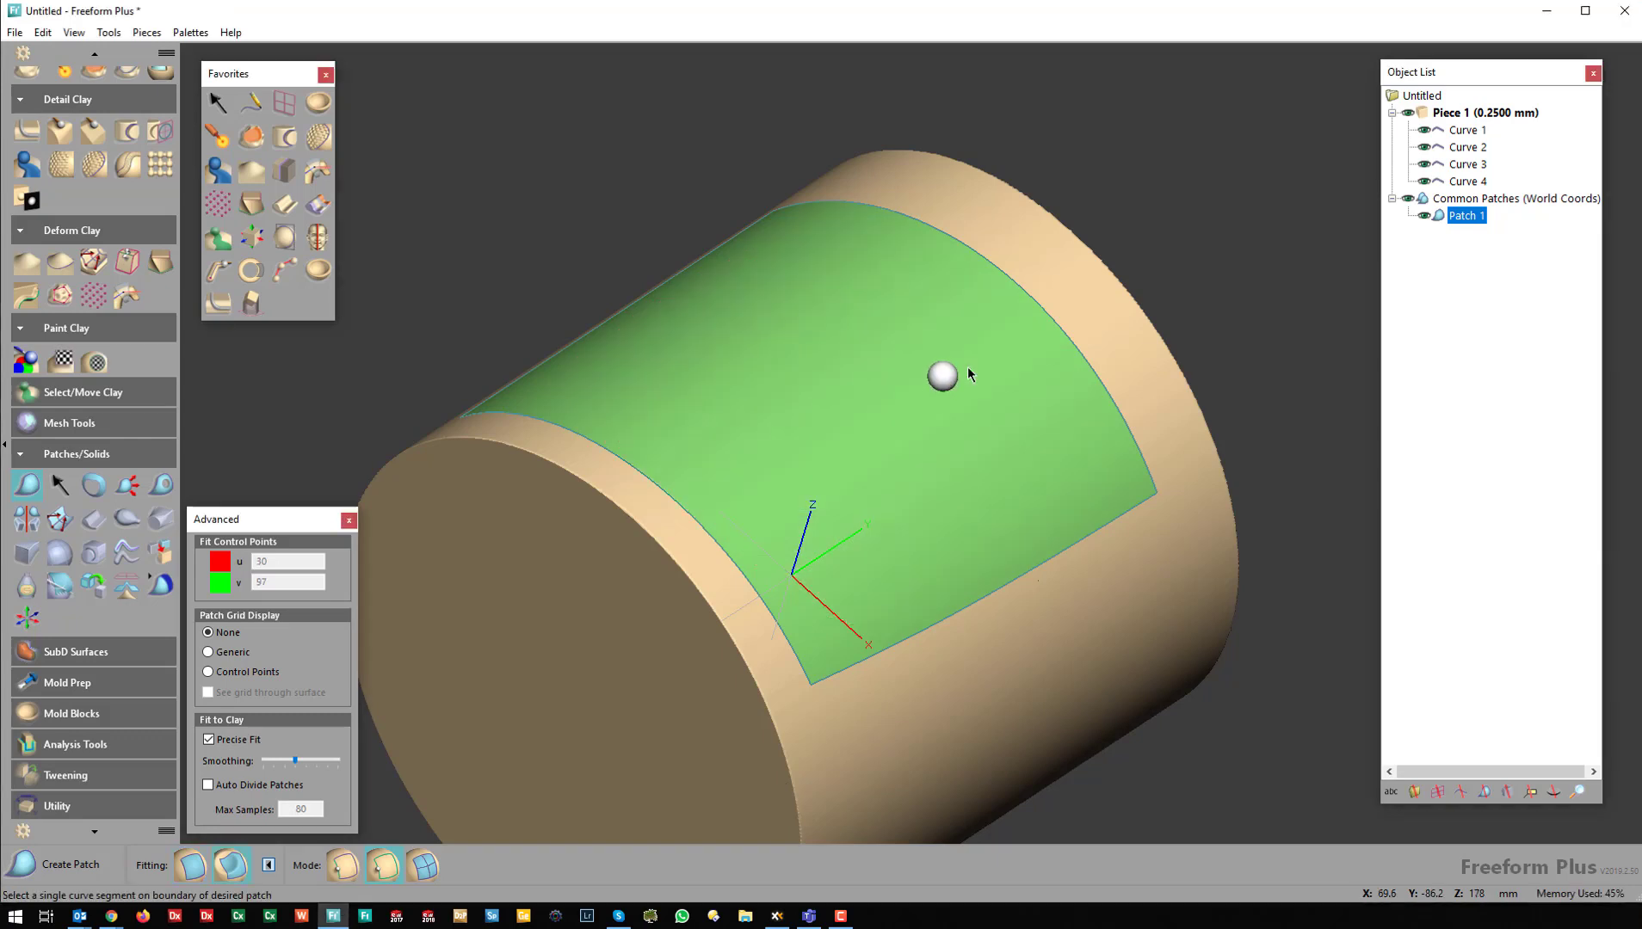
click(1431, 347)
- Duplicate the cylinder clay piece Piece 1
right_click(1433, 114)
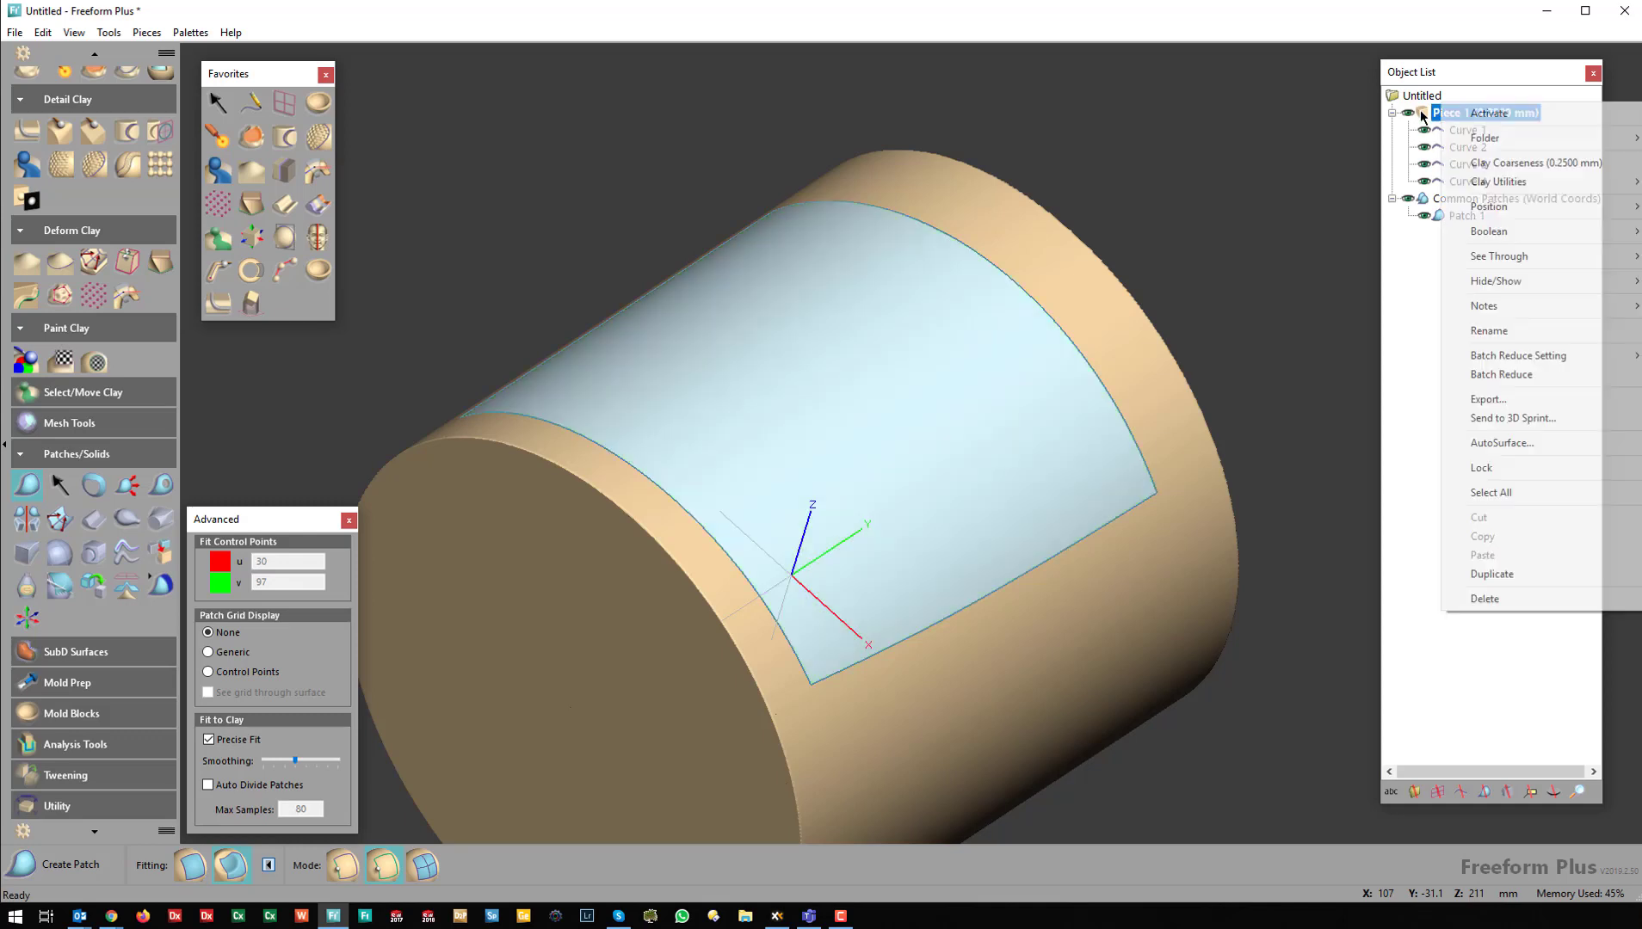
click(1523, 574)
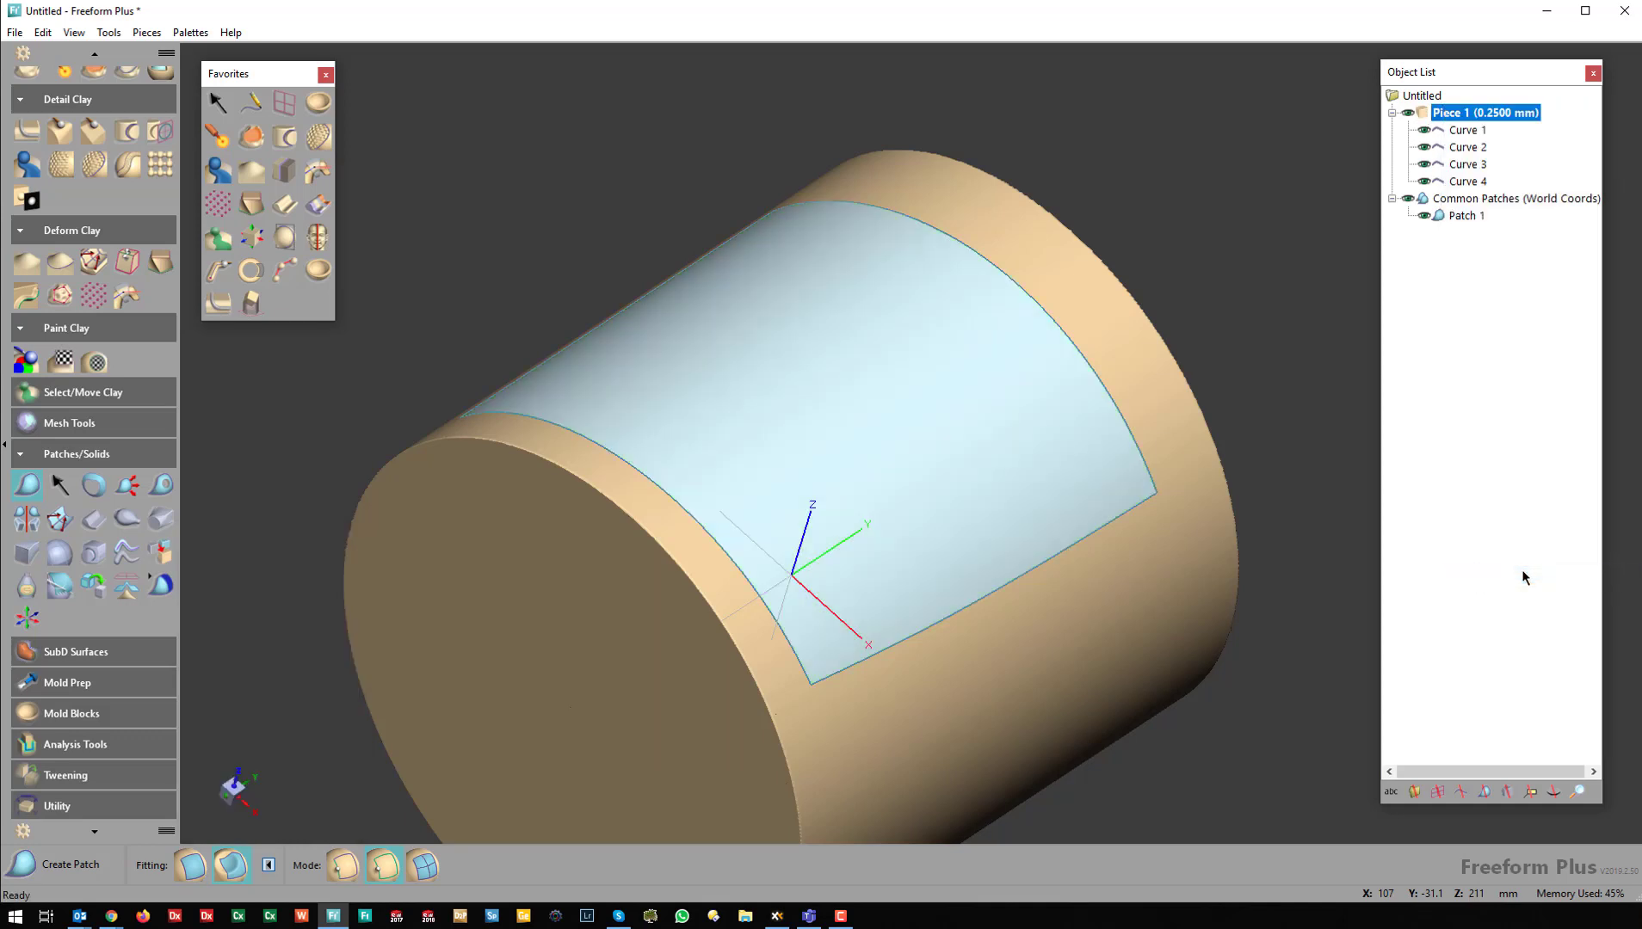
click(1424, 378)
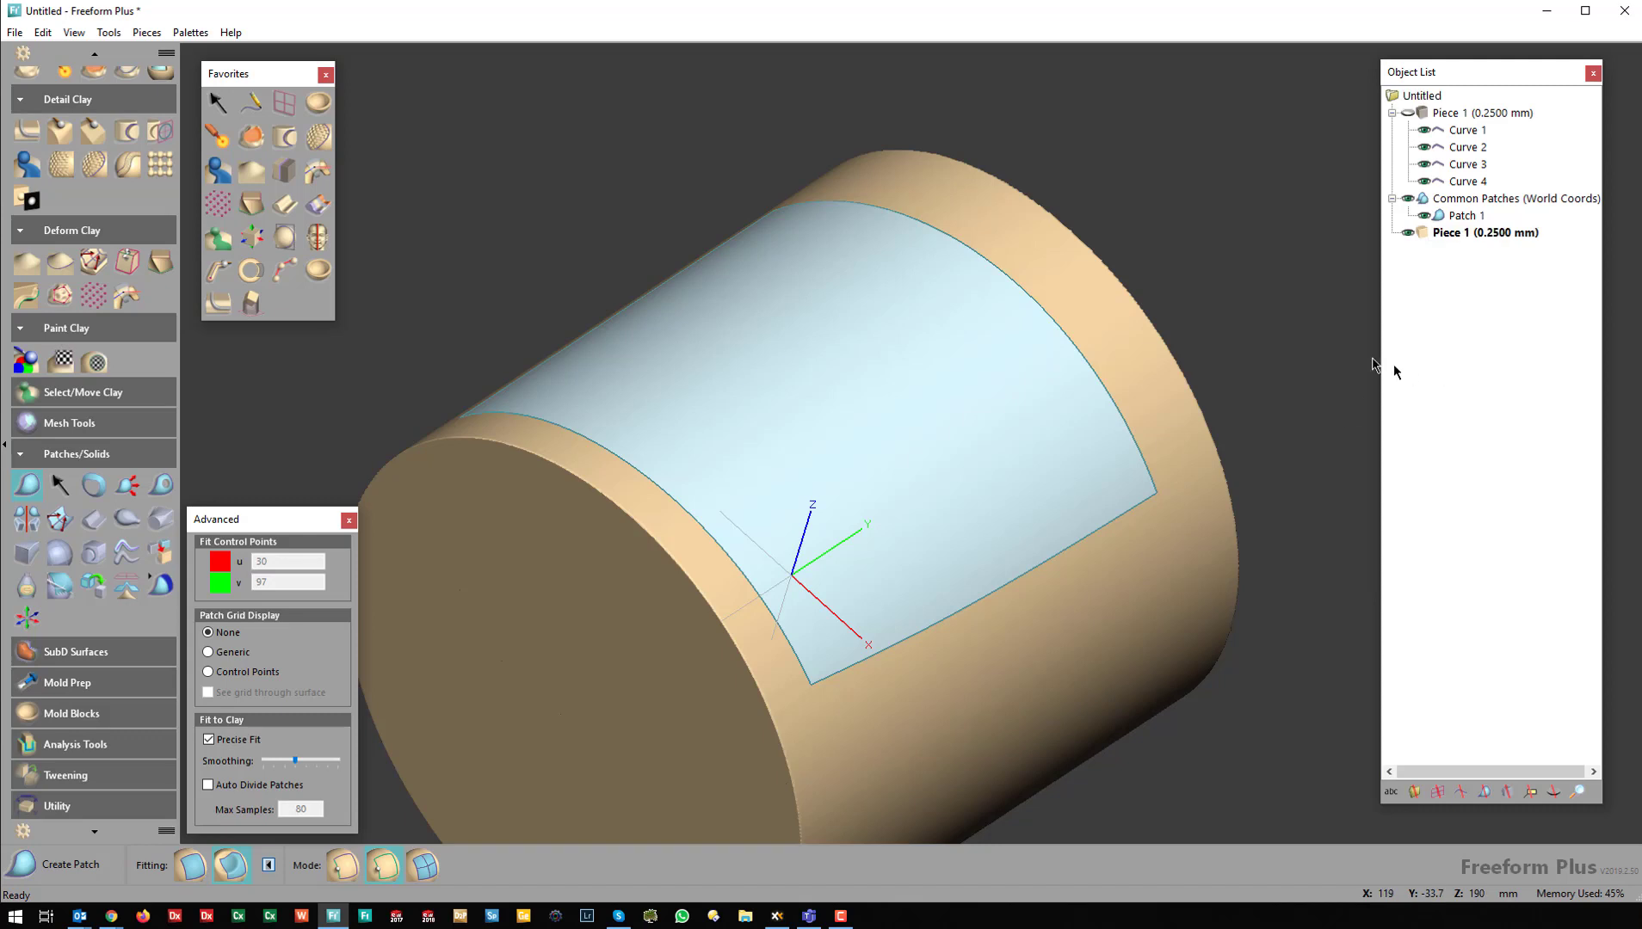
- Pull four bumps out of the duplicate's clay within the patch area using Tug at 30 mm diameter
click(251, 170)
mouse_move(755, 380)
mouse_down()
mouse_move(783, 369)
mouse_move(773, 300)
mouse_move(772, 320)
mouse_up()
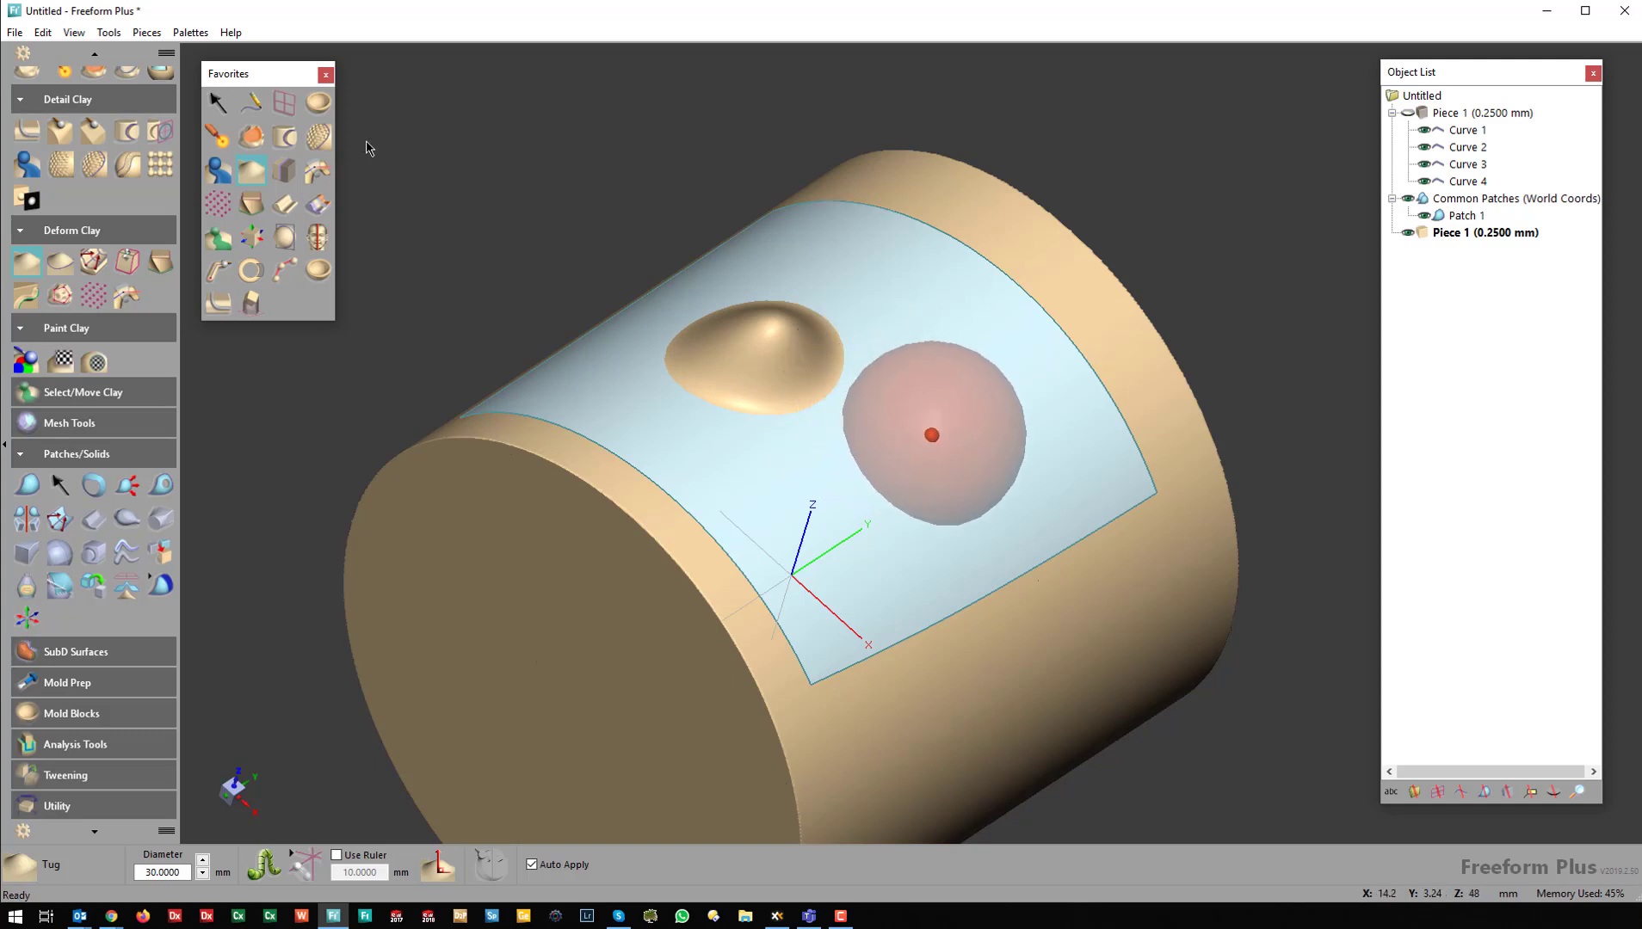
drag(927, 432, 916, 404)
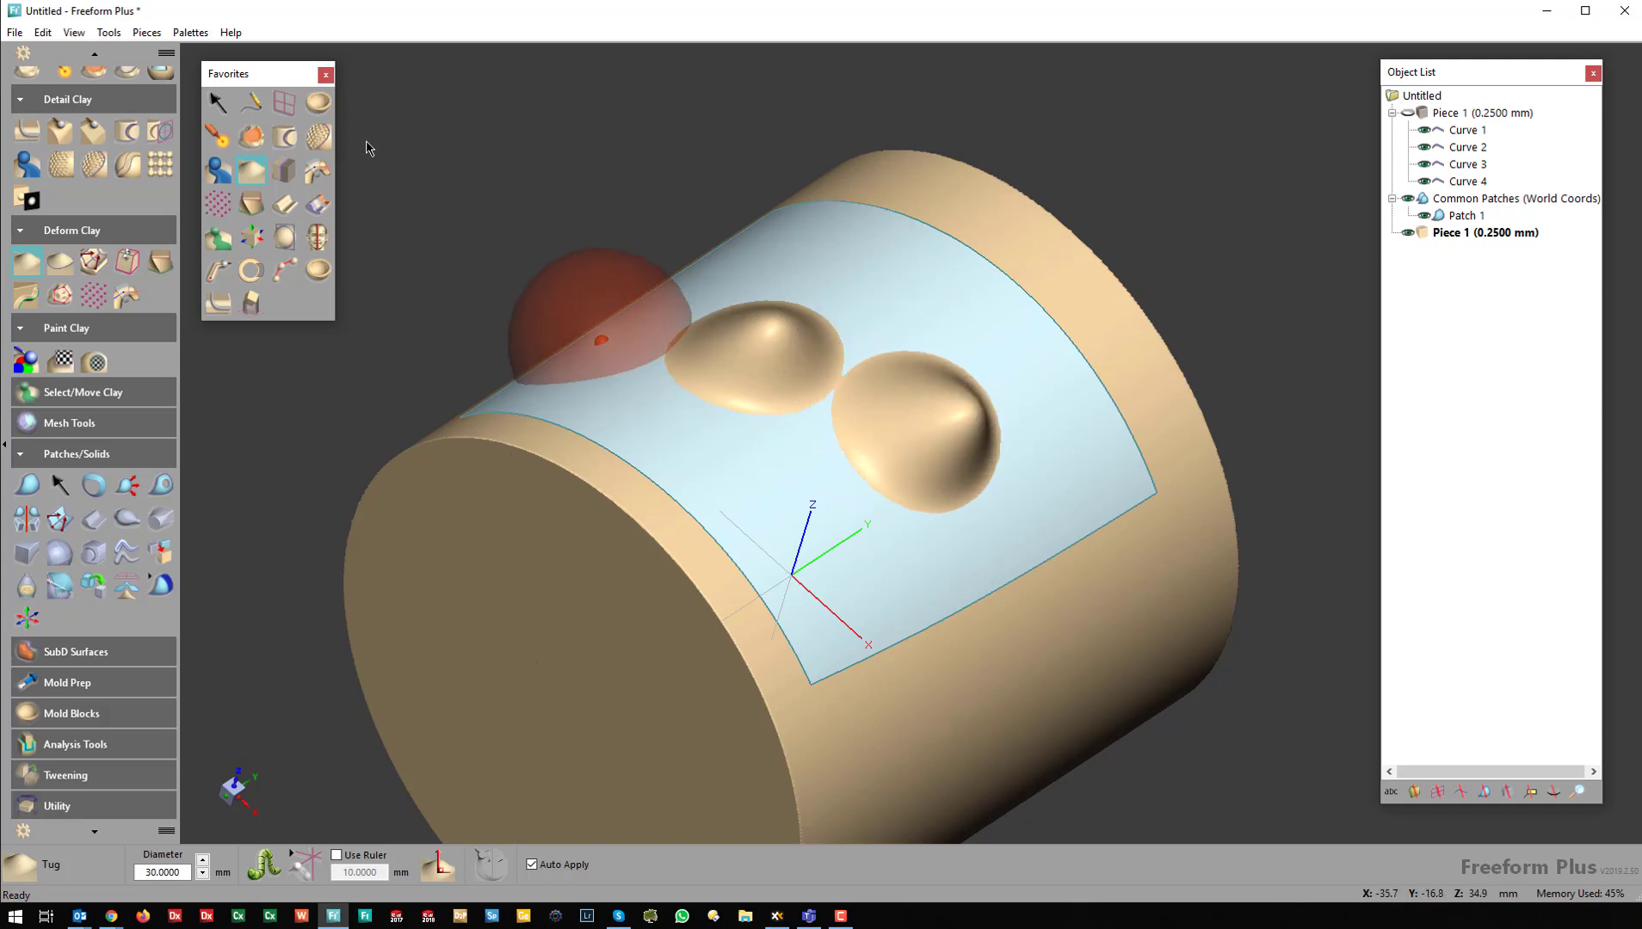
drag(621, 339, 619, 290)
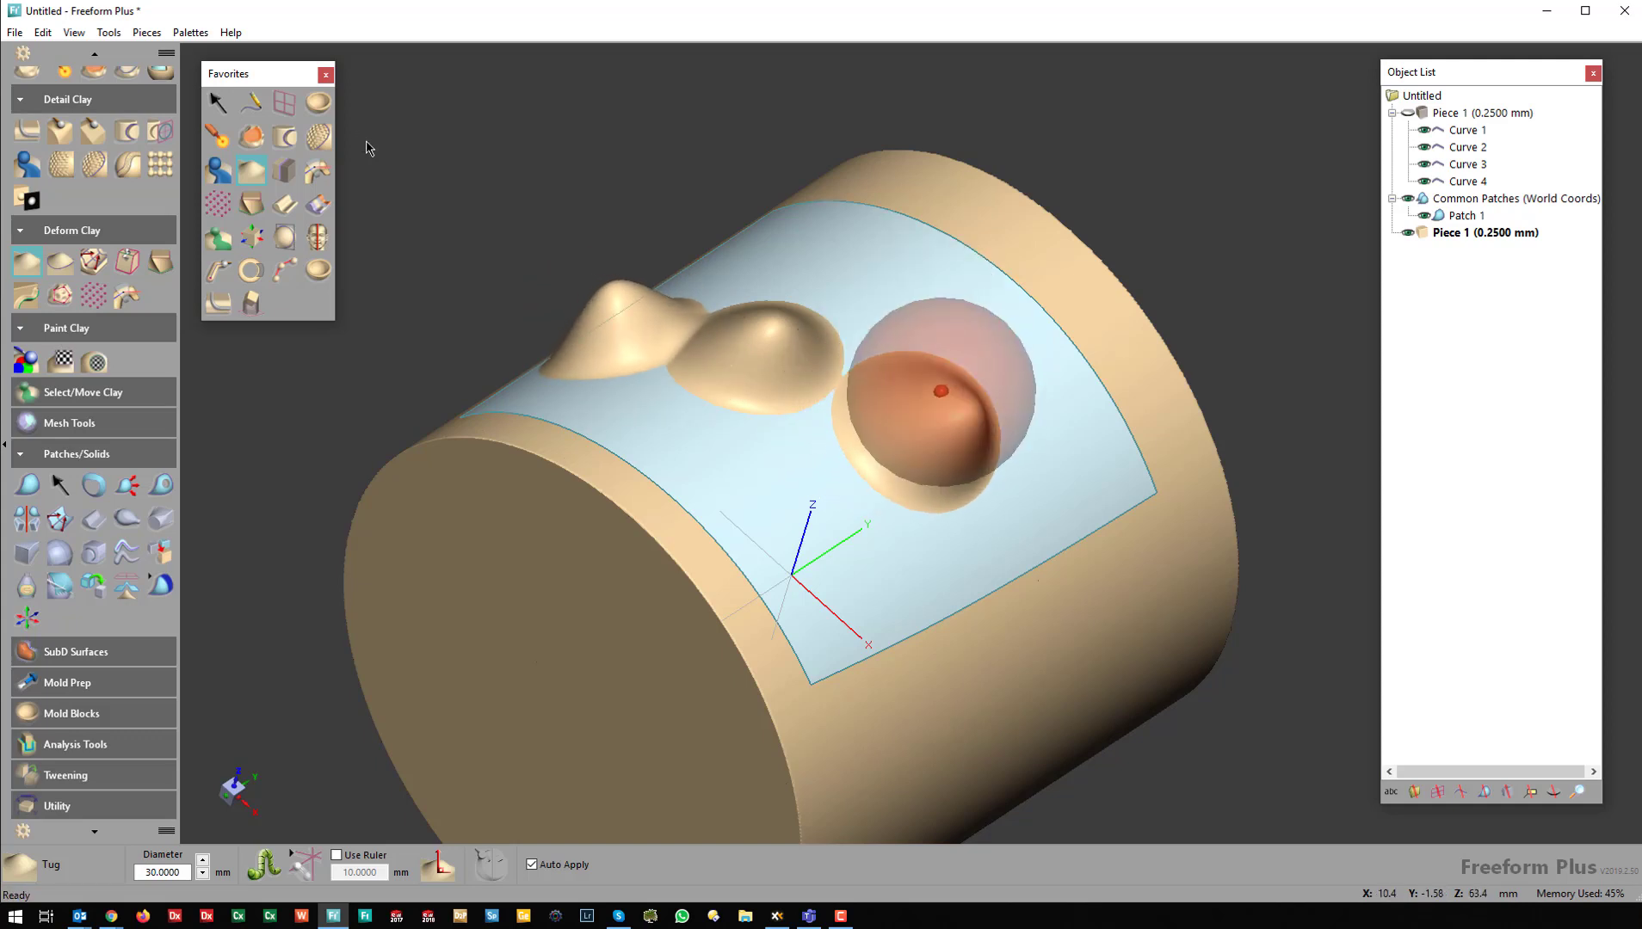
drag(827, 440, 811, 381)
key(space)
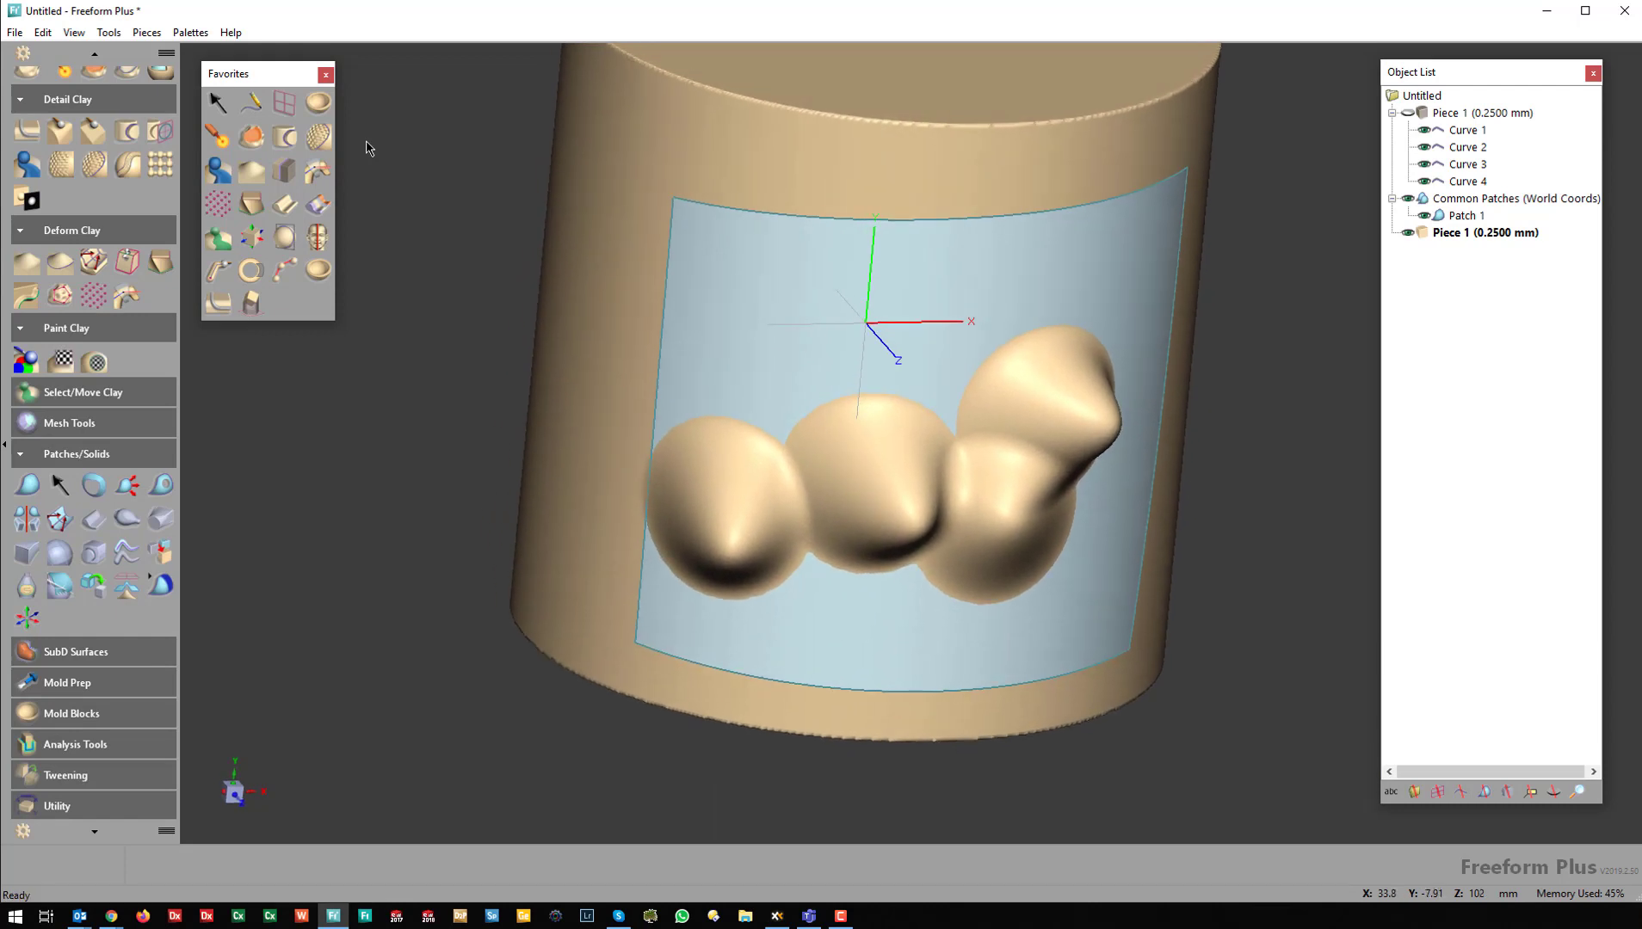
- Undo the last two tugs and pull more clay out to form one connected lumpy relief across the patch
key(ctrl+z)
key(ctrl+z)
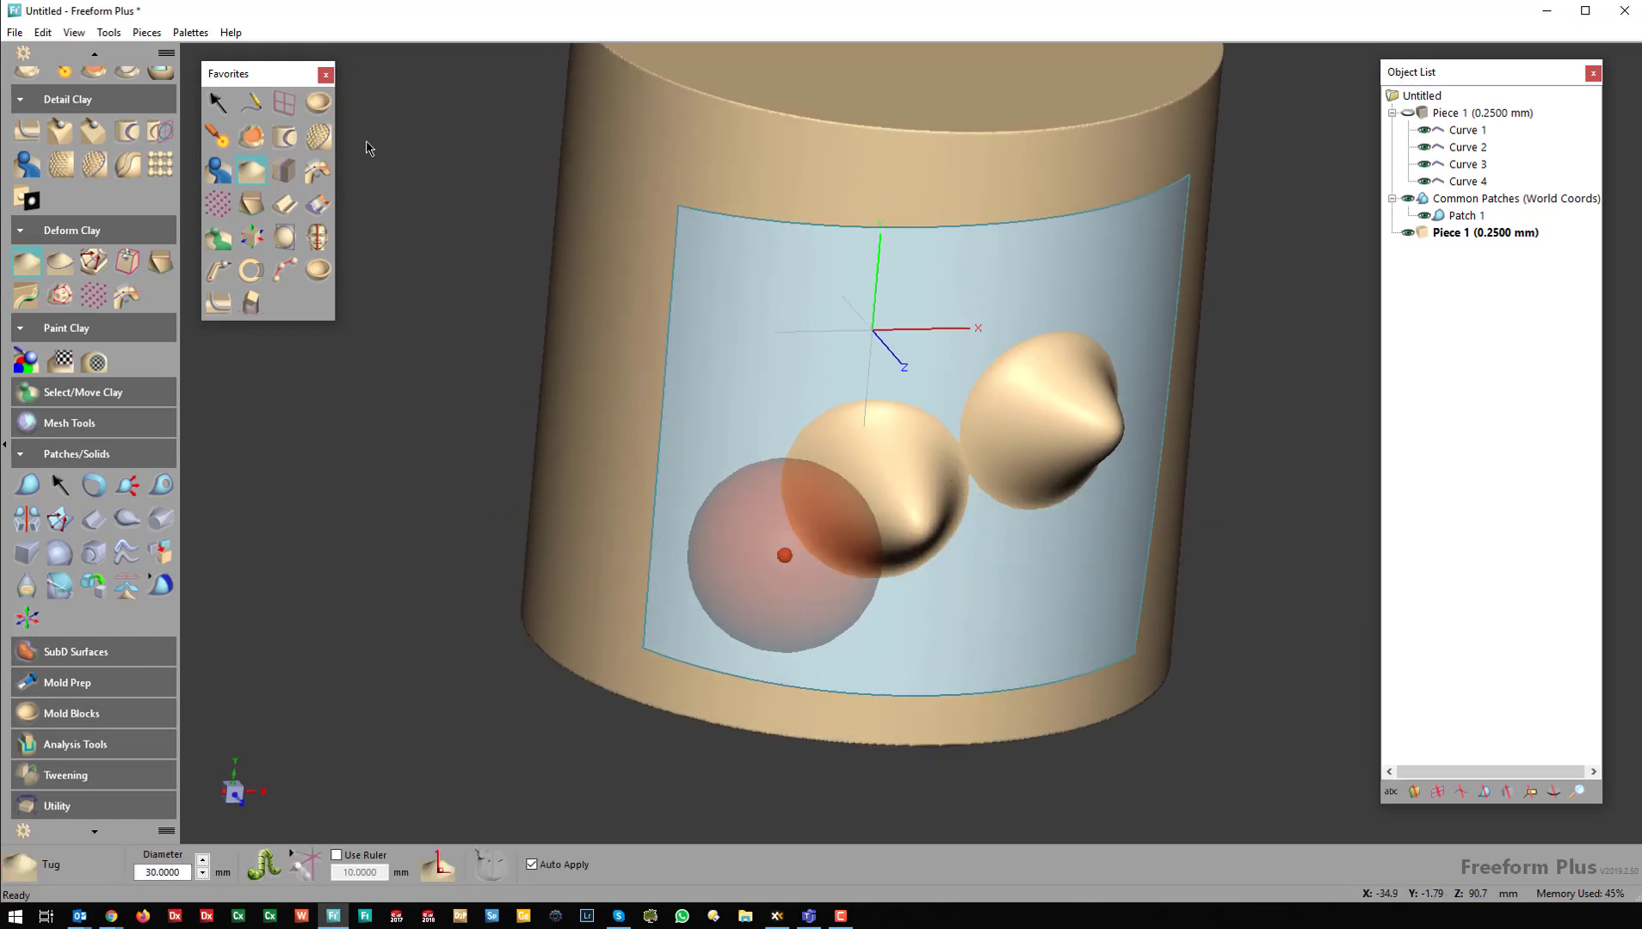
drag(791, 530, 781, 562)
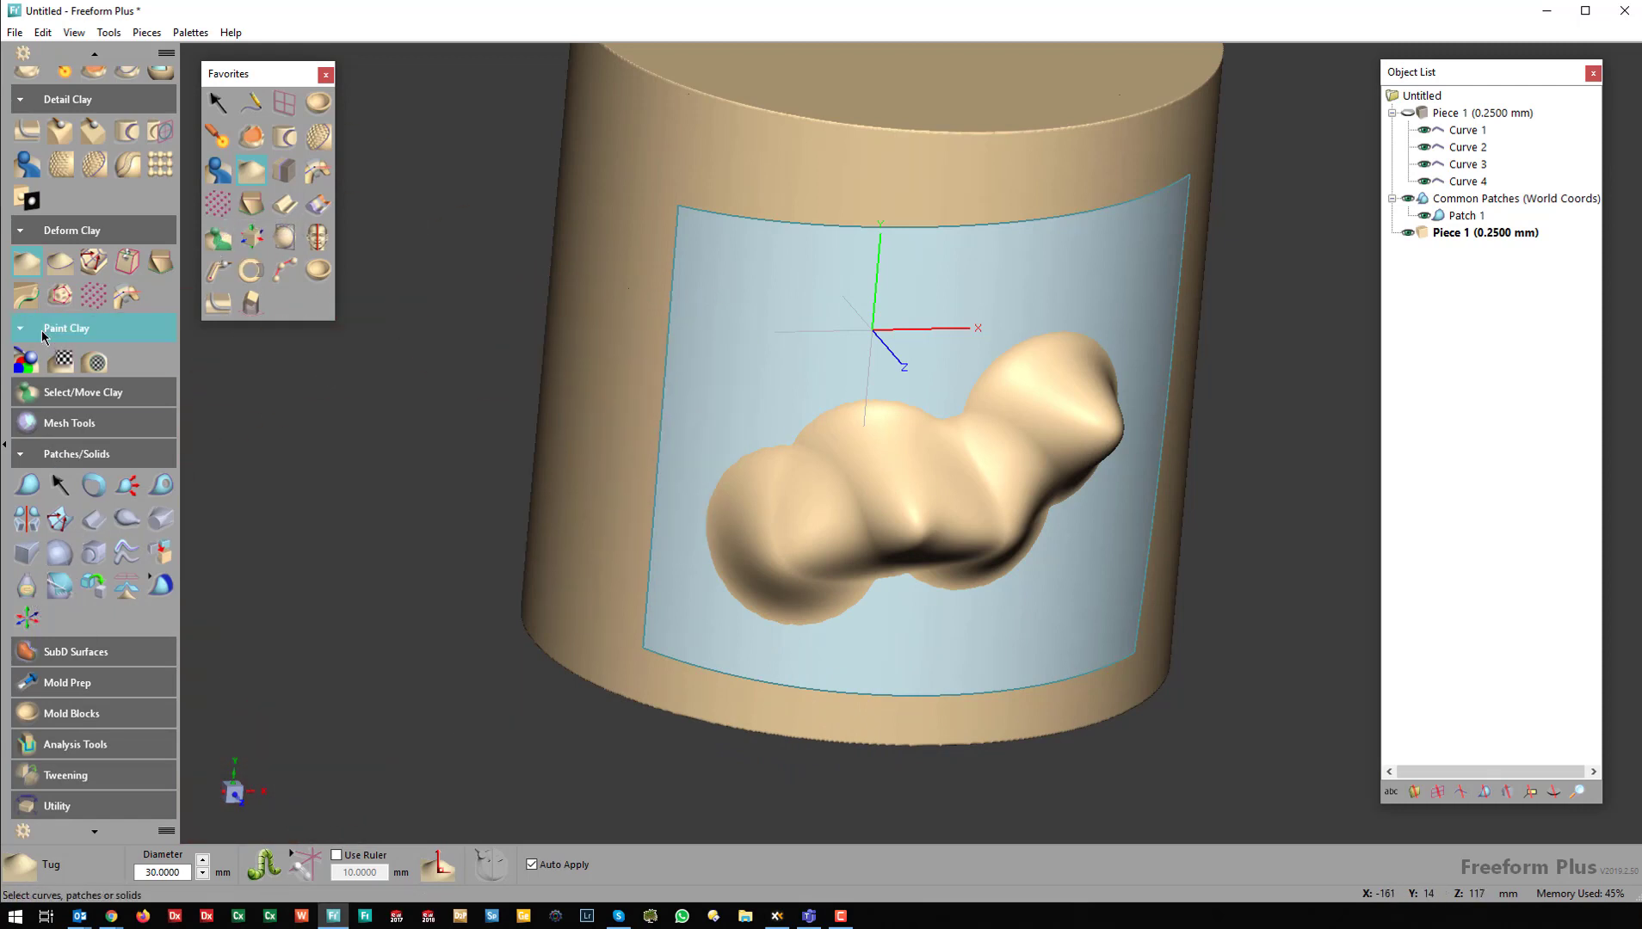
- Generate a 300 pix/in height map targeting the patch, with minimum height At Plane/Patch and maximum height Automatic
click(27, 203)
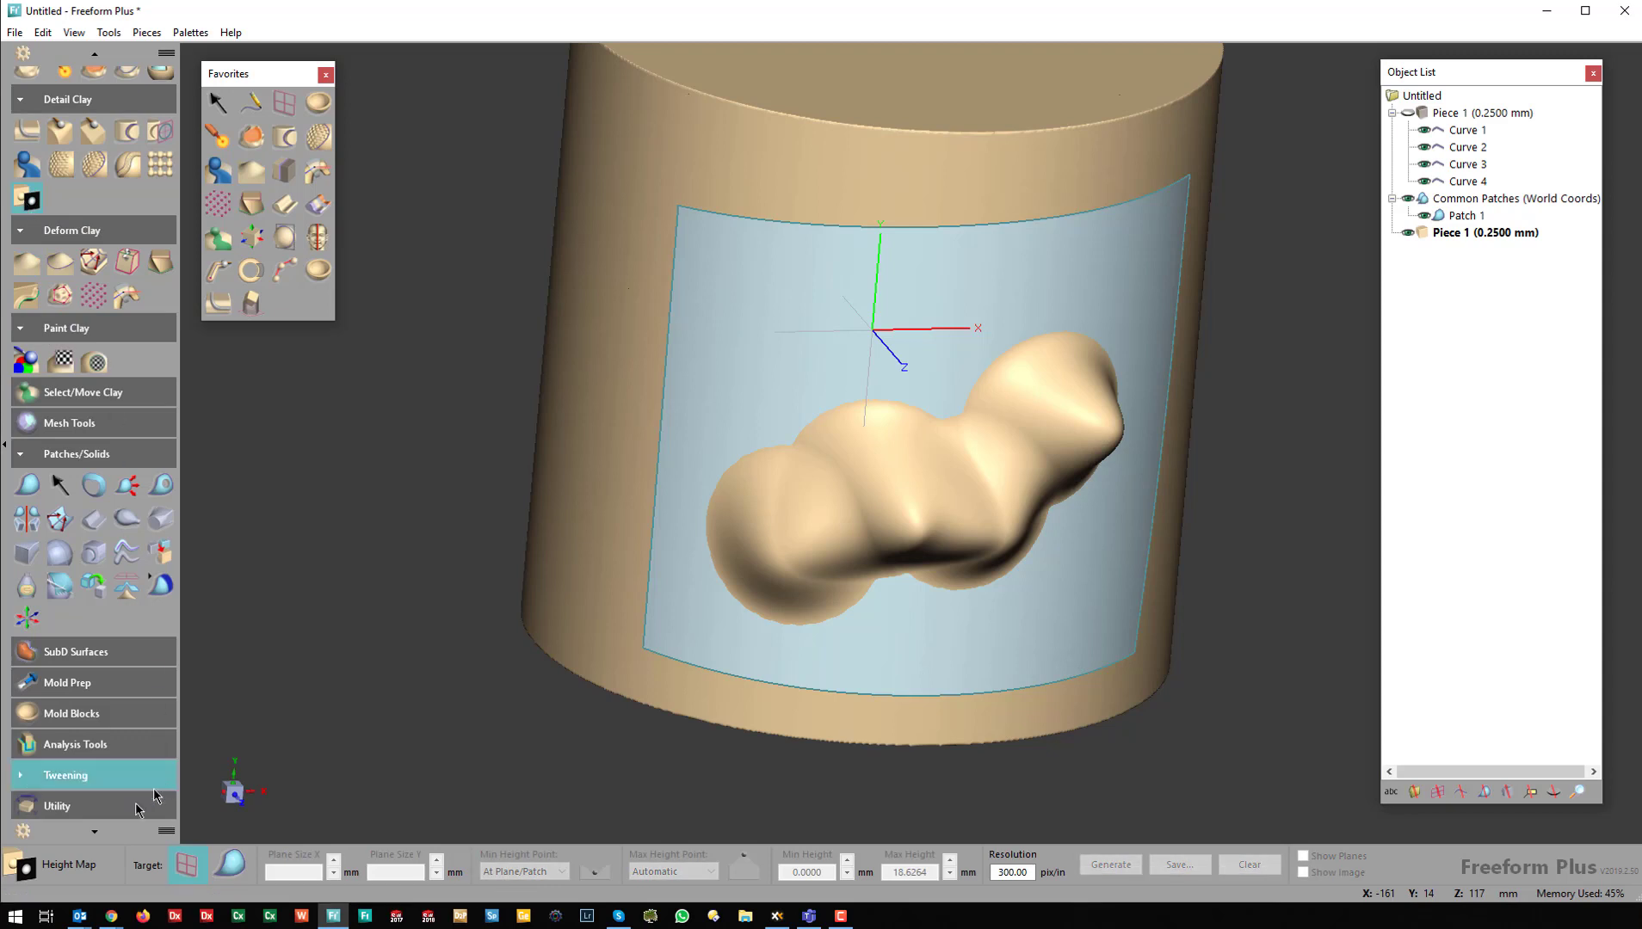
click(229, 864)
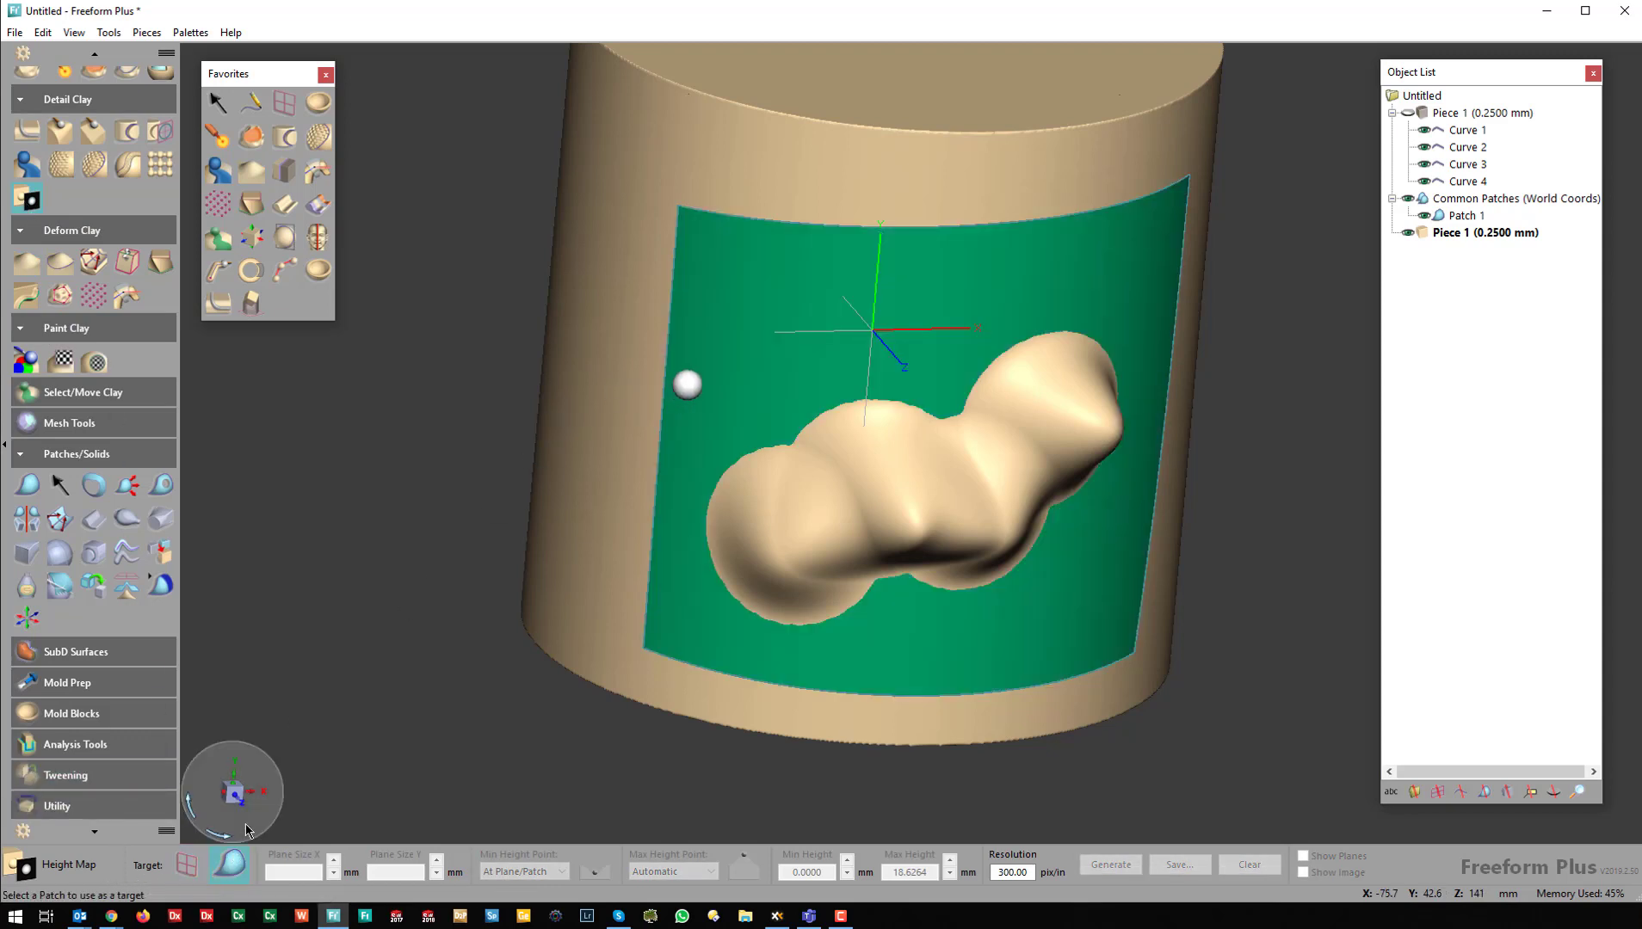
click(684, 389)
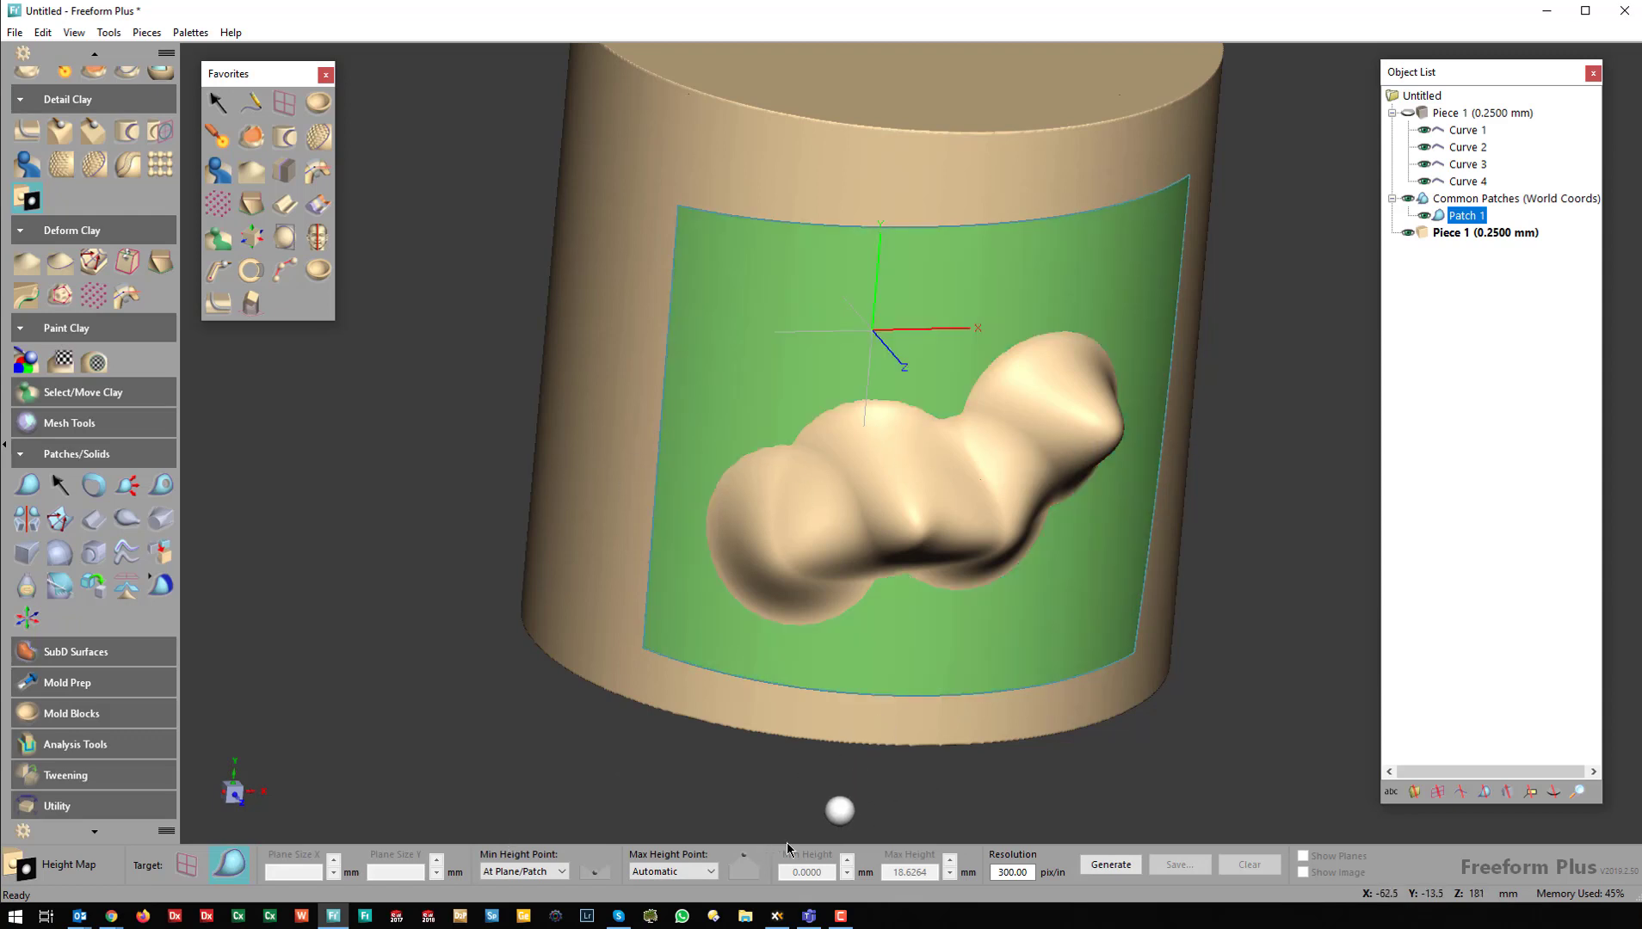
click(686, 869)
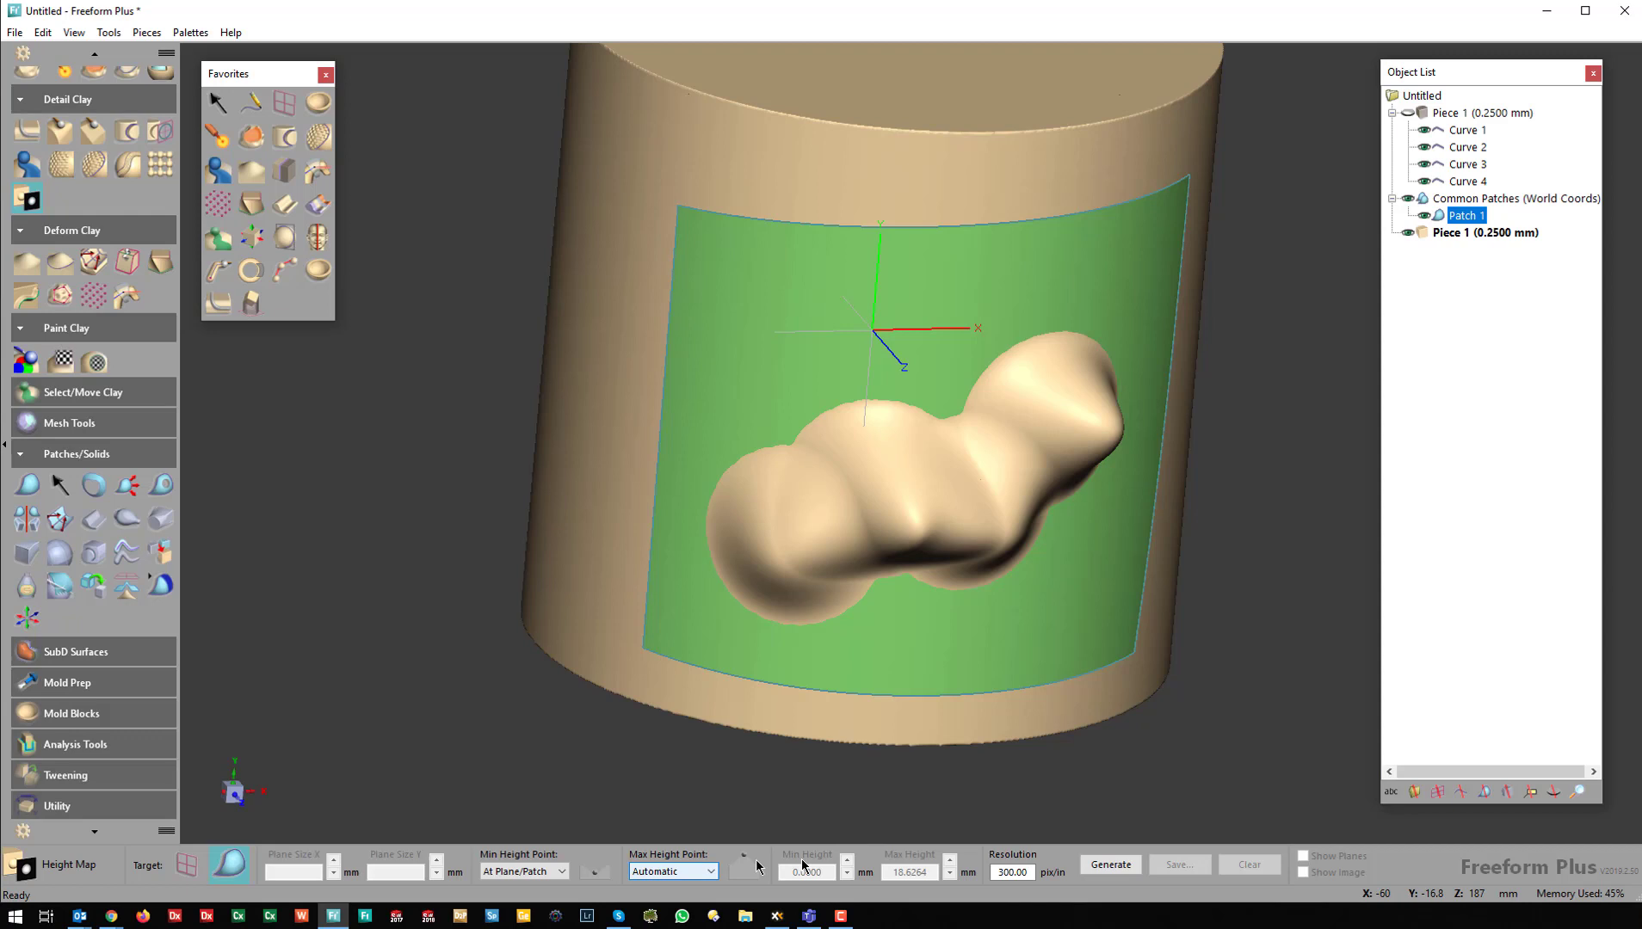
click(1108, 864)
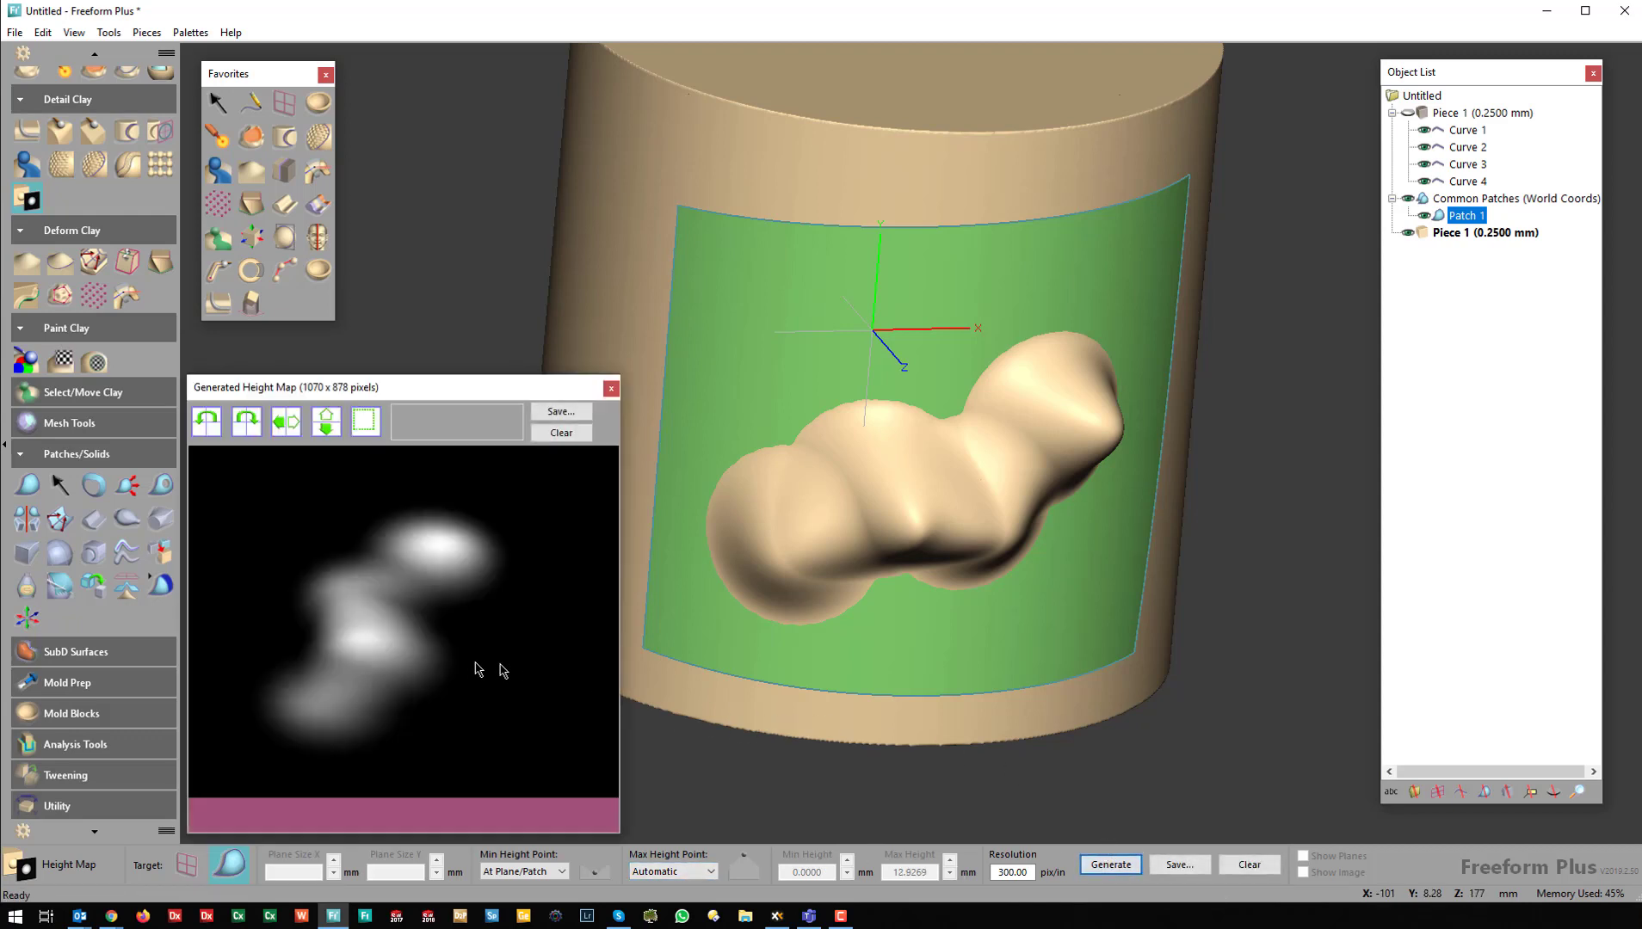
- Save the height map in the Patterns folder as a 16-bit gray scale PNG, prefixing the file name heightMap.png with 00
click(561, 411)
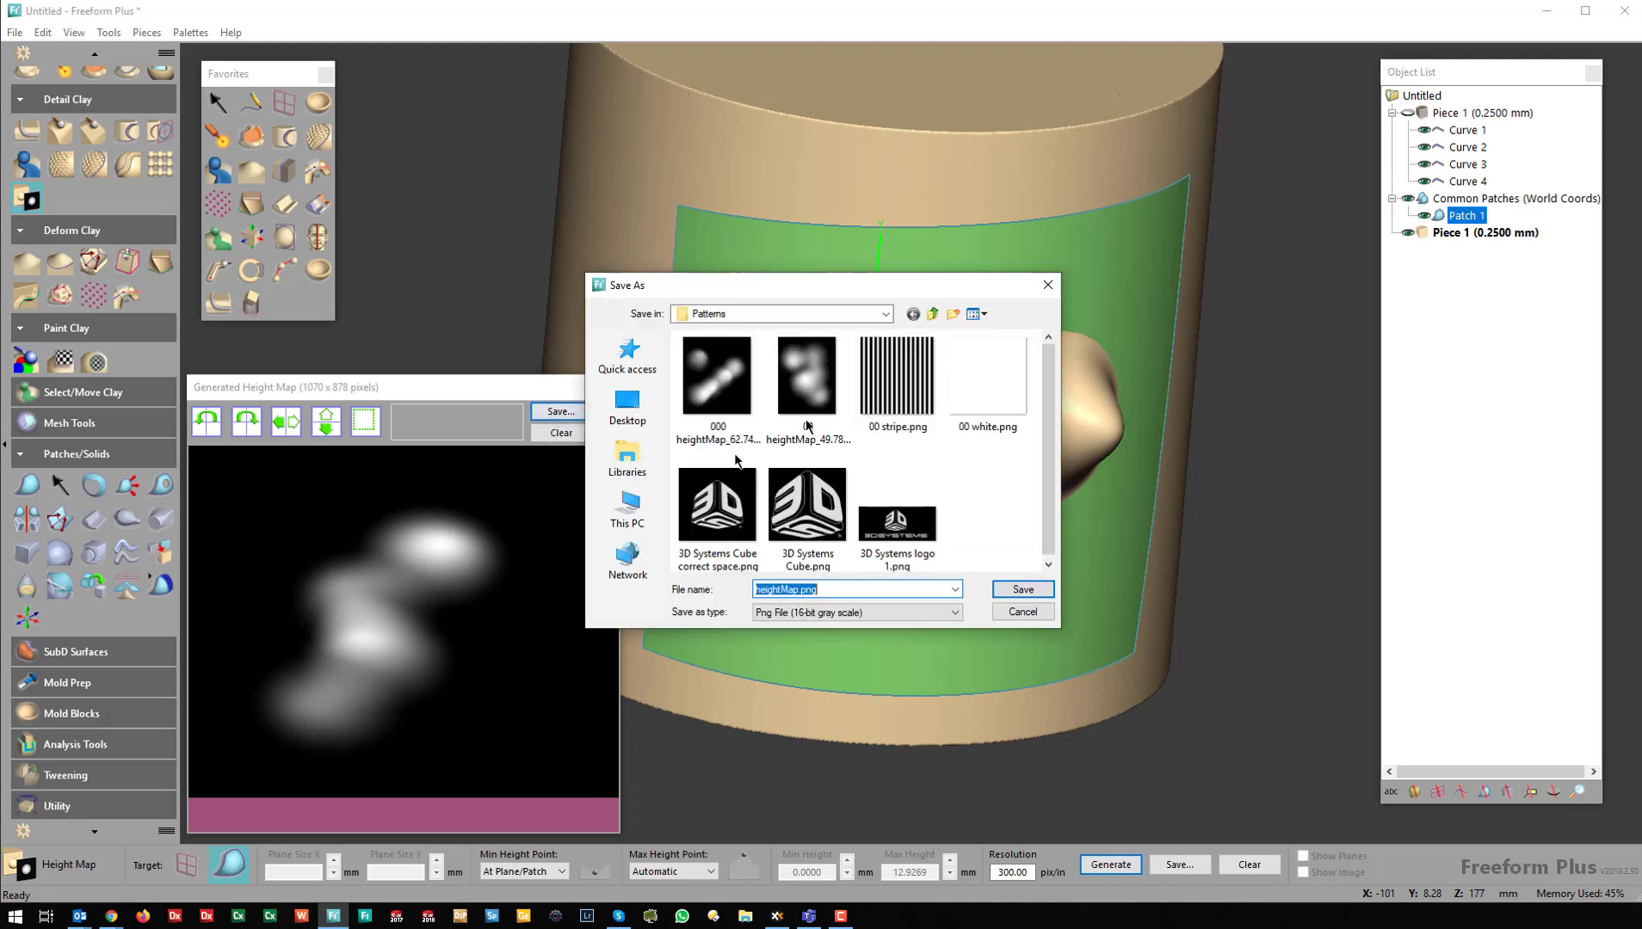
click(877, 586)
key(Home)
text(0)
key(alt+space)
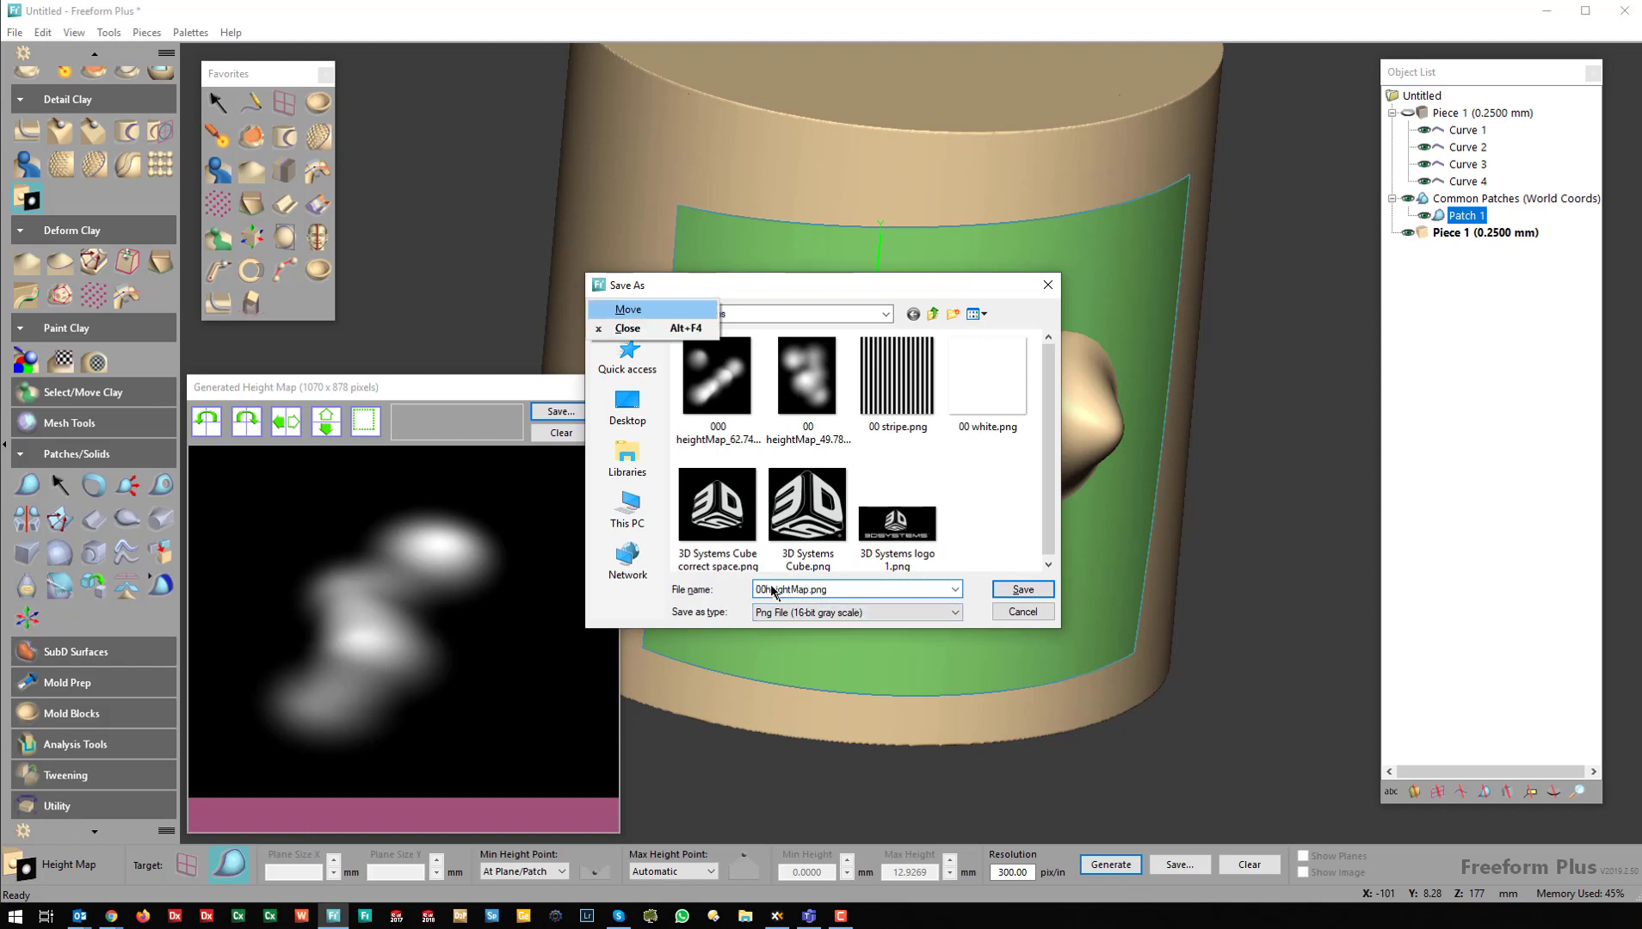
drag(761, 587, 770, 590)
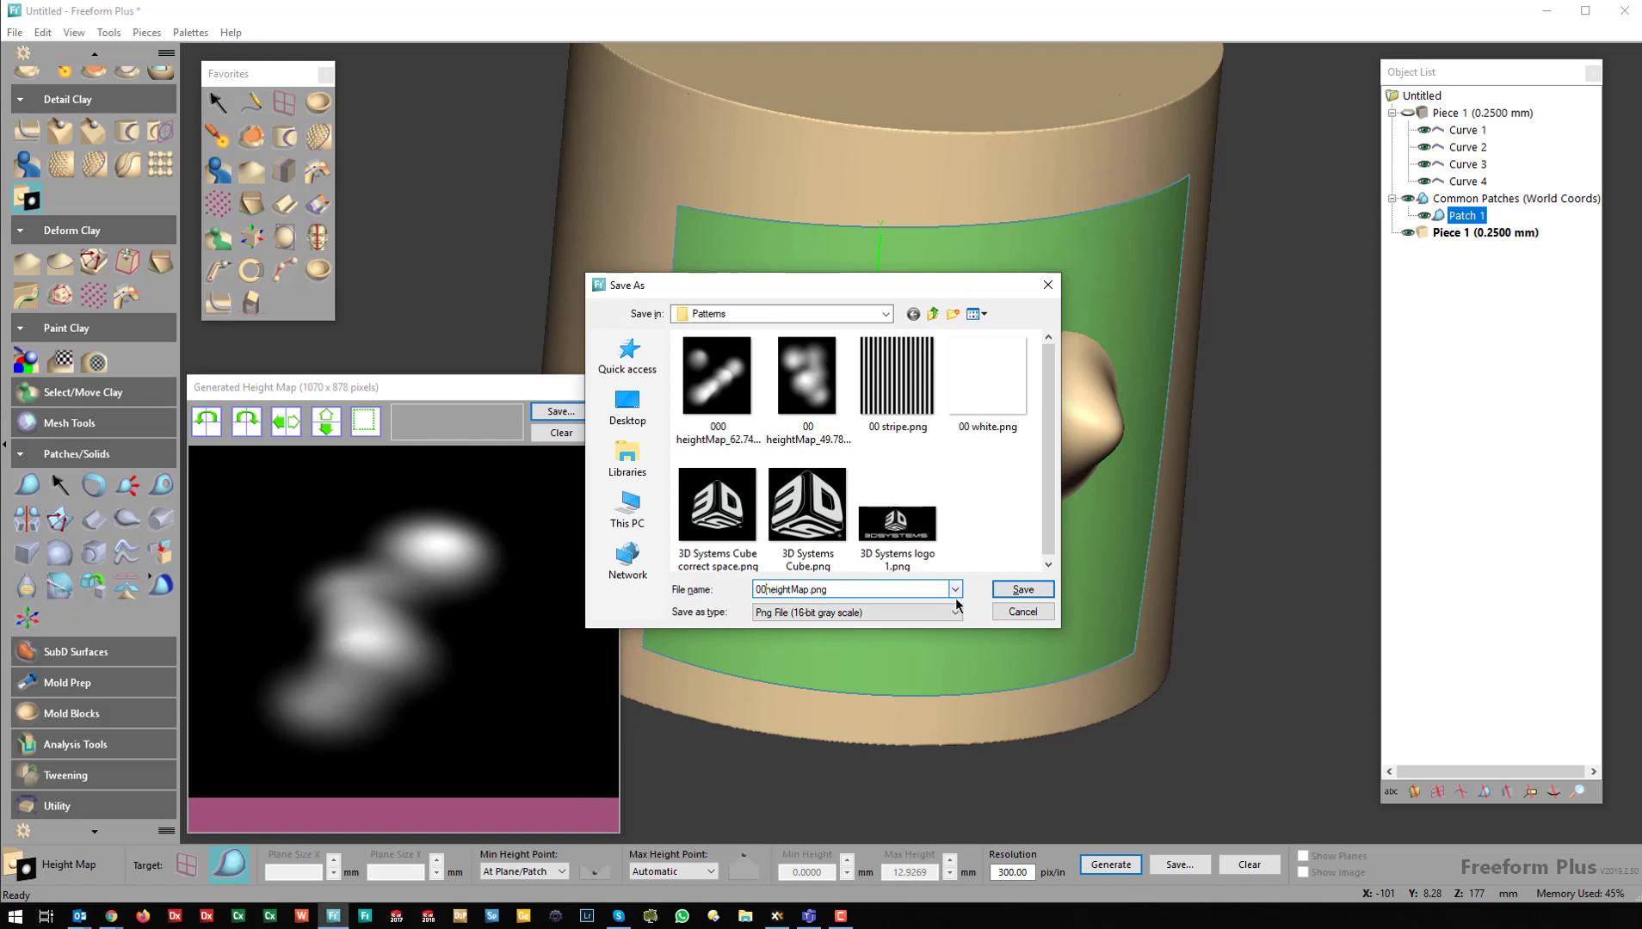
click(1023, 590)
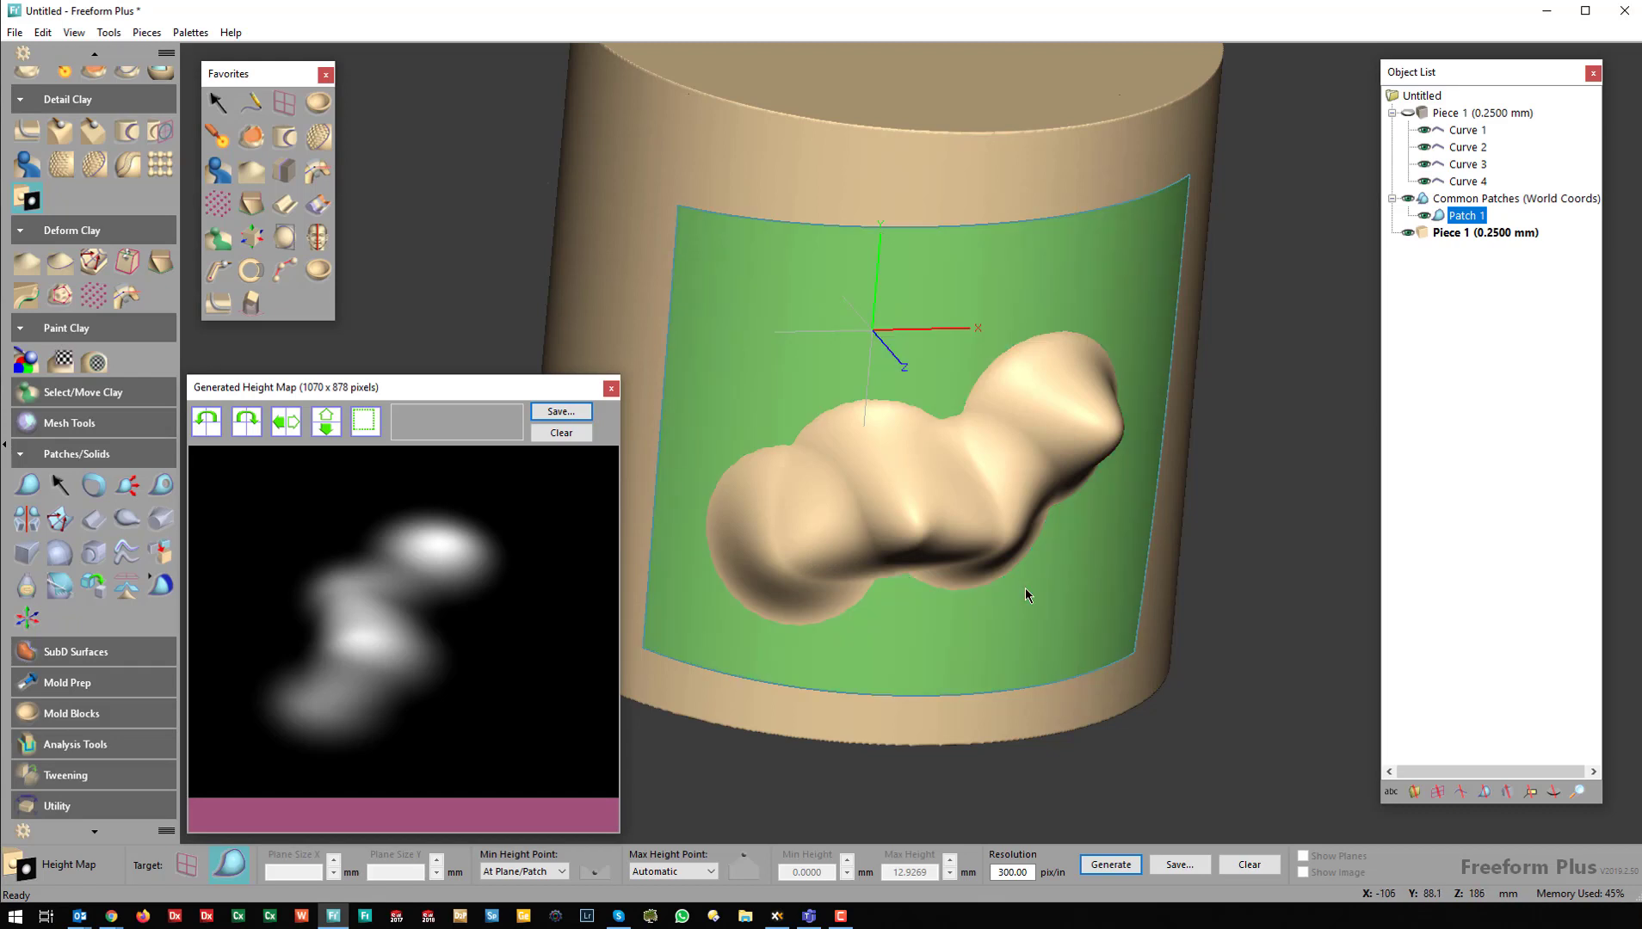
- Start Emboss Area and load 00 heightMap_90.59x74.34x12.93mm.png as its custom pattern
click(224, 179)
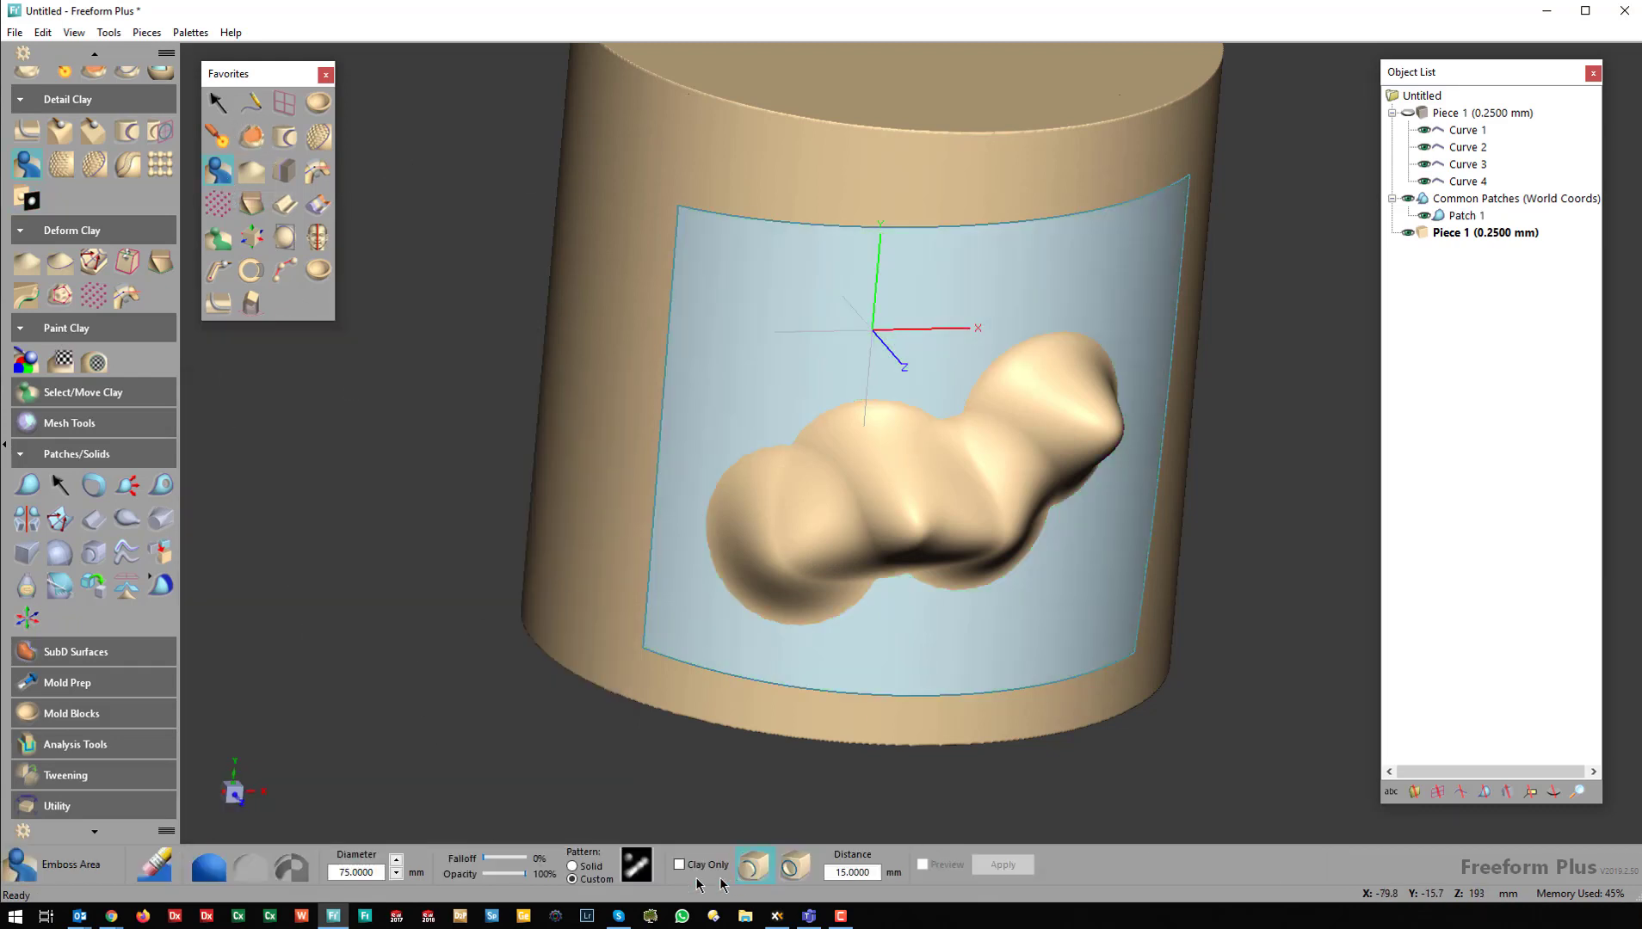
click(634, 865)
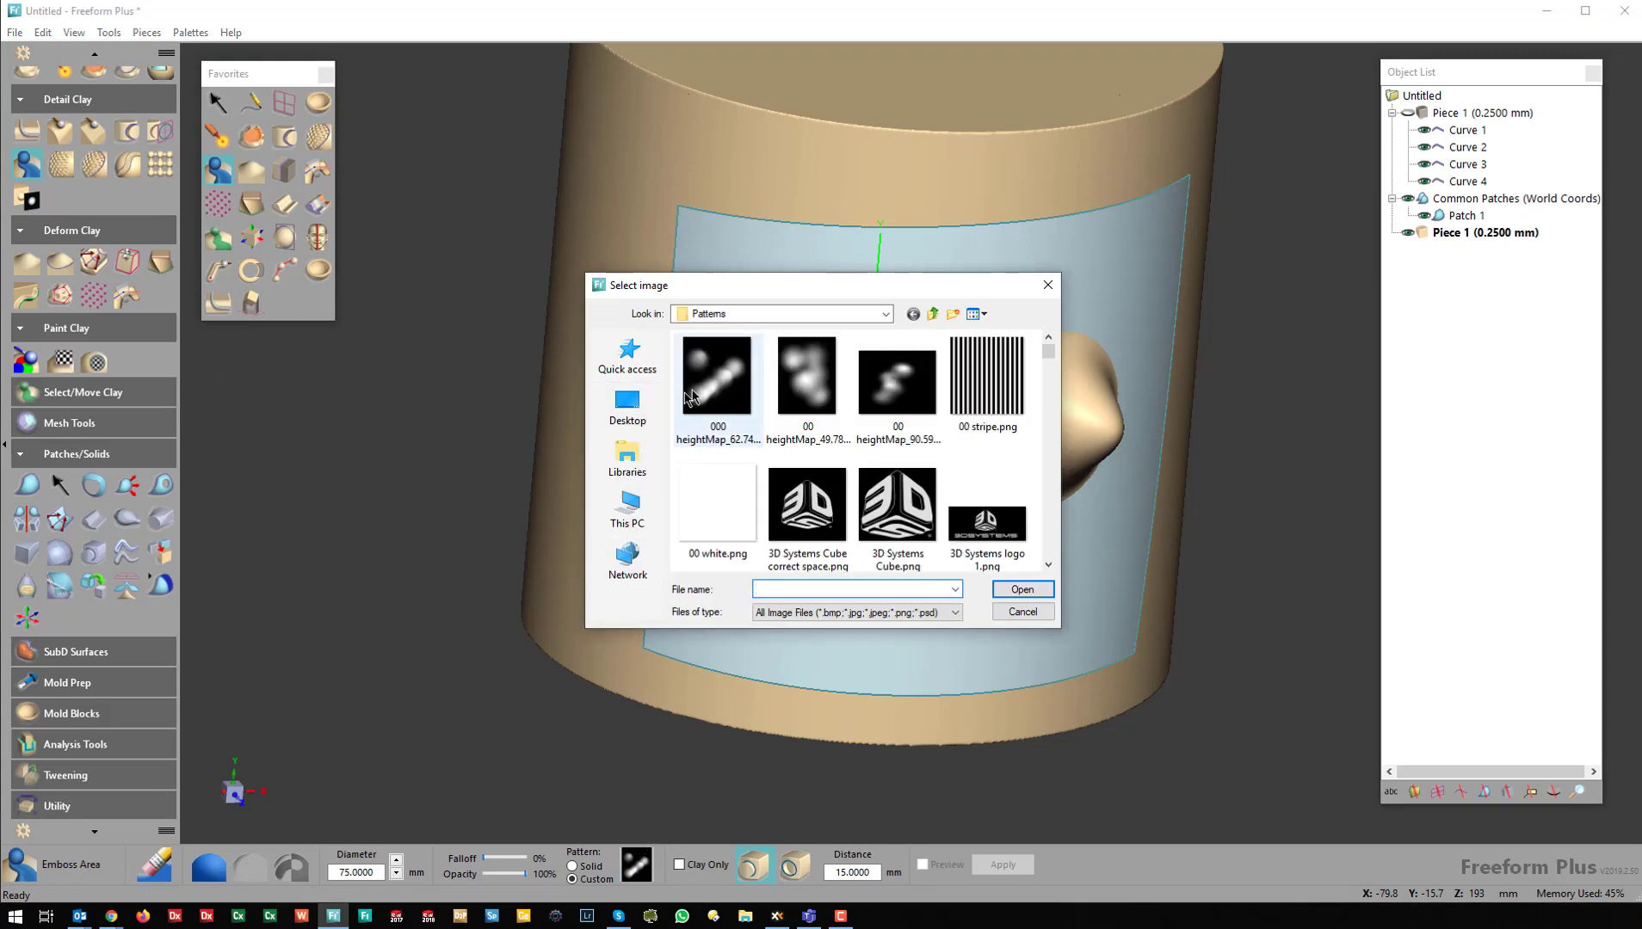
click(727, 387)
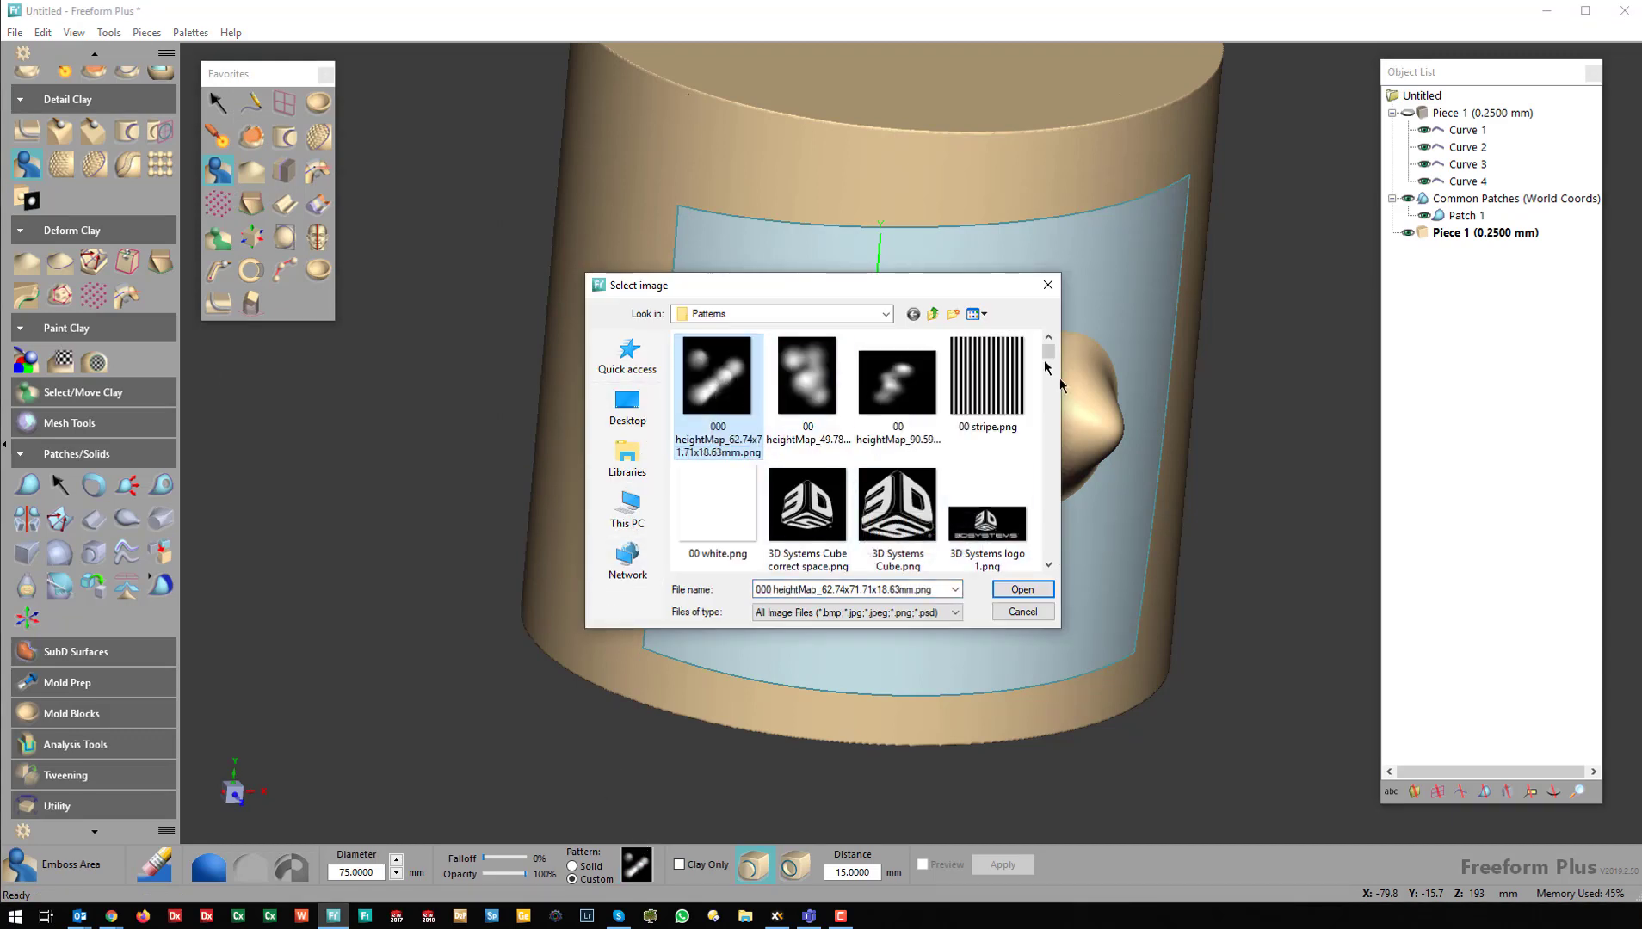
drag(957, 295, 1021, 336)
click(960, 422)
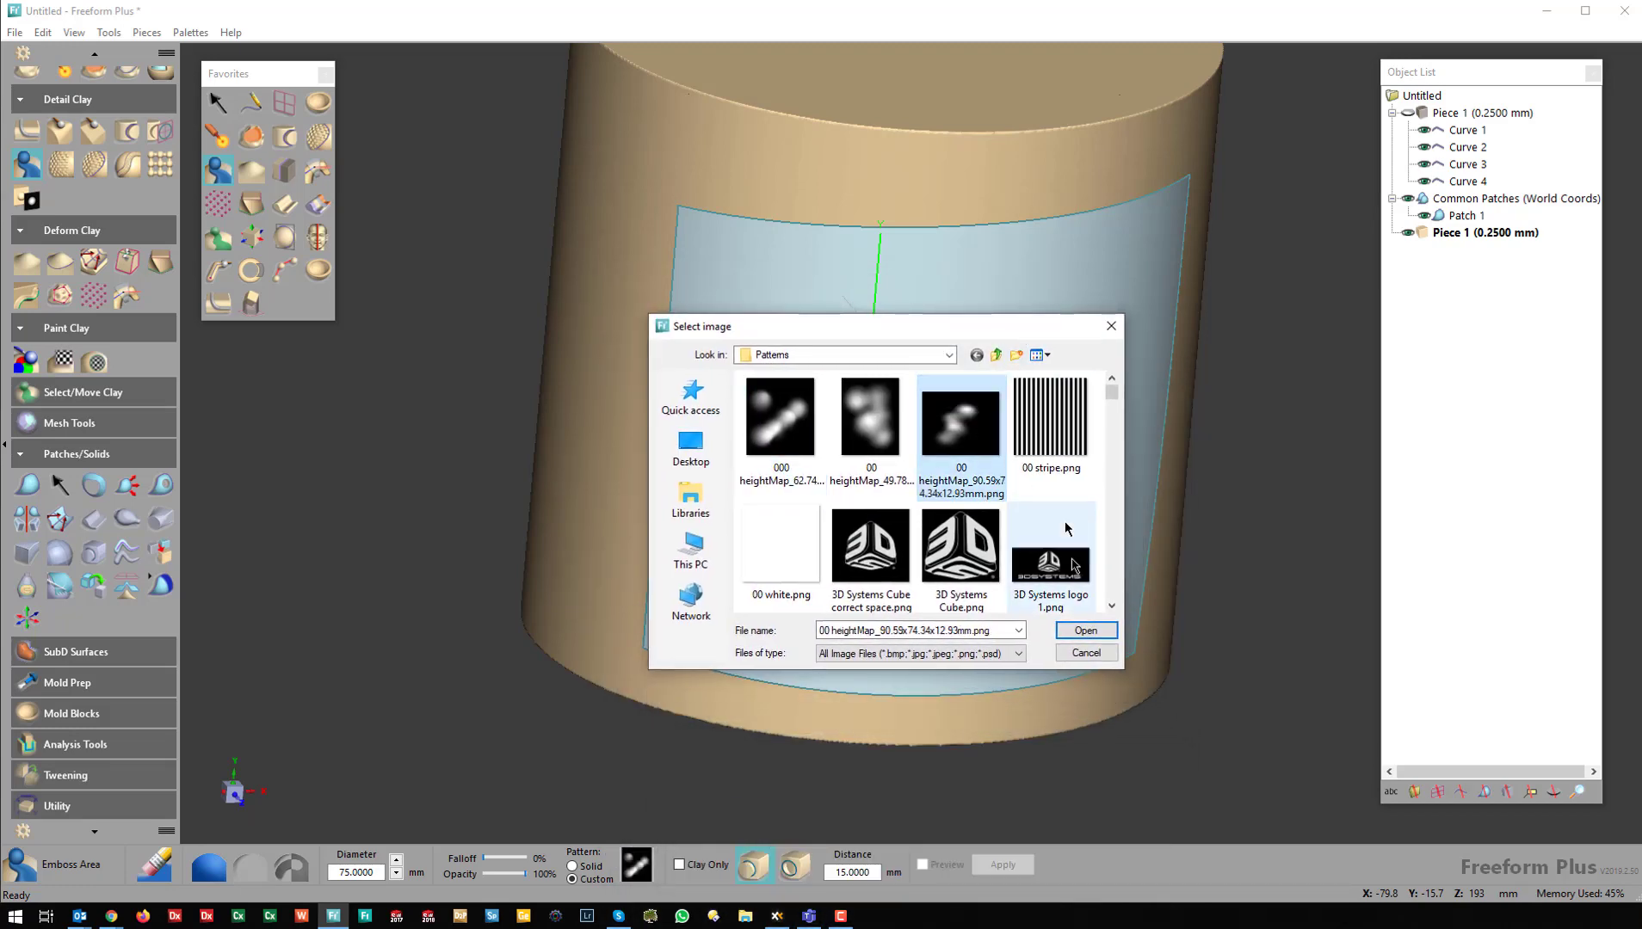
click(1084, 630)
middle_drag(1084, 631, 1085, 633)
drag(731, 247, 616, 336)
click(616, 335)
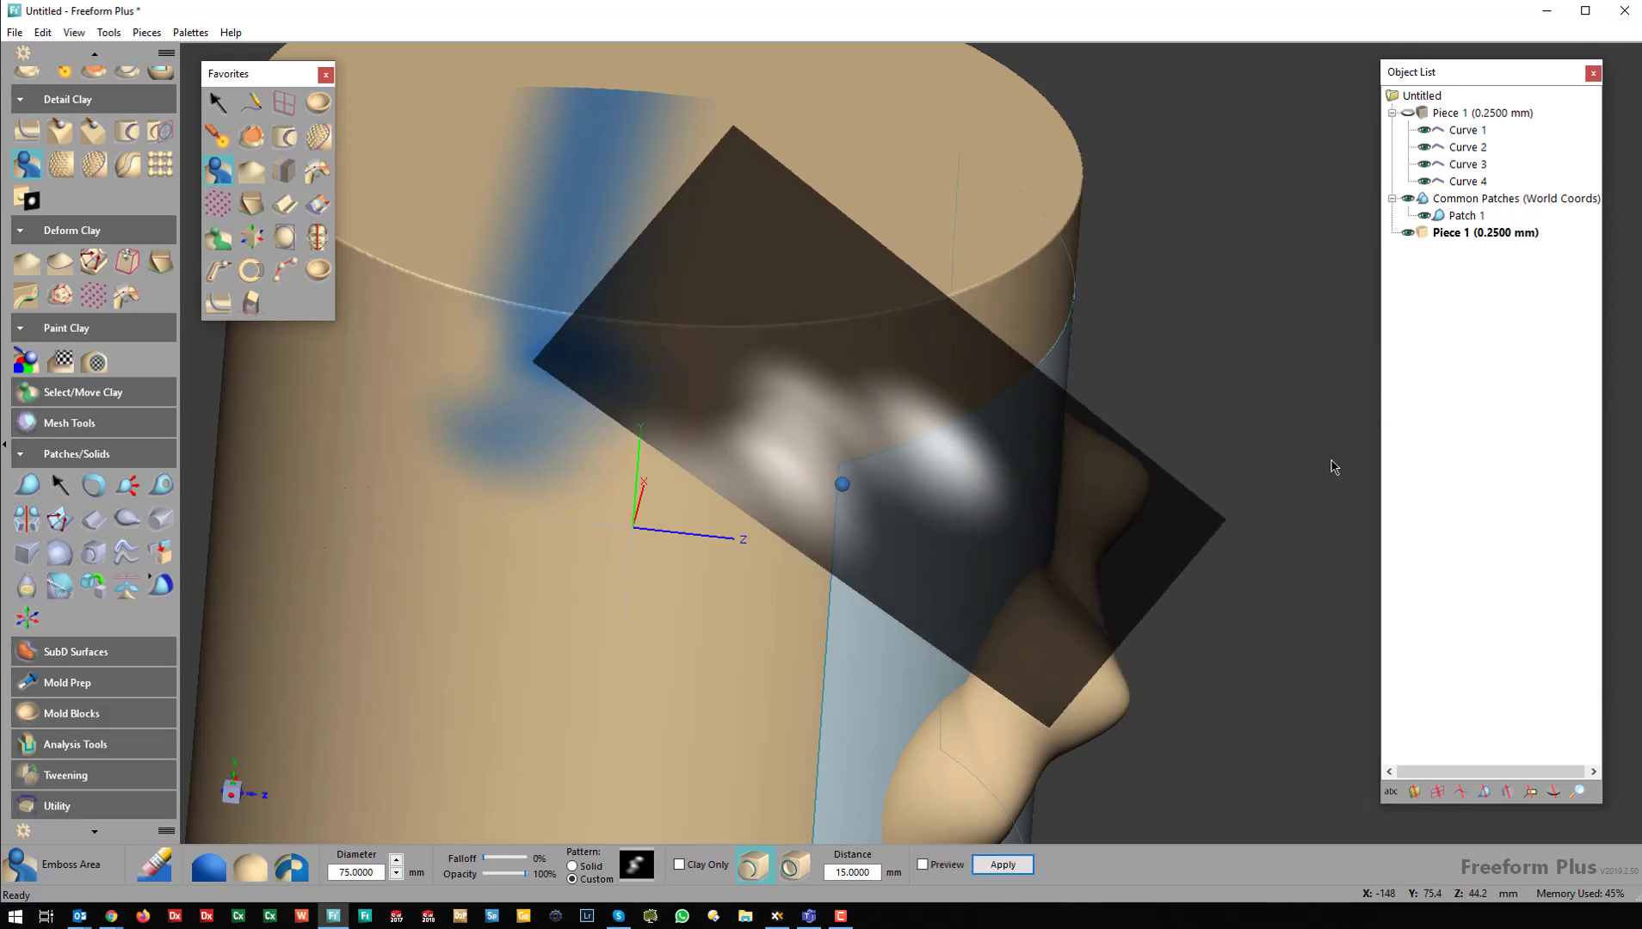
middle_drag(1332, 466, 1332, 466)
middle_drag(790, 394, 914, 628)
key(ctrl+z)
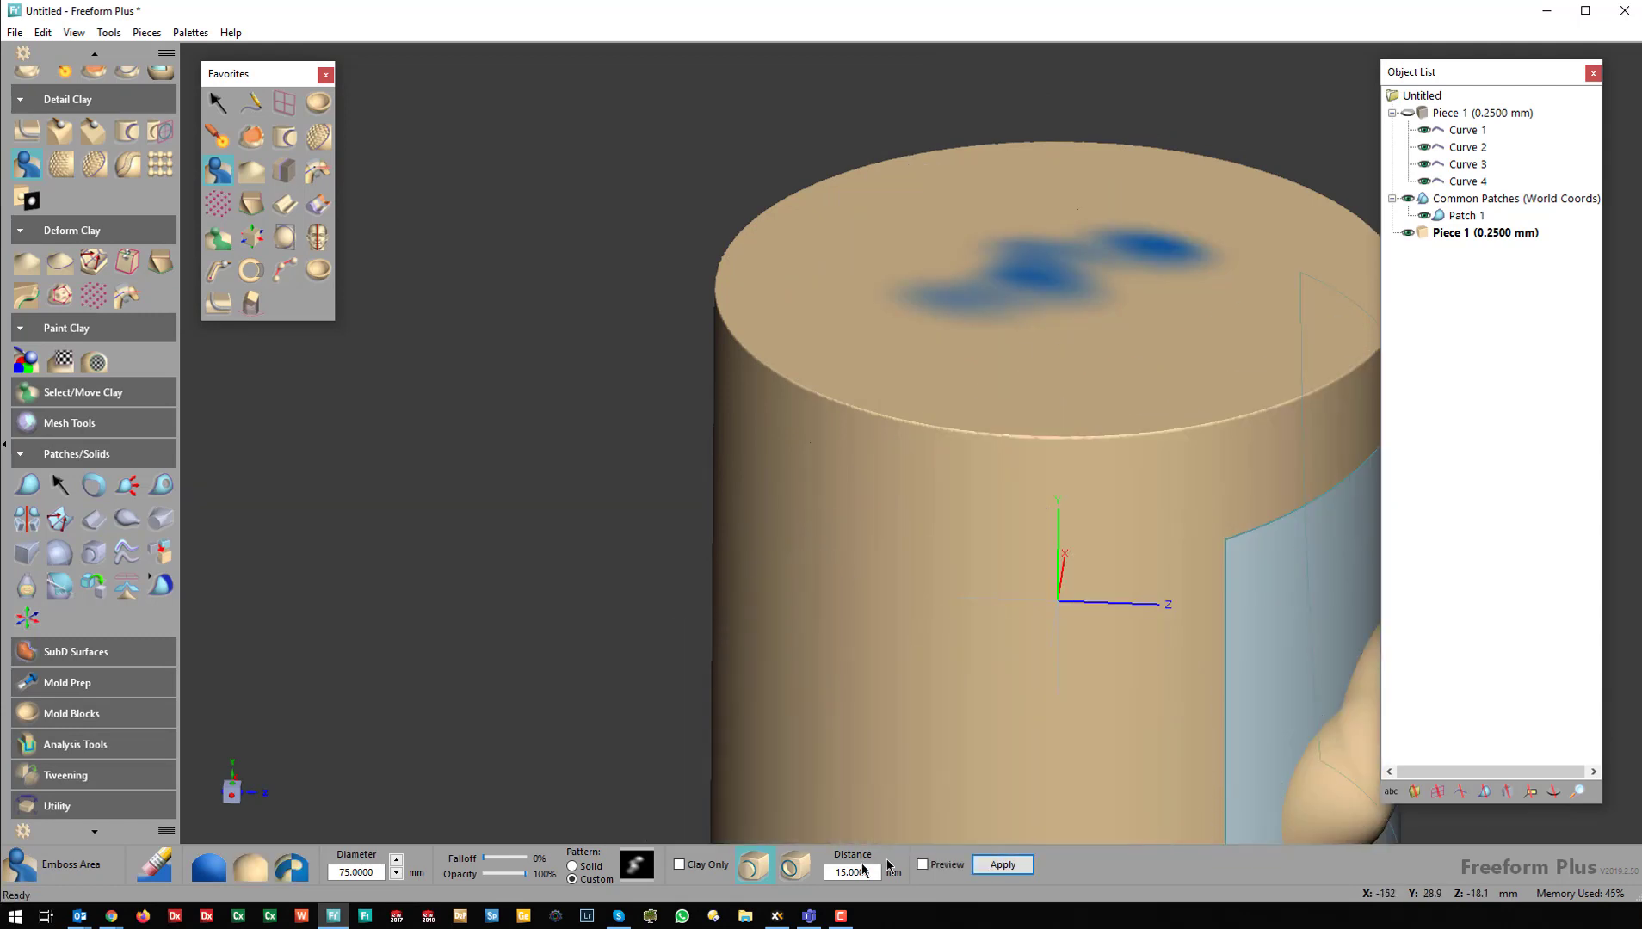
- Emboss the height-map pattern on the cylinder's flat top face with a 75 mm diameter and a 15 mm distance
click(996, 864)
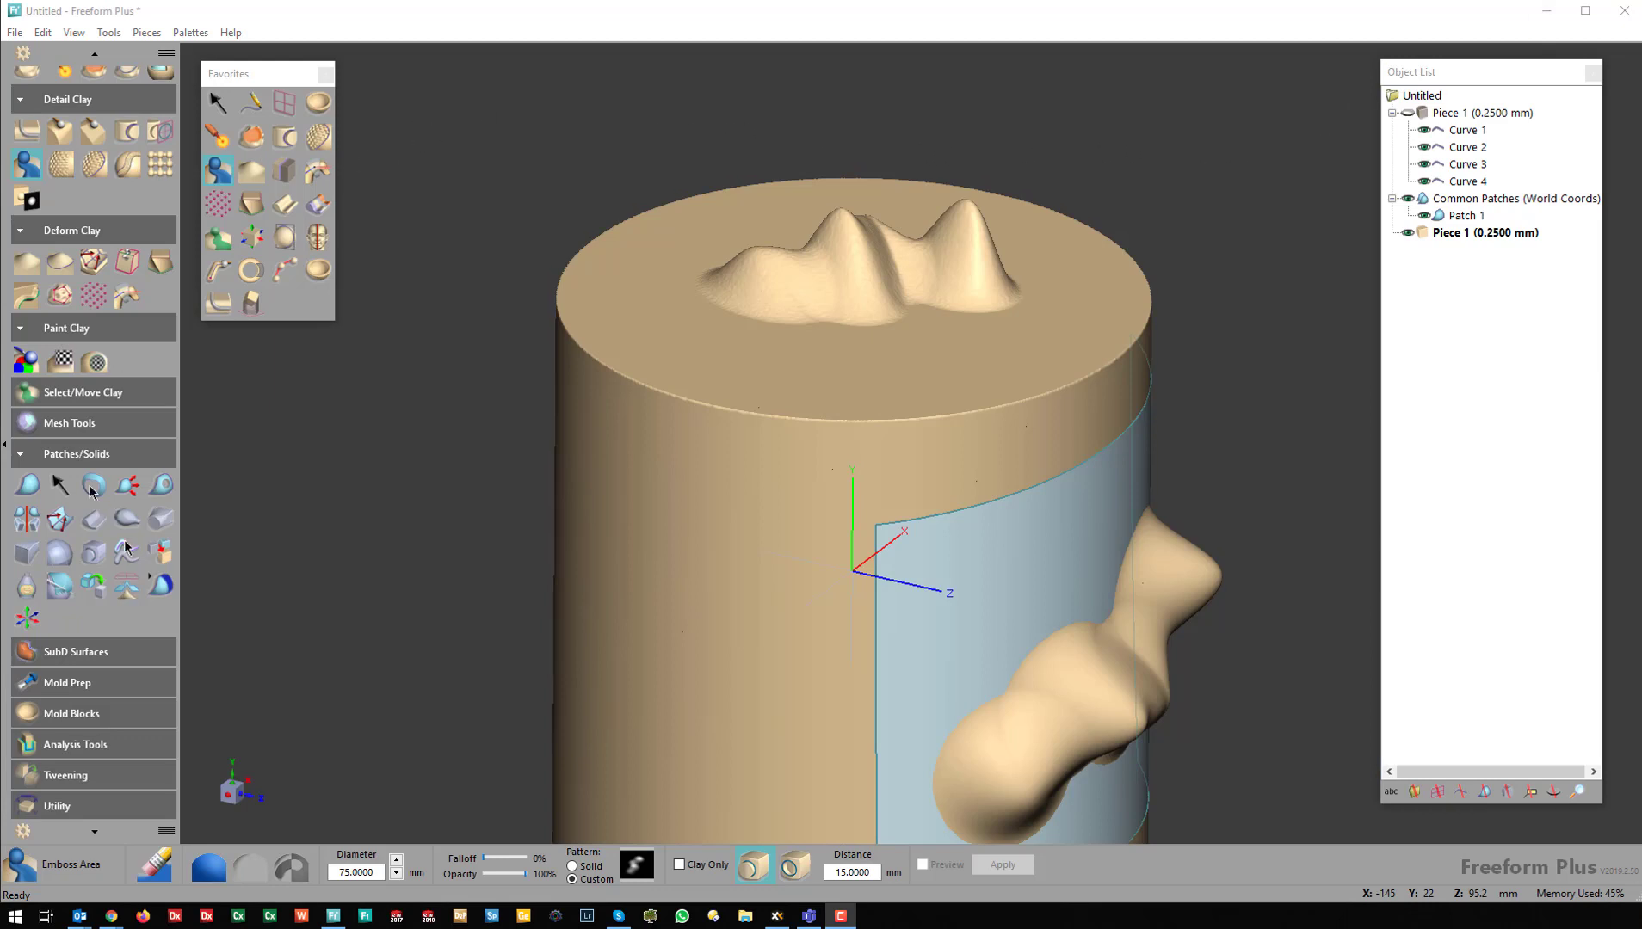
click(560, 173)
middle_drag(559, 173, 535, 180)
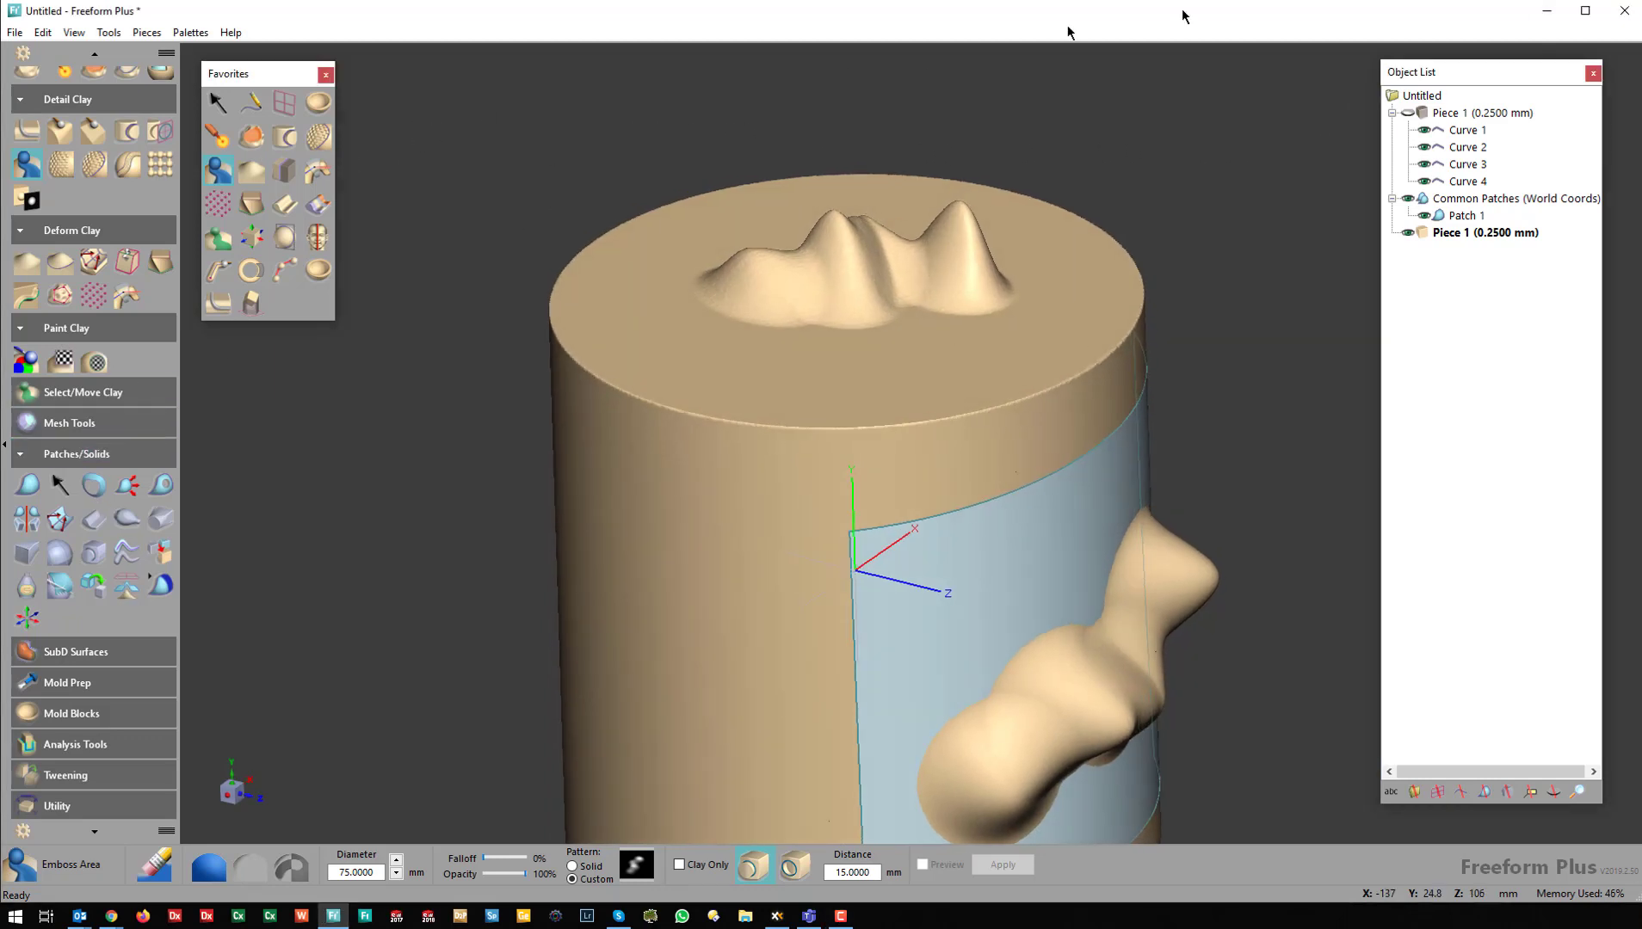